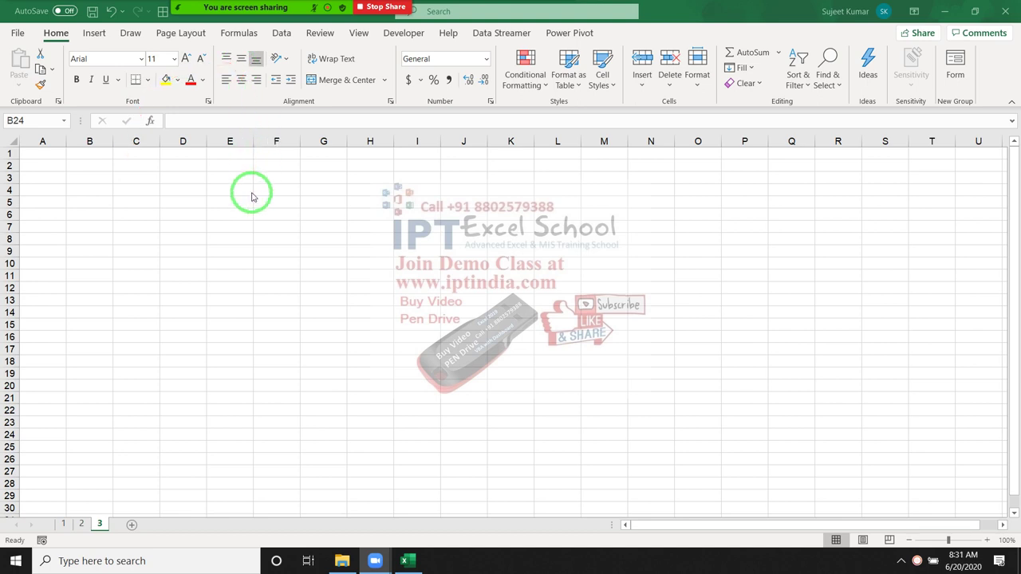
Step: Look at the meeting participants panel, then dismiss a participant's options menu
left_click(143, 14)
left_click(67, 15)
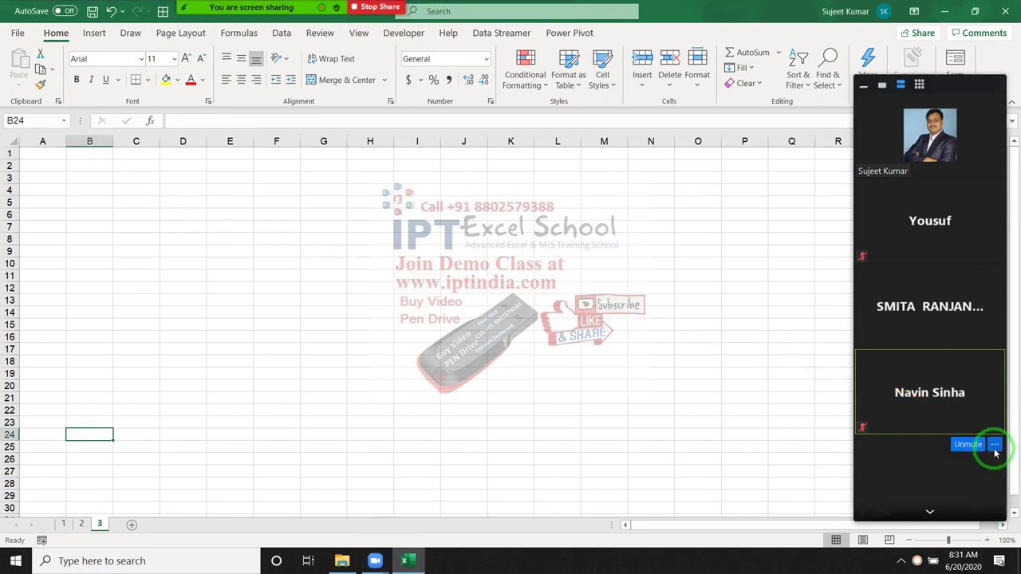
left_click(994, 444)
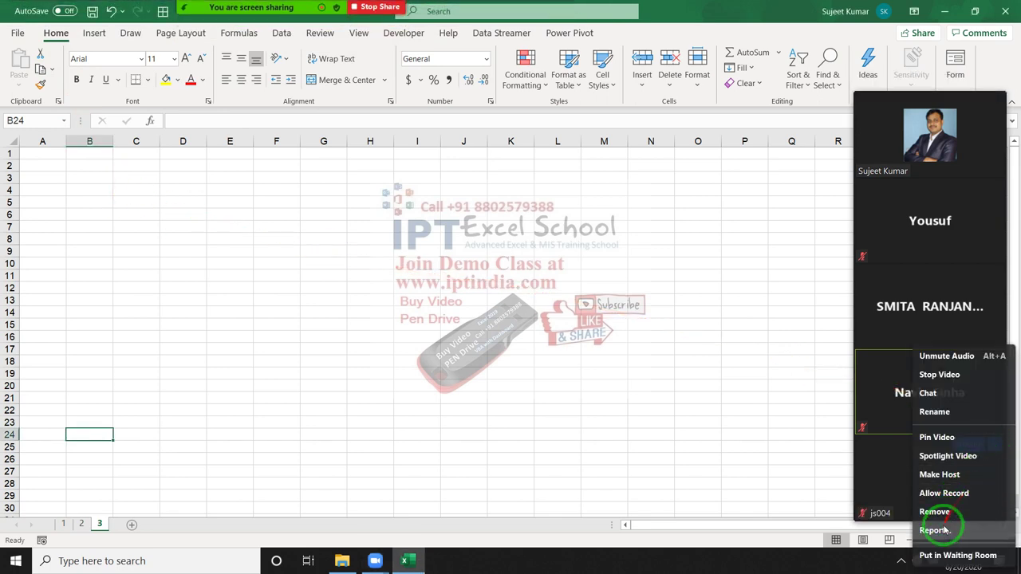
left_click(610, 336)
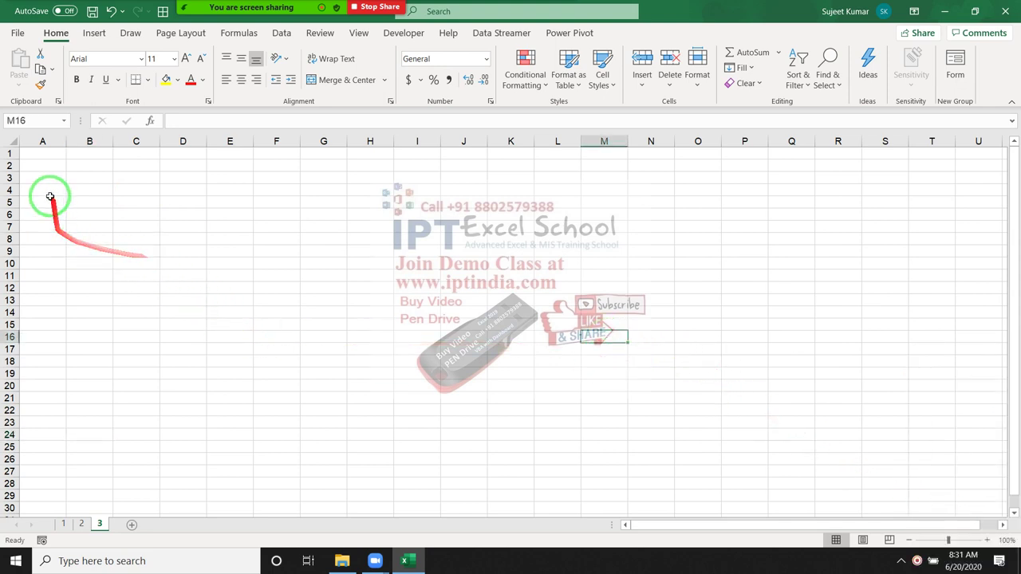
Step: Enter a Sales heading in A1 with 85, 36, 65, 45, 96, 25, 63, 45, 63, 85 below it
left_click(36, 157)
type("SAI")
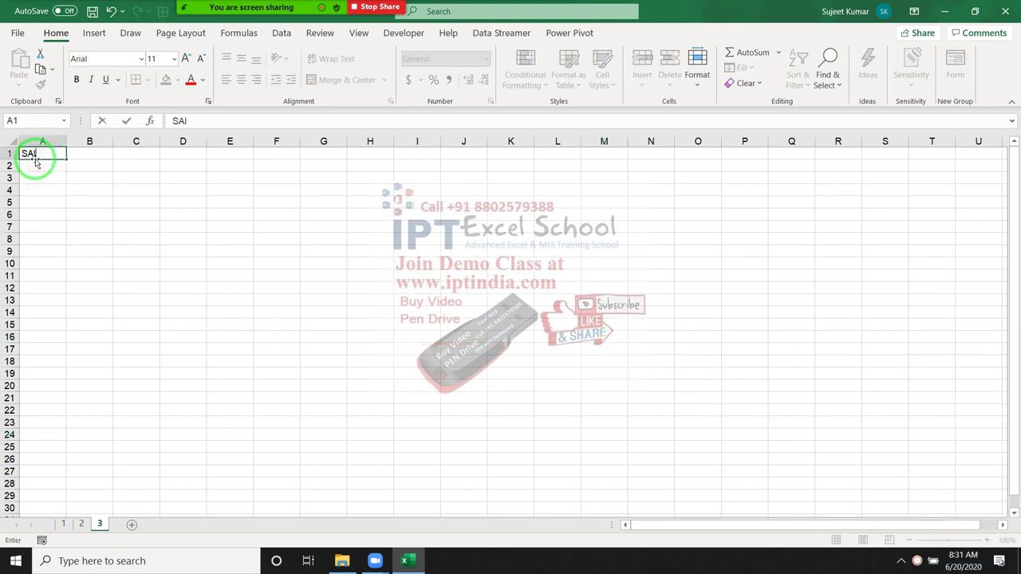
key("Return")
type("85")
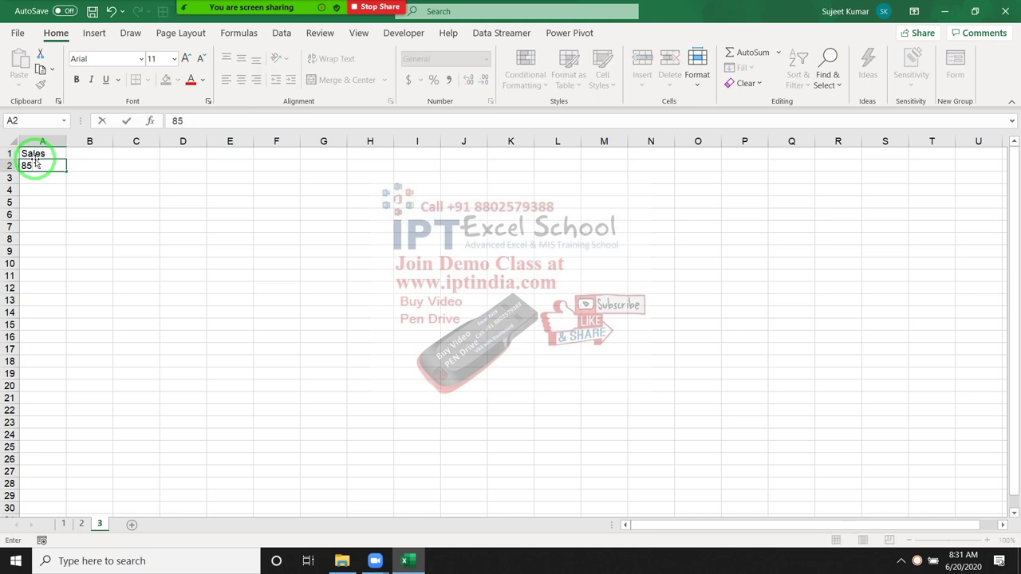
key("Return")
type("36")
key("Return")
type("65")
key("Return")
type("45")
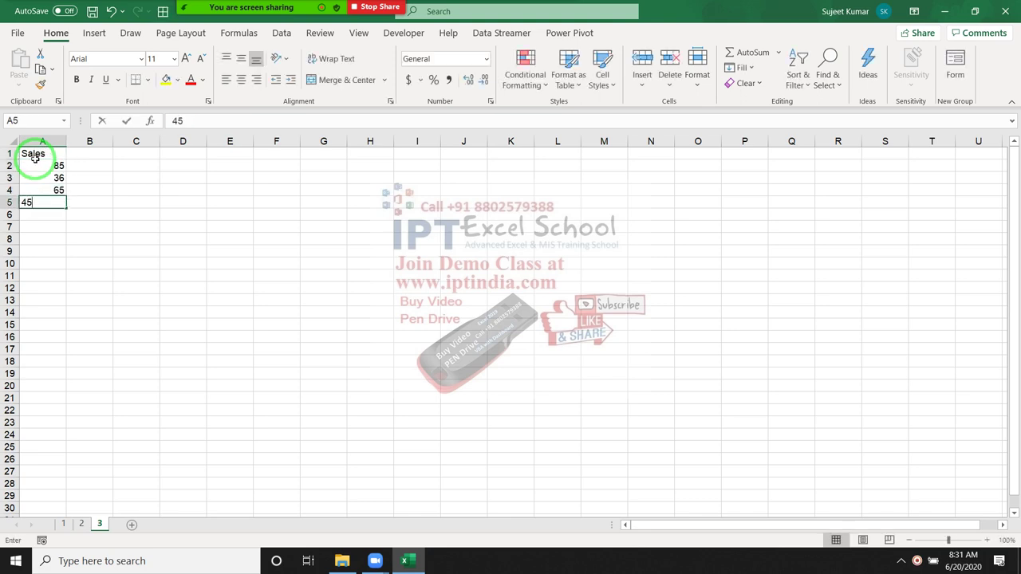
key("Return")
type("96")
key("Return")
type("25")
key("Return")
type("6")
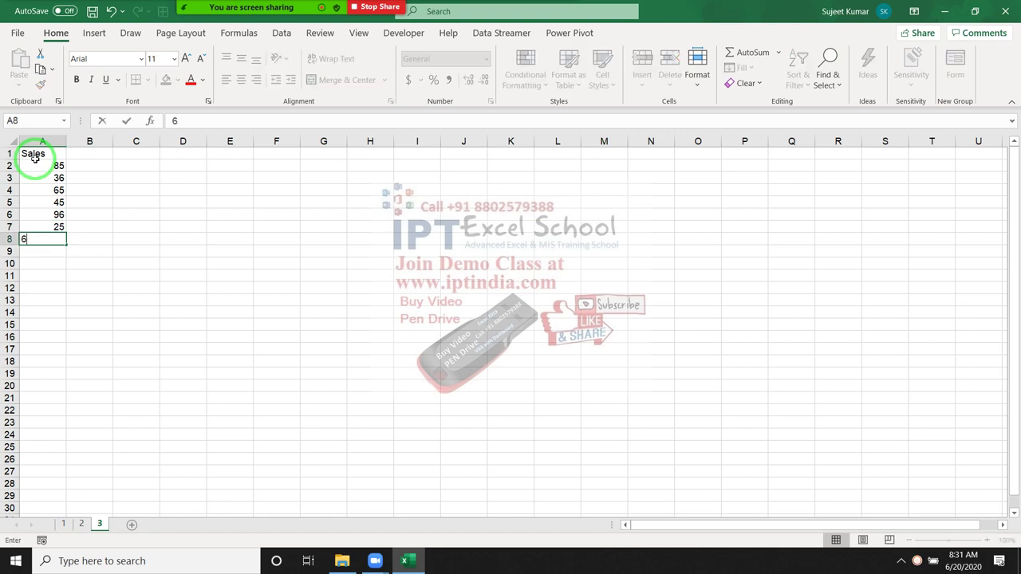
type("3")
key("Return")
type("45")
key("Return")
type("63")
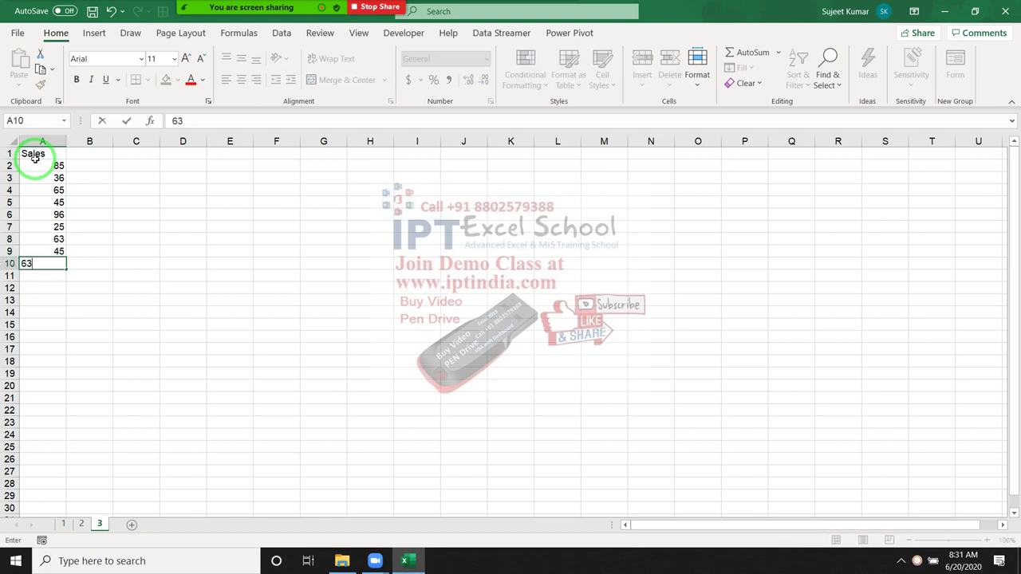
key("Return")
type("85")
key("Return")
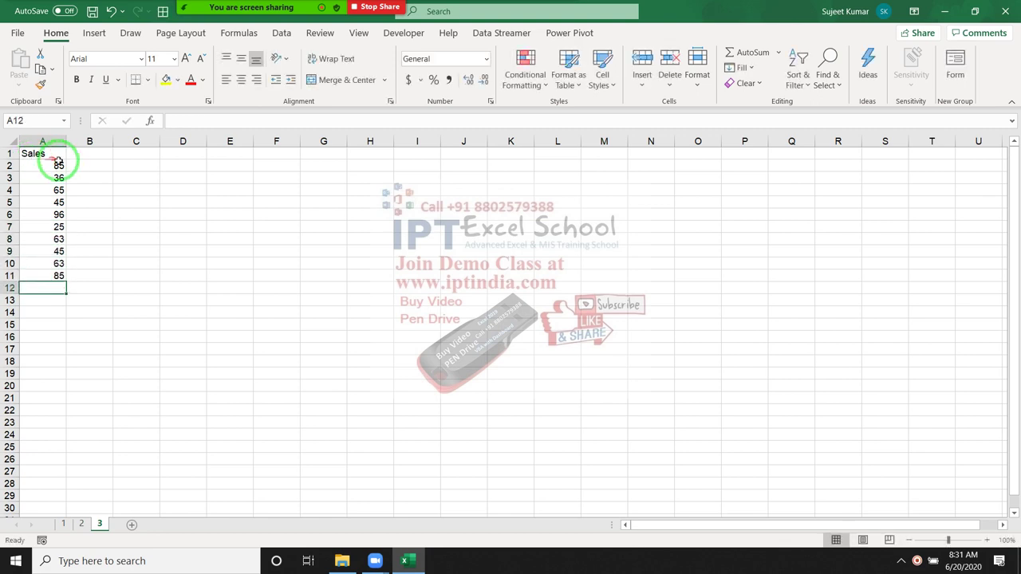
left_click(72, 165)
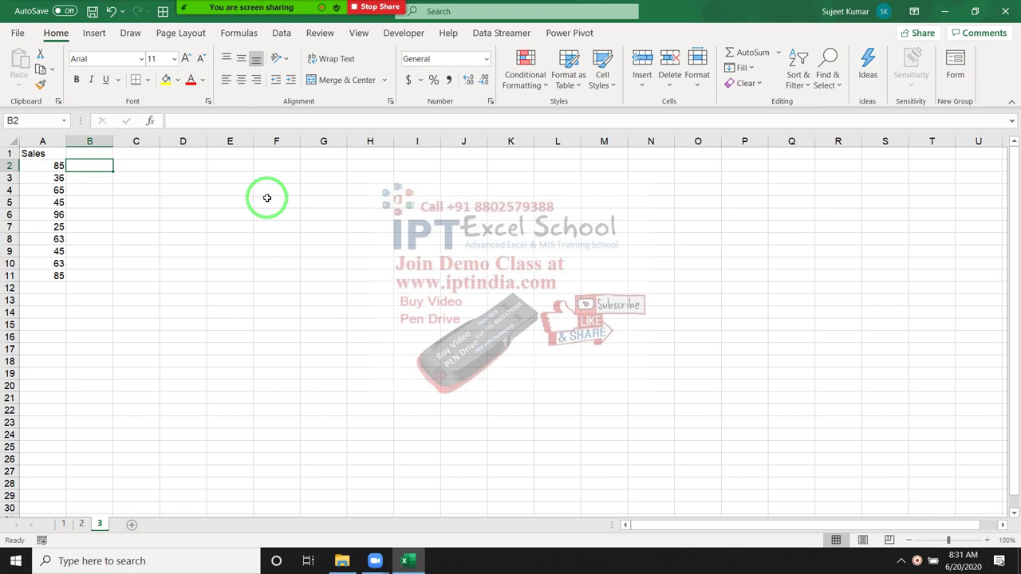
Step: Enter =A2+20 in B2 and fill it down to B11
type("=")
key("Left")
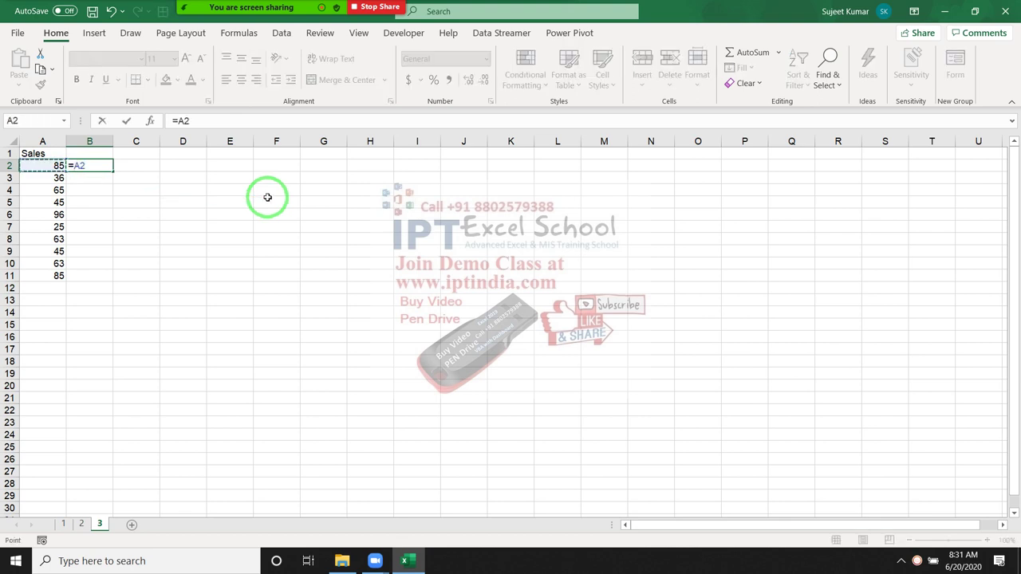
key("Return")
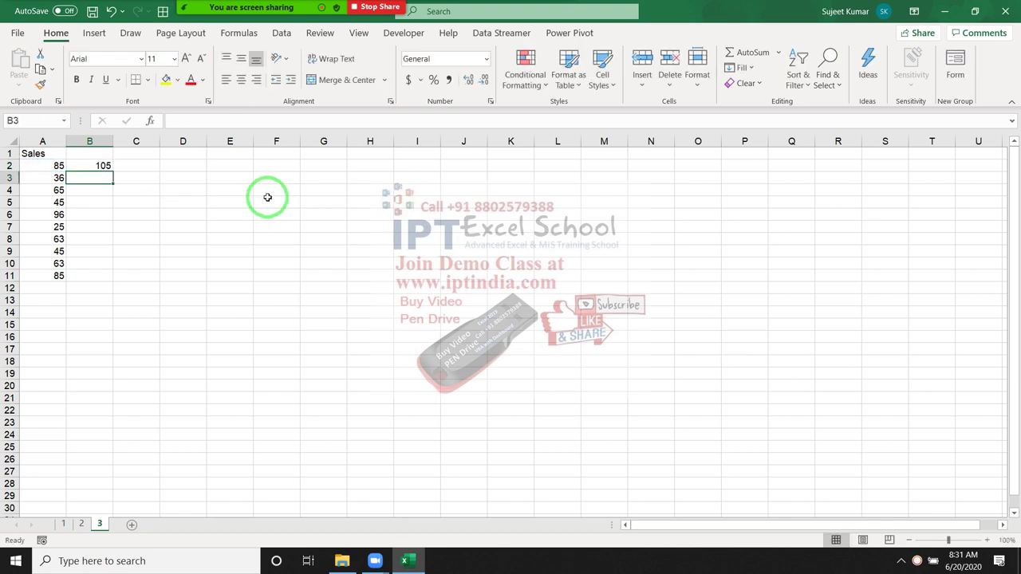
left_click(111, 169)
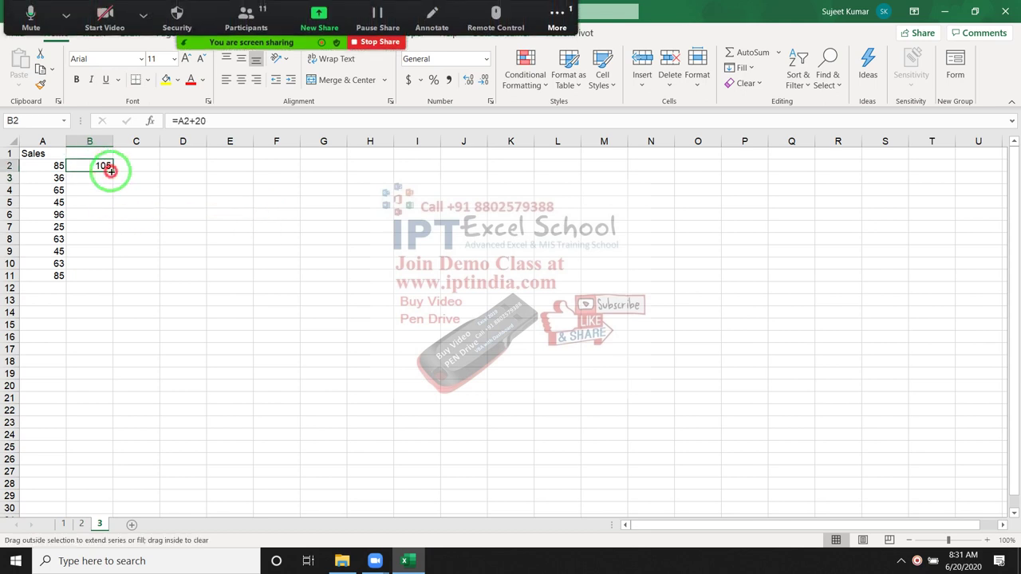
double_click(111, 171)
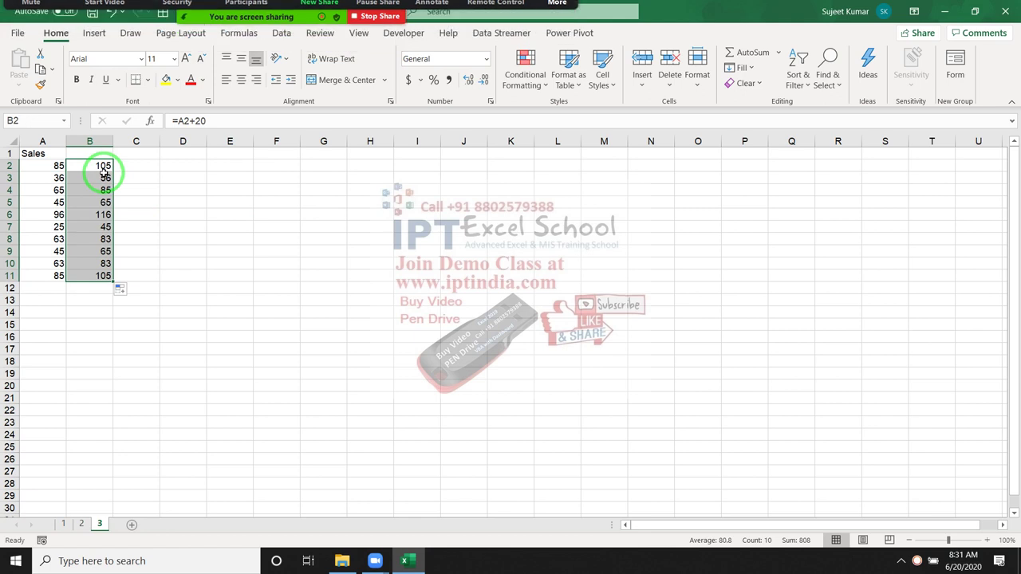
Step: Inspect the B2 and B3 formulas to see the reference shift from A2 to A3
left_click(105, 169)
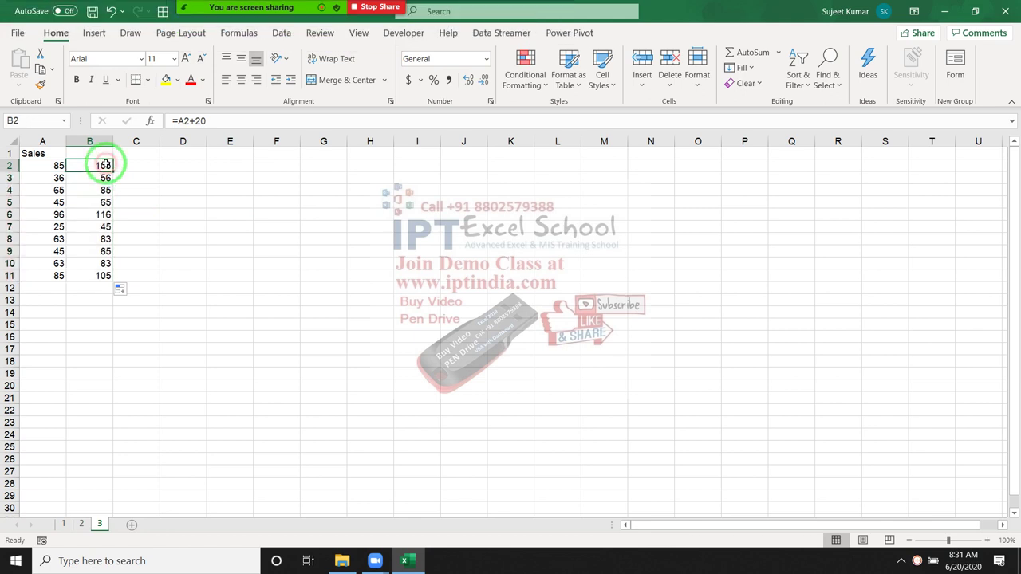
double_click(107, 165)
key("Escape")
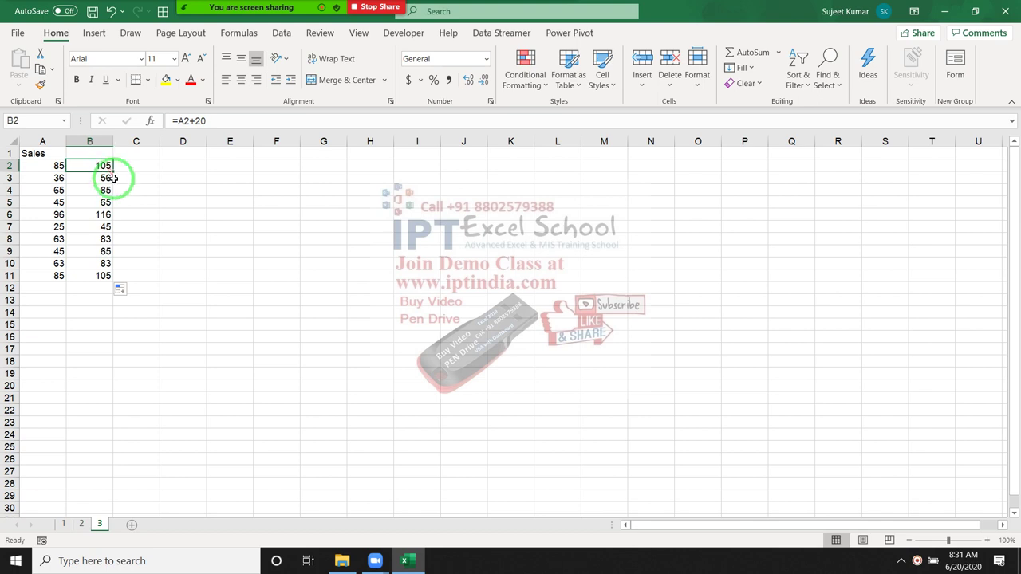
left_click(106, 178)
double_click(105, 177)
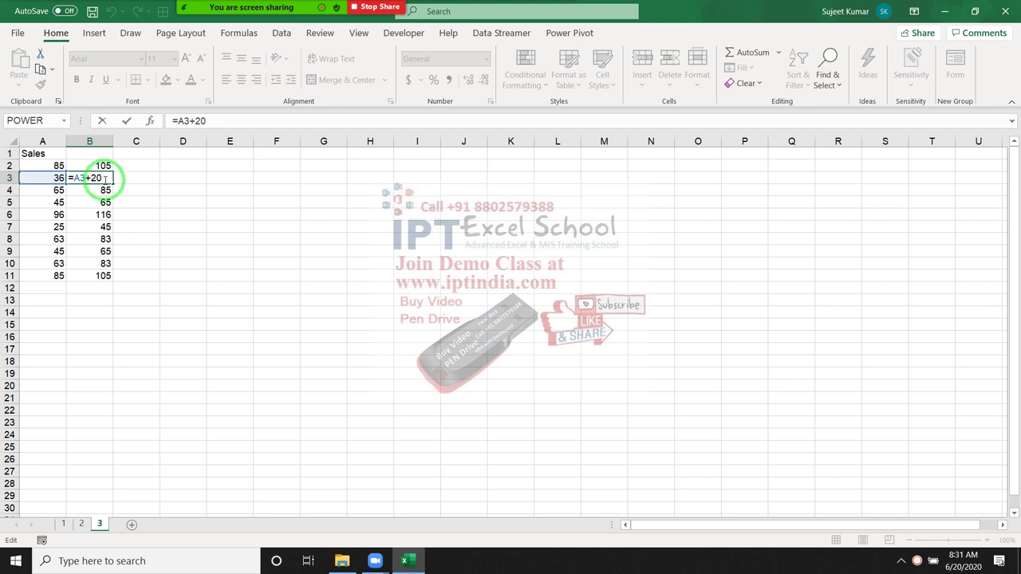
key("ctrl+Return")
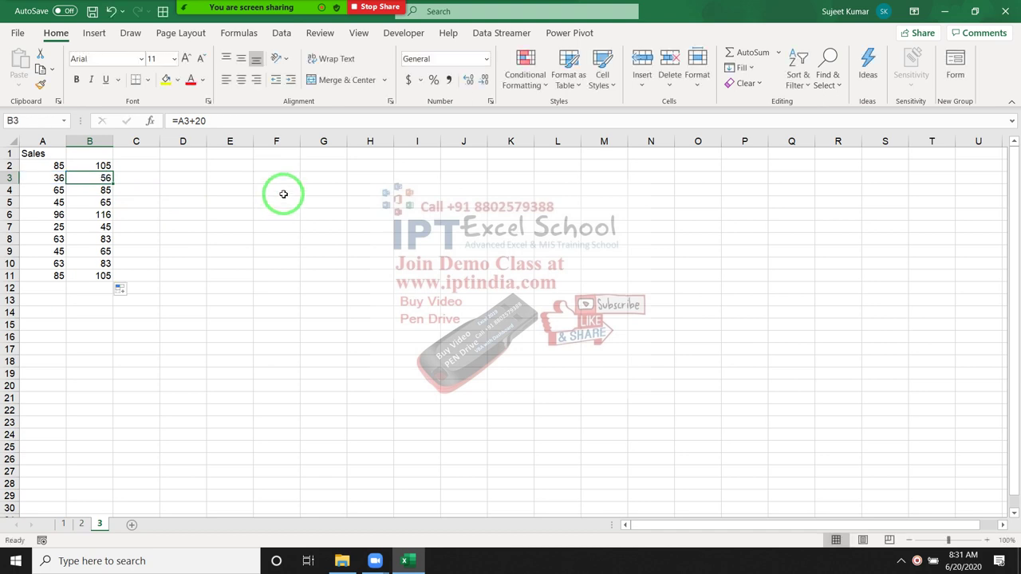
Step: Enter 200 in cell G7
left_click(315, 203)
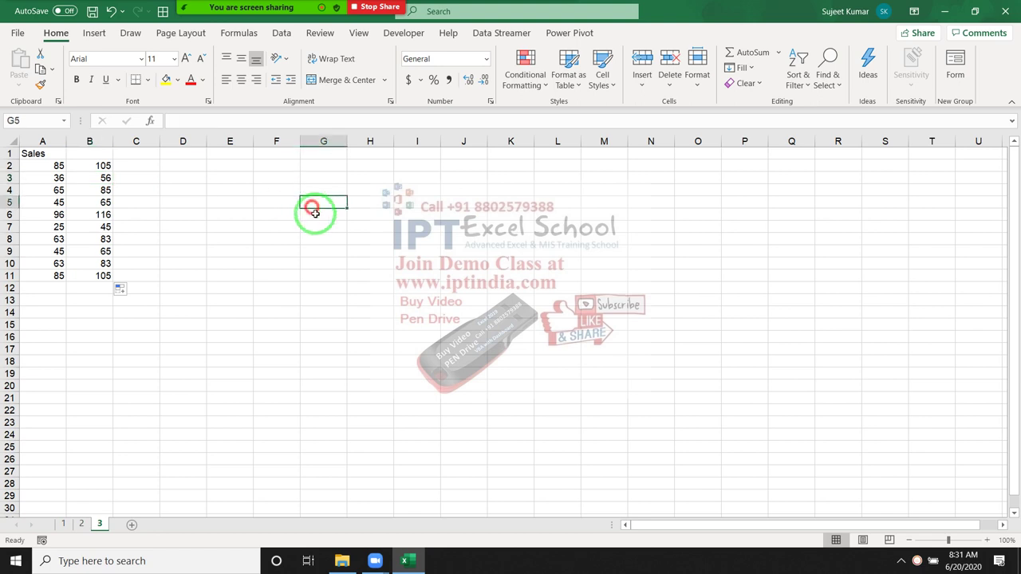
left_click(316, 225)
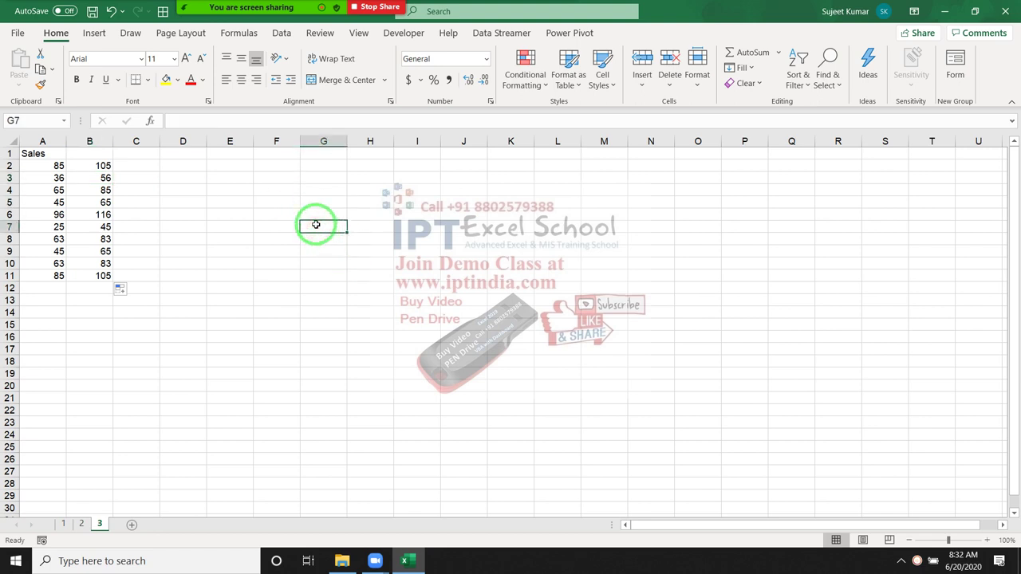
type("200")
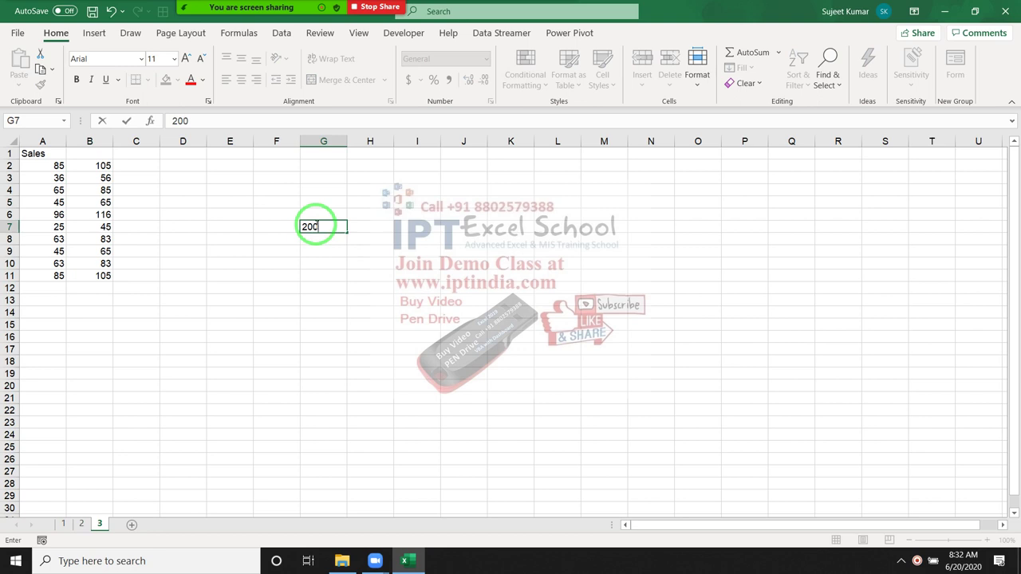
key("Return")
Step: Put the formula =G7+20 in H8, giving 220
type("=")
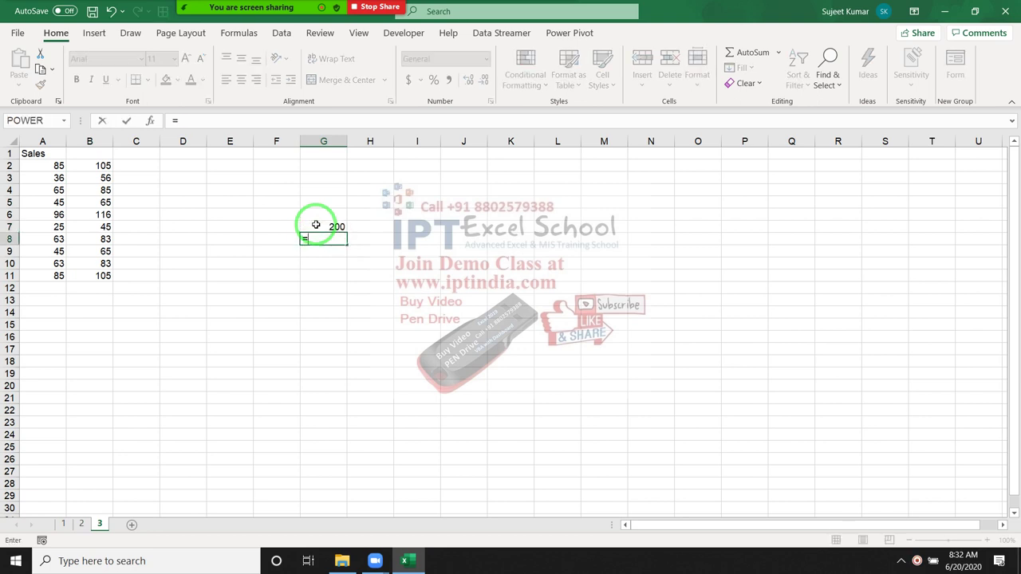
key("Escape")
key("Right")
type("=")
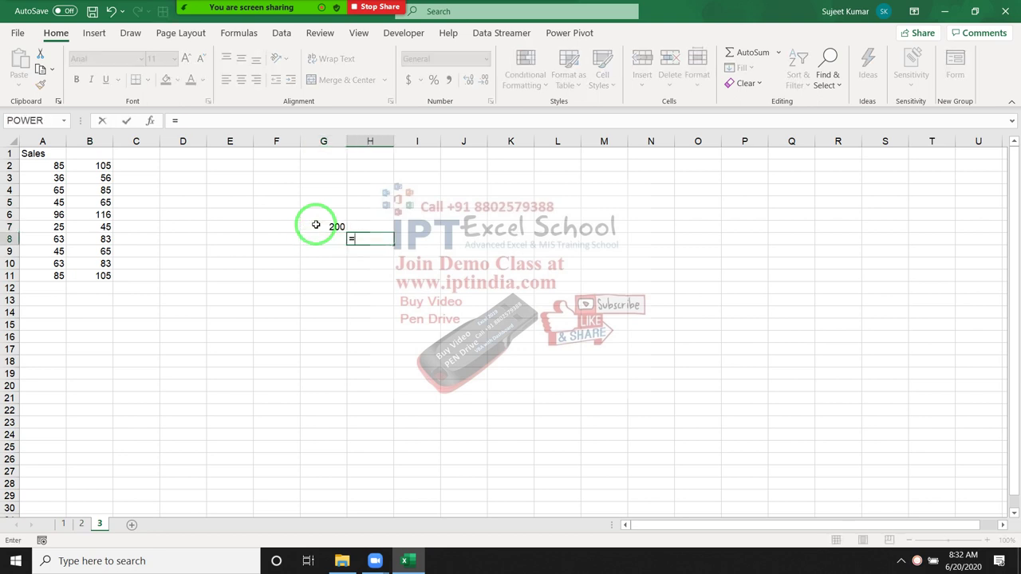
left_click(316, 225)
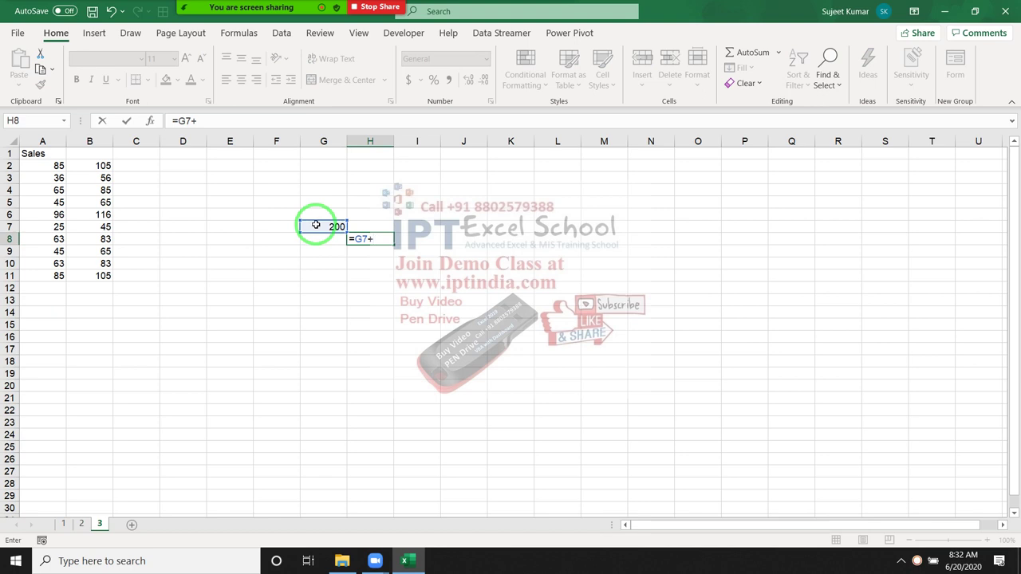
type("20")
key("Return")
left_click(369, 239)
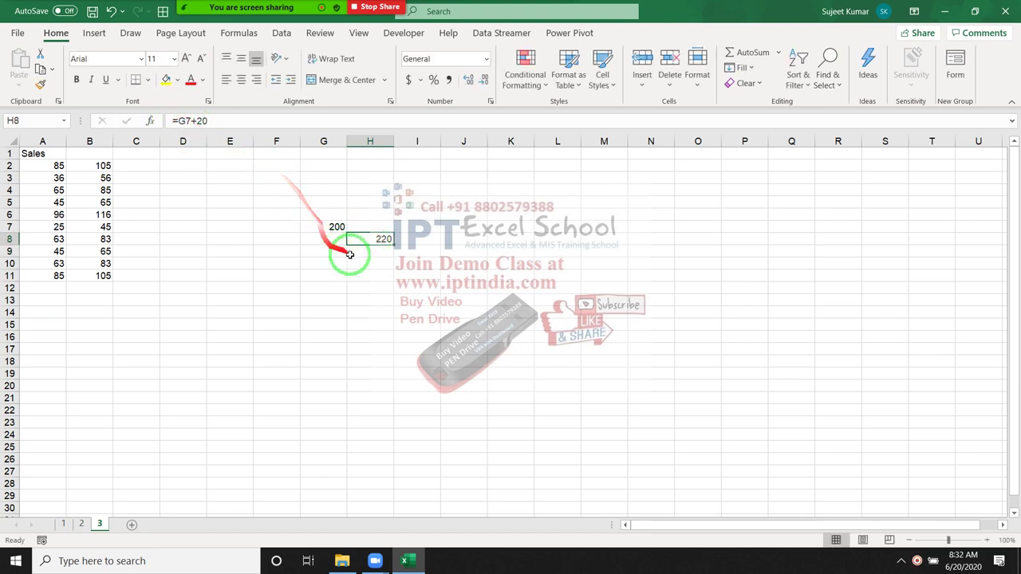
Step: Copy H8's formula down into H9 and inspect its shifted reference
left_click_drag(392, 245, 390, 253)
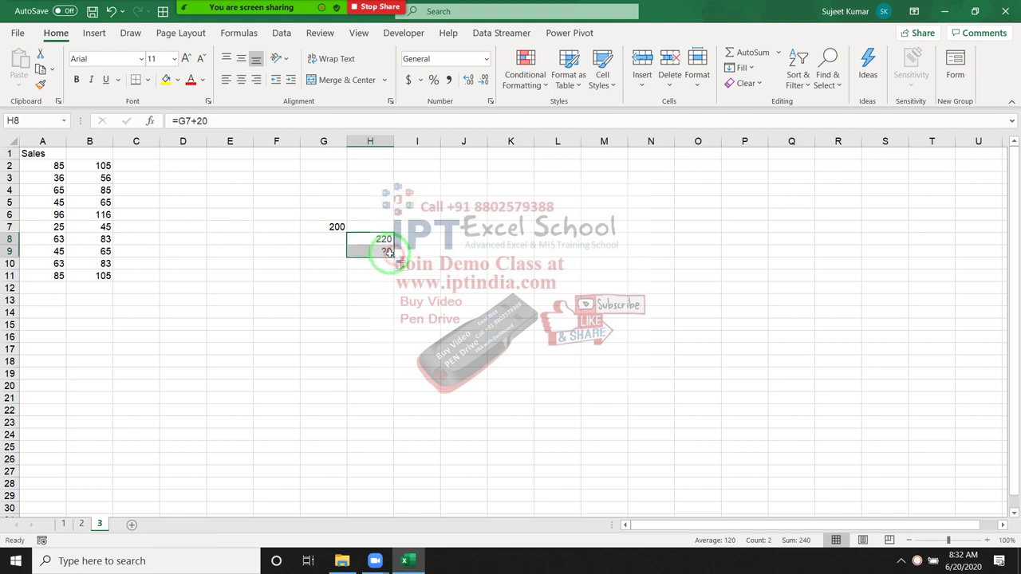
double_click(387, 251)
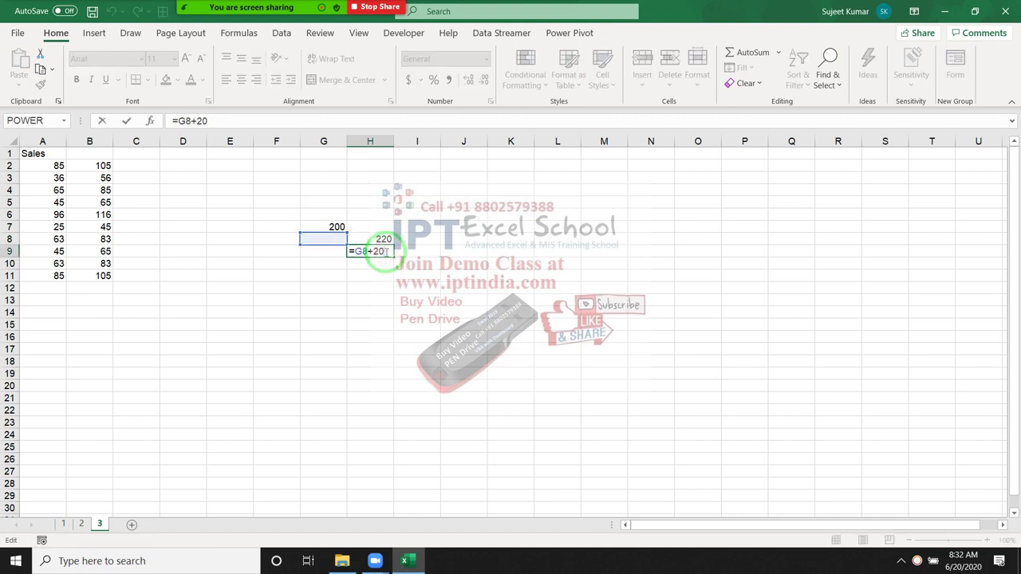
key("Escape")
key("Up")
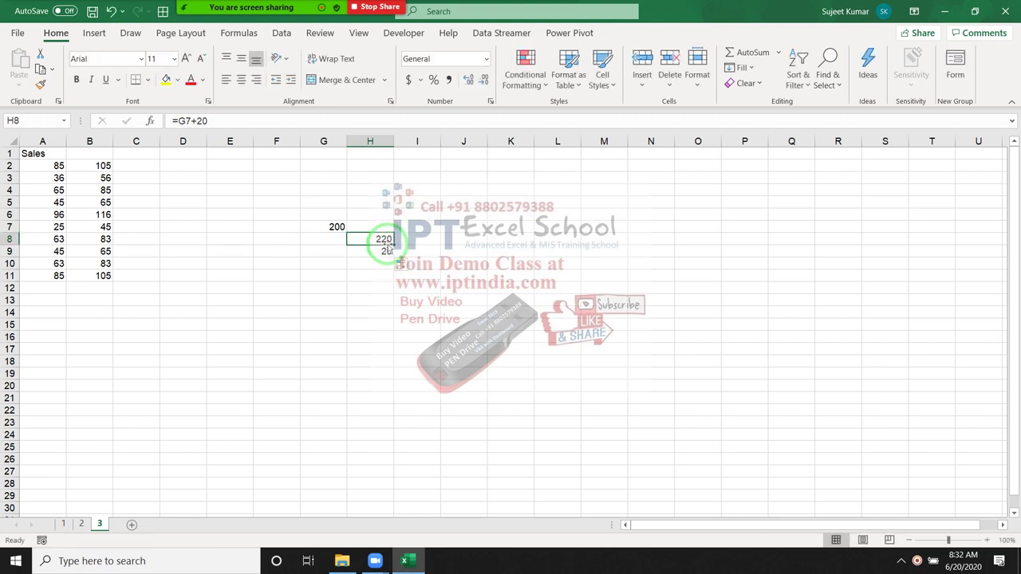
Step: Copy H8's formula right into I8 and inspect the shifted formula
left_click_drag(391, 245, 422, 243)
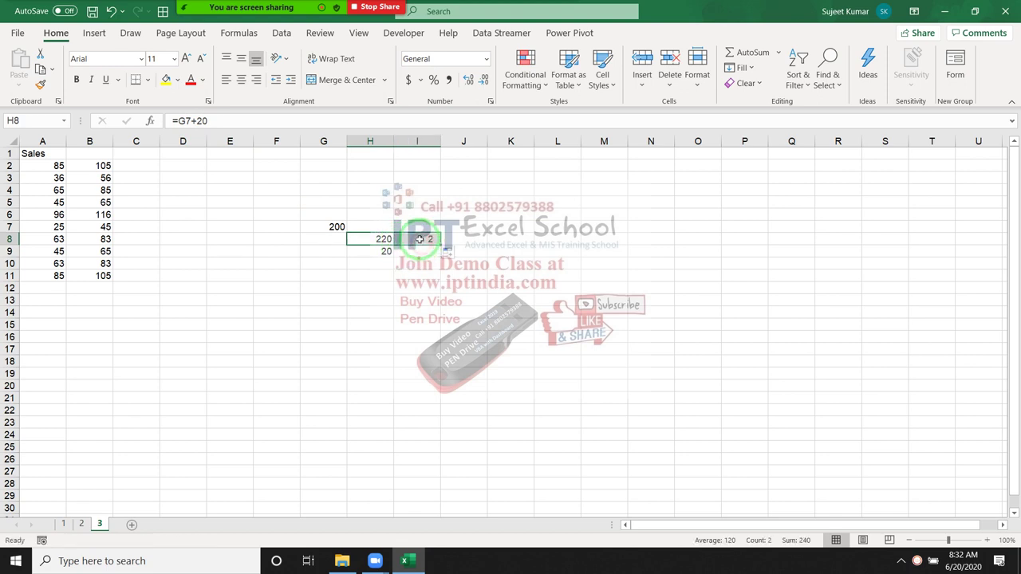
double_click(416, 240)
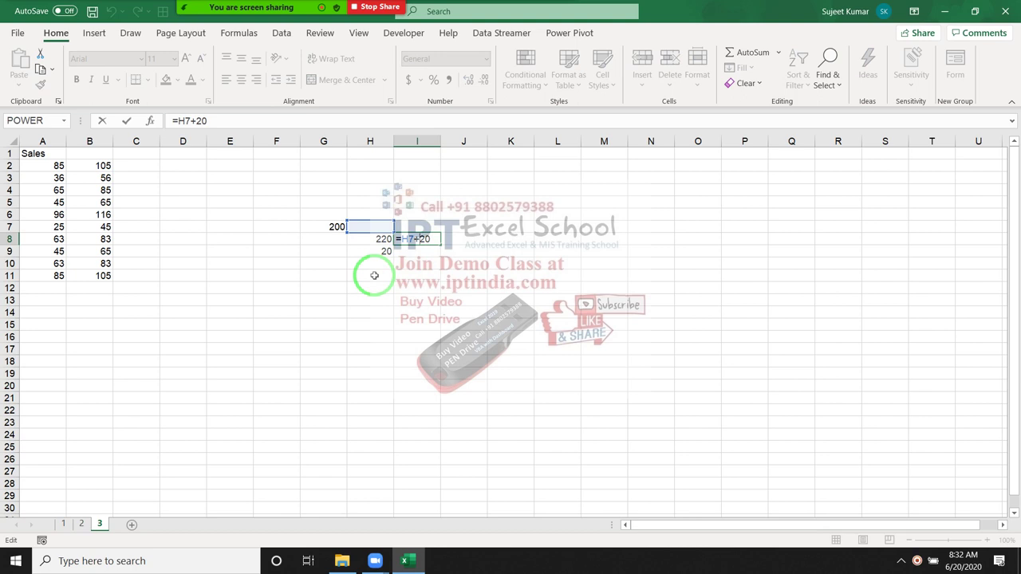
key("Escape")
left_click(374, 239)
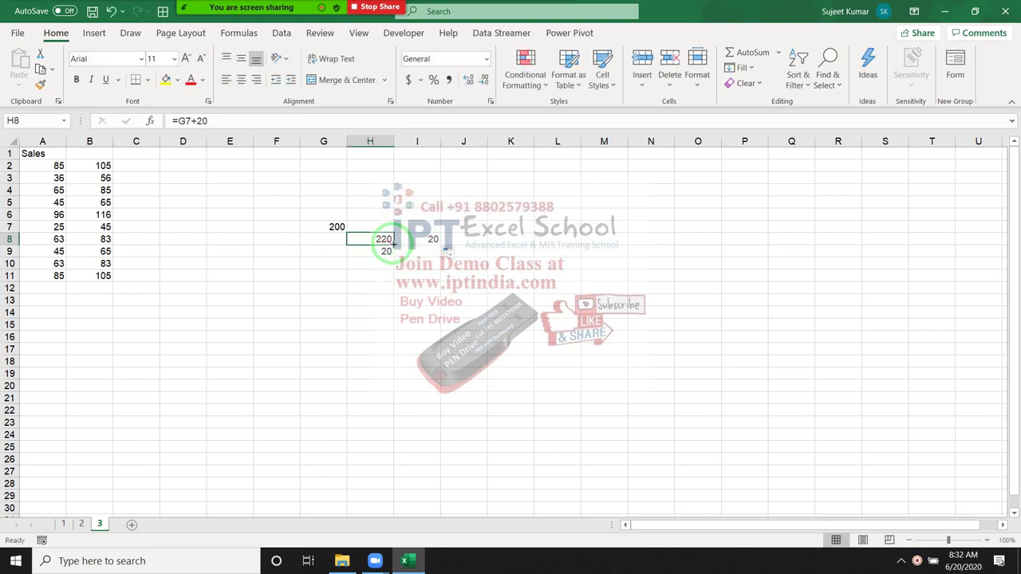
Step: Copy H8's formula left into G8 and confirm it reads =F7+20
left_click_drag(393, 244, 393, 244)
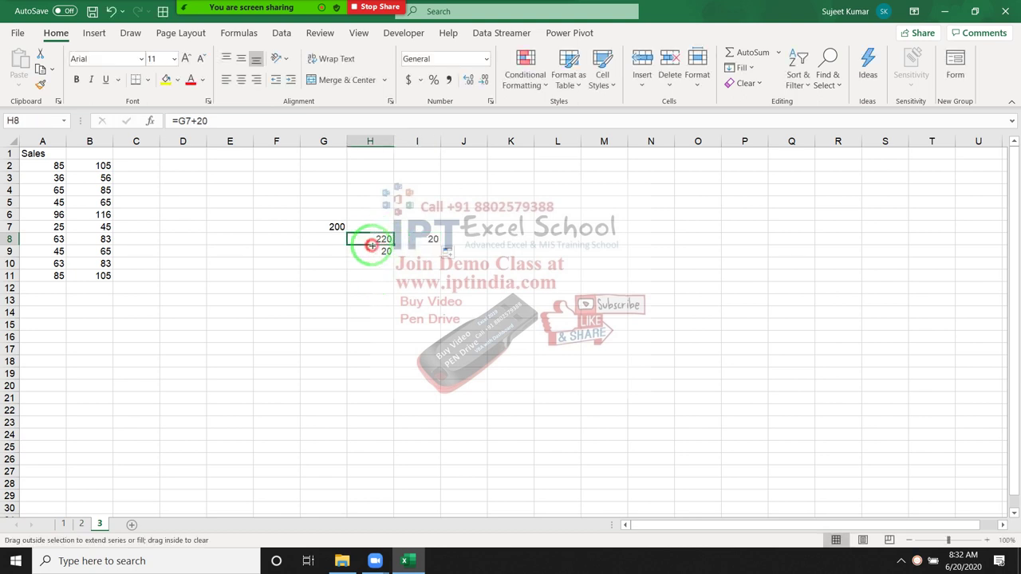
left_click_drag(394, 243, 317, 241)
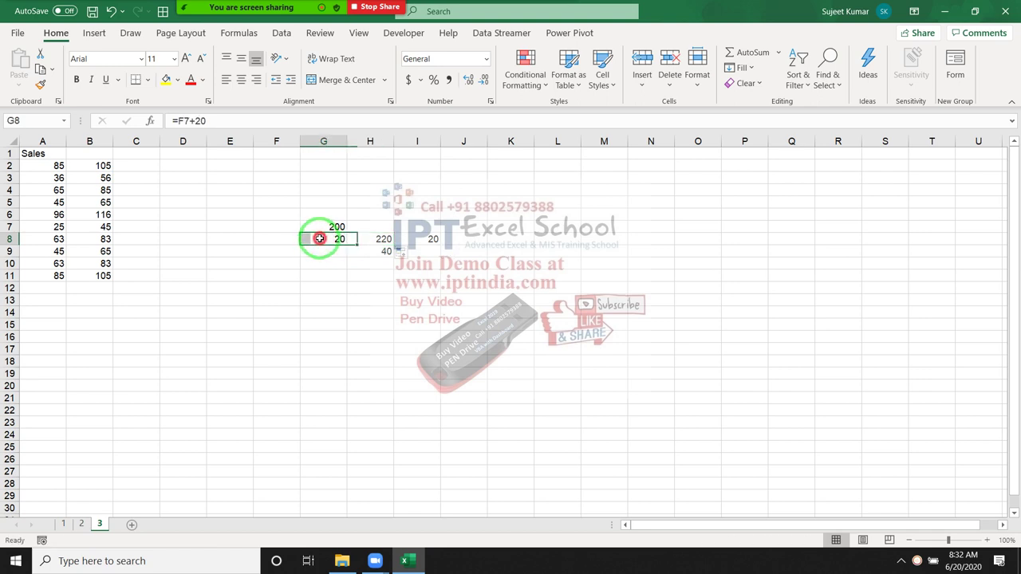
double_click(317, 243)
key("Escape")
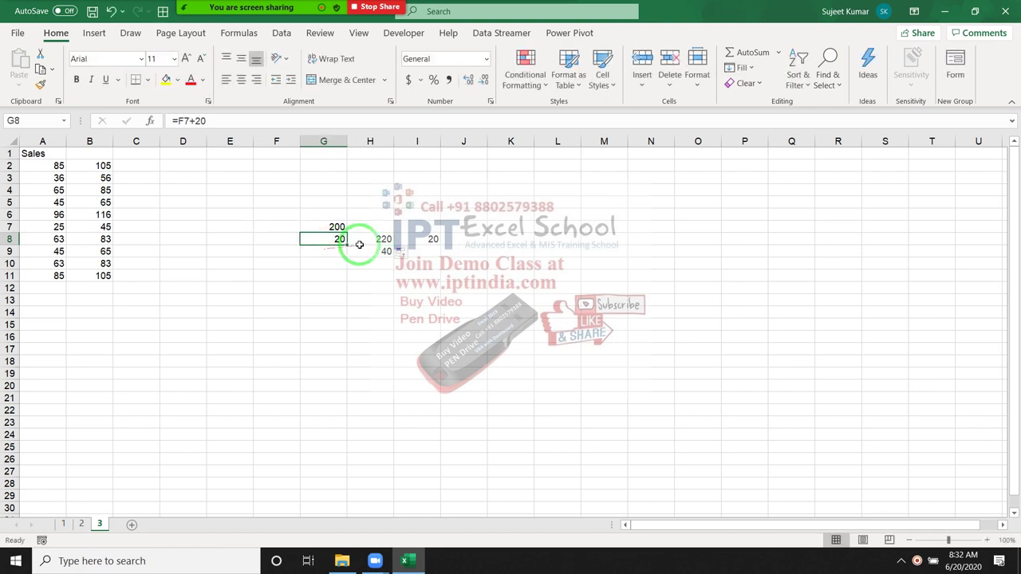
left_click(372, 239)
Step: Copy H8's formula up into H7 and check it reads =G6+20
left_click_drag(392, 243, 389, 227)
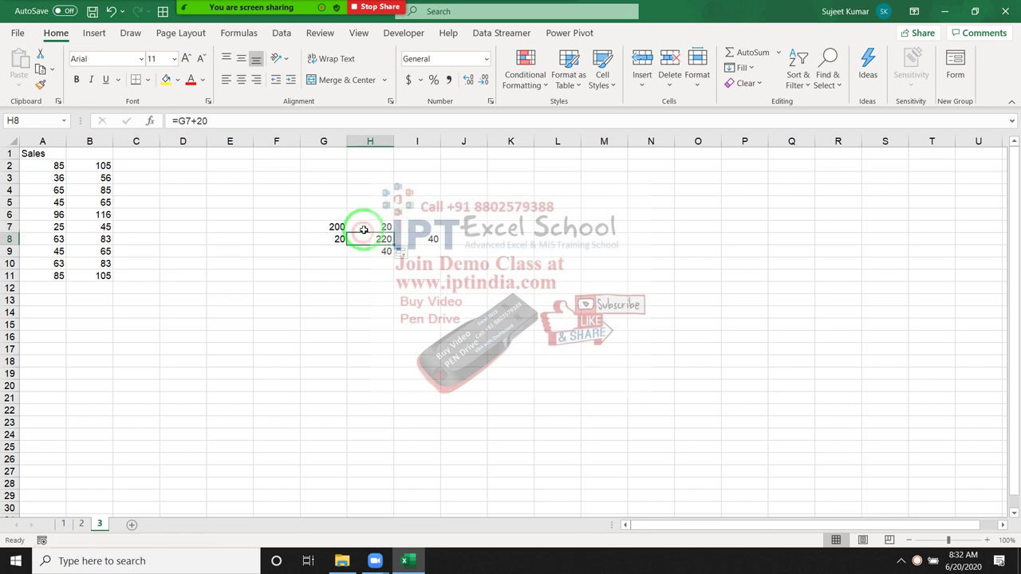
double_click(363, 226)
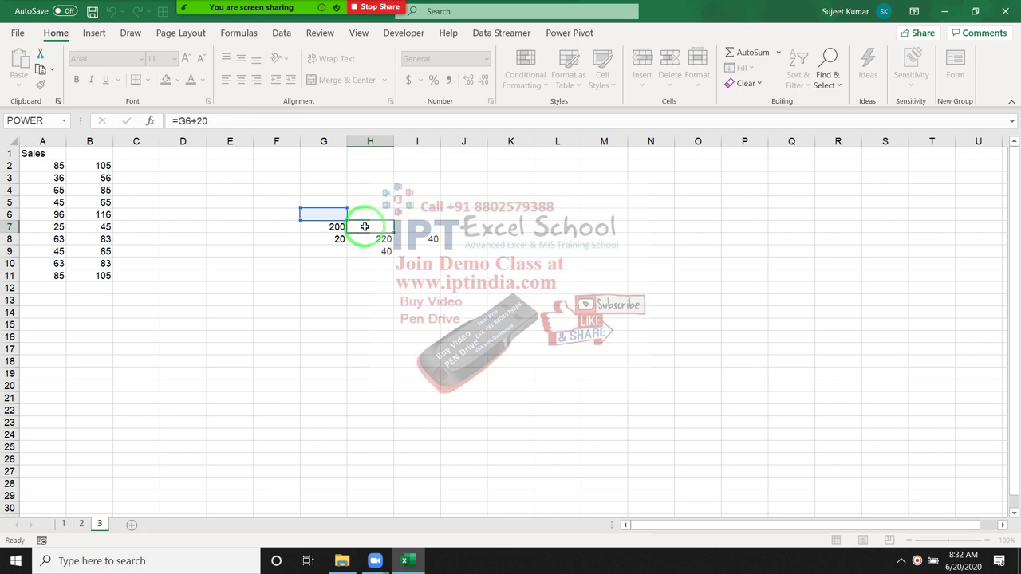
key("Escape")
Step: Delete the test copies in H7, G8, I8 and H9, then copy H8's formula
left_click_drag(365, 213, 413, 260)
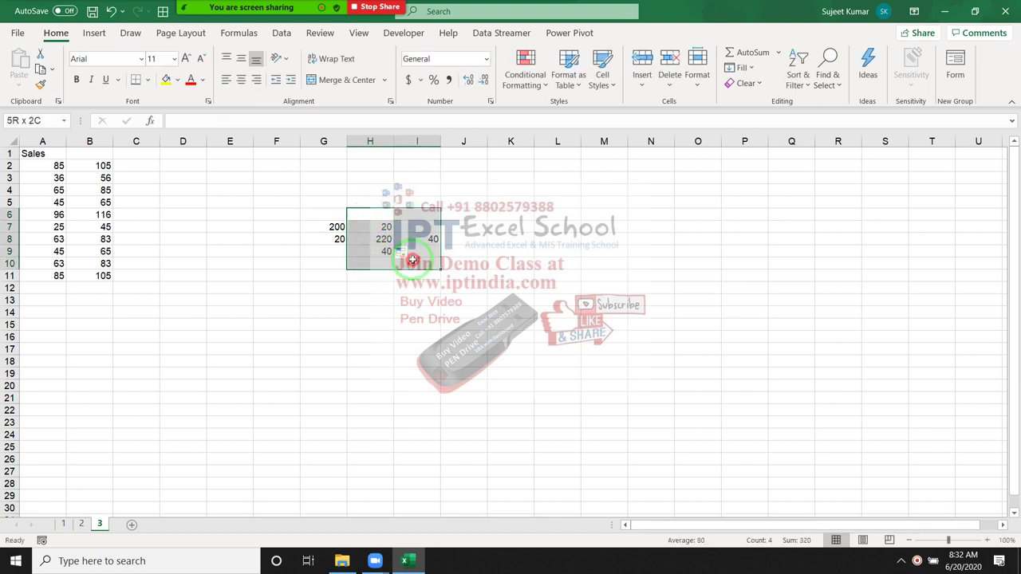
left_click(381, 226)
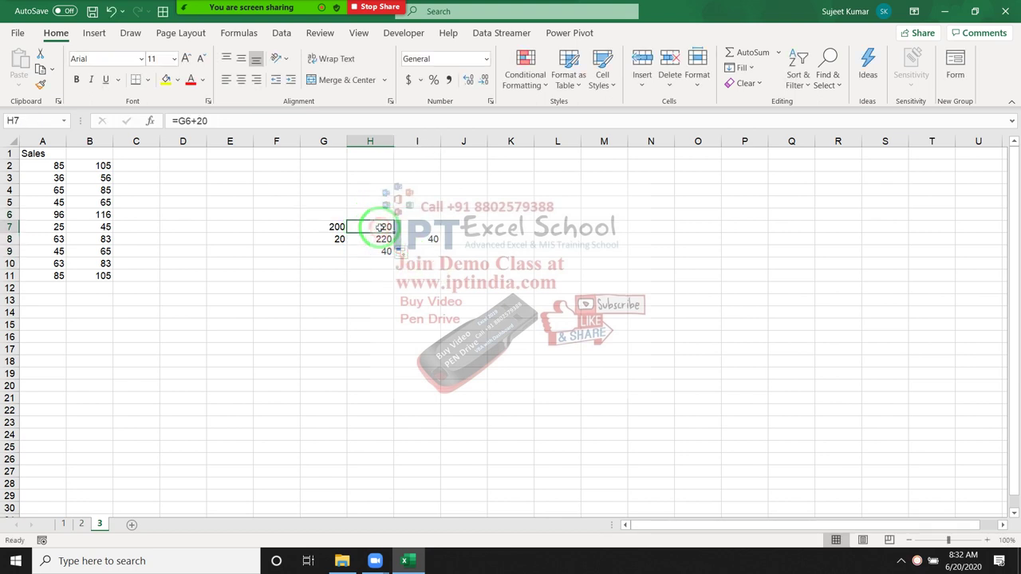
left_click(337, 239)
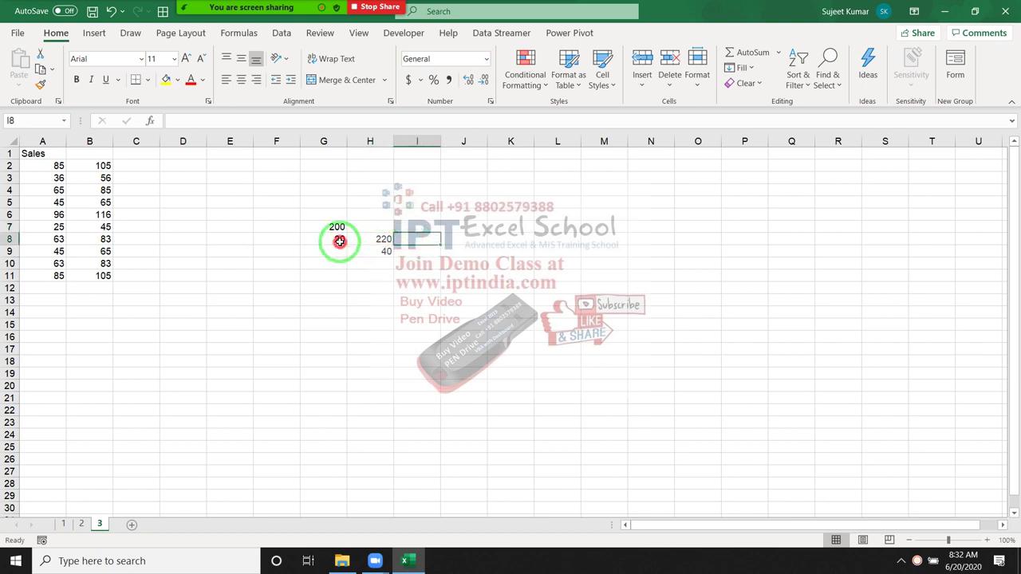
key("Delete")
left_click(380, 250)
key("Delete")
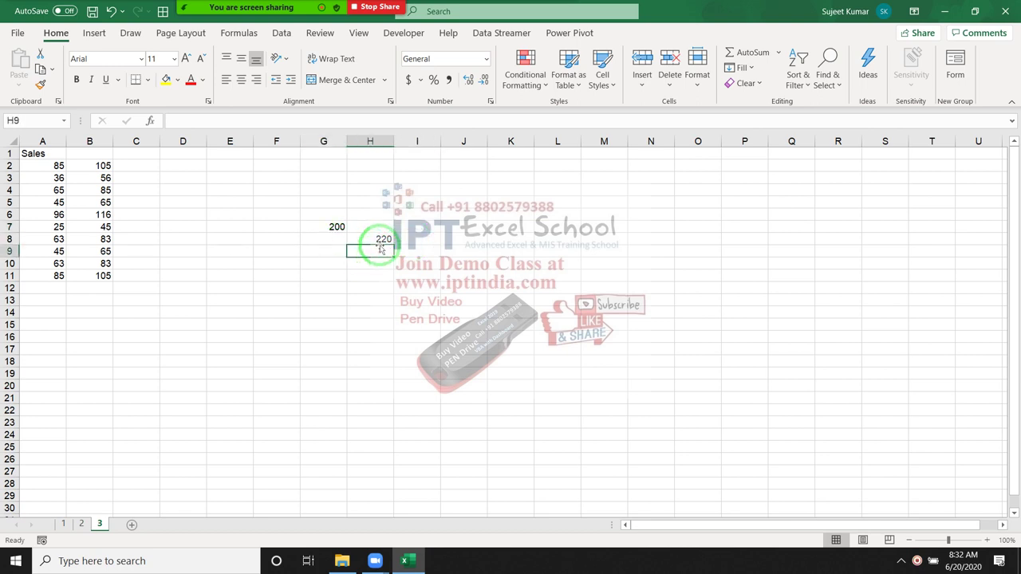
left_click(381, 240)
key("ctrl+c")
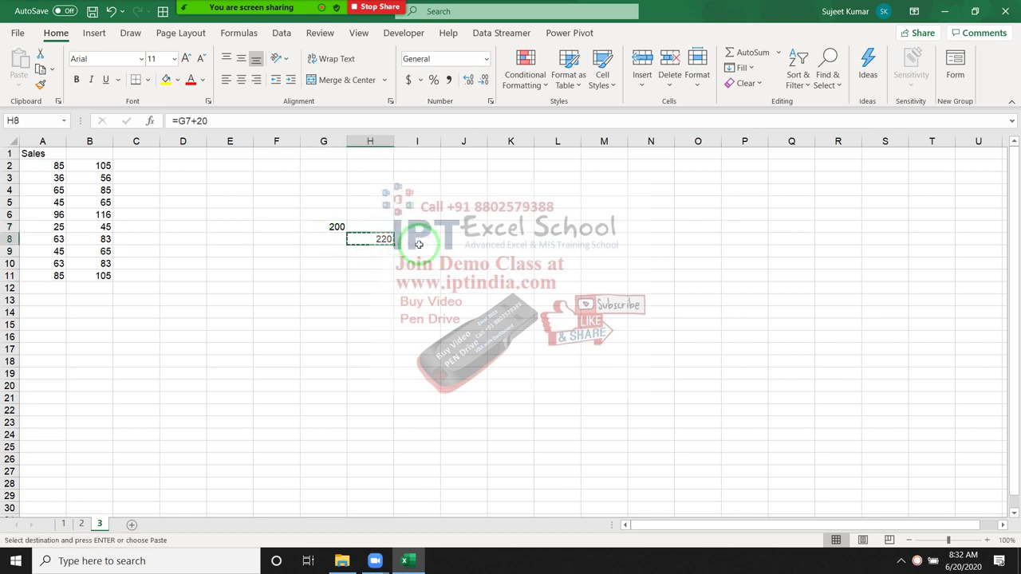
Step: Enter =I10+20 in J11, check it, and copy H8's formula again
left_click(472, 272)
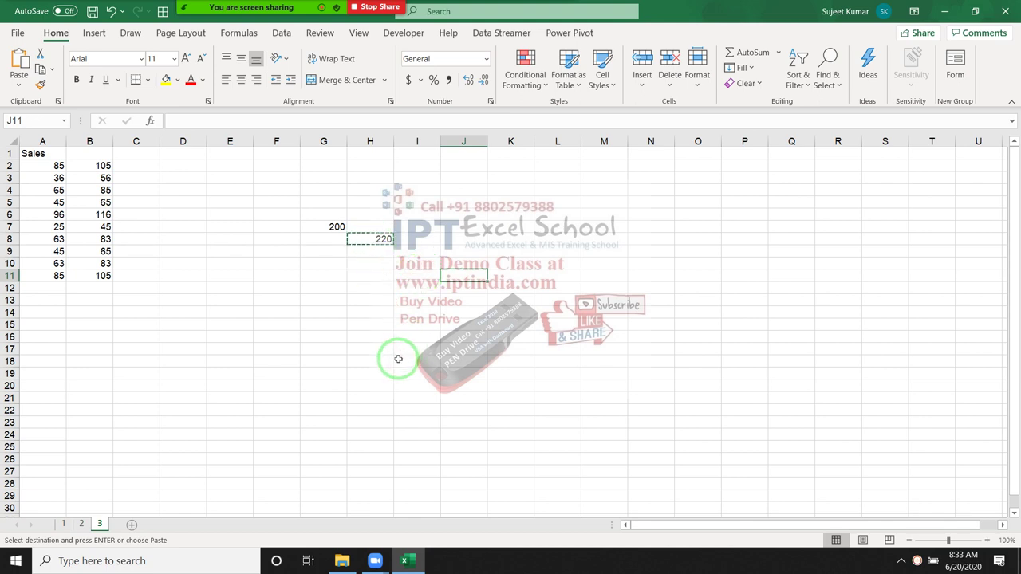
type("=I10+20")
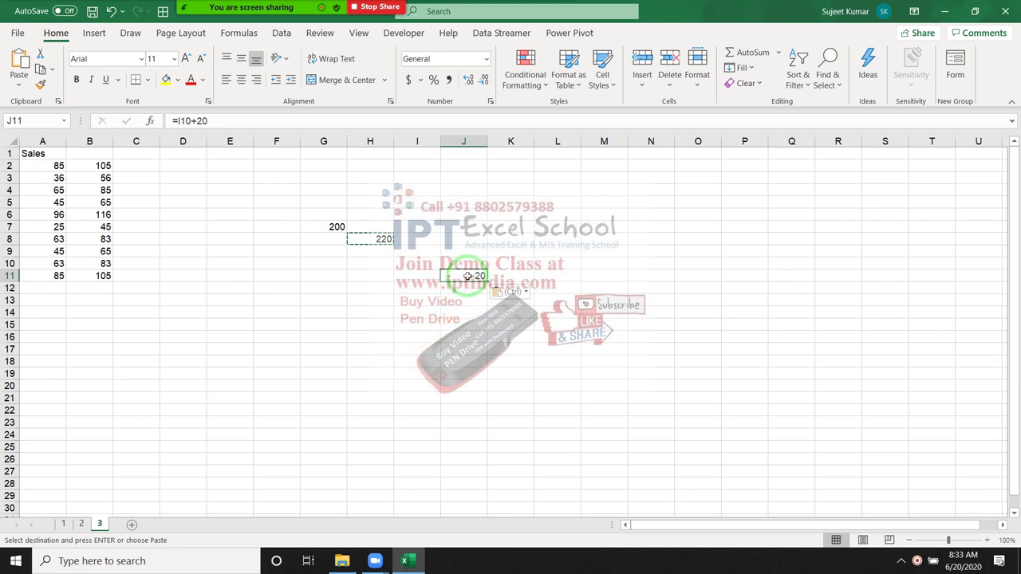
double_click(467, 275)
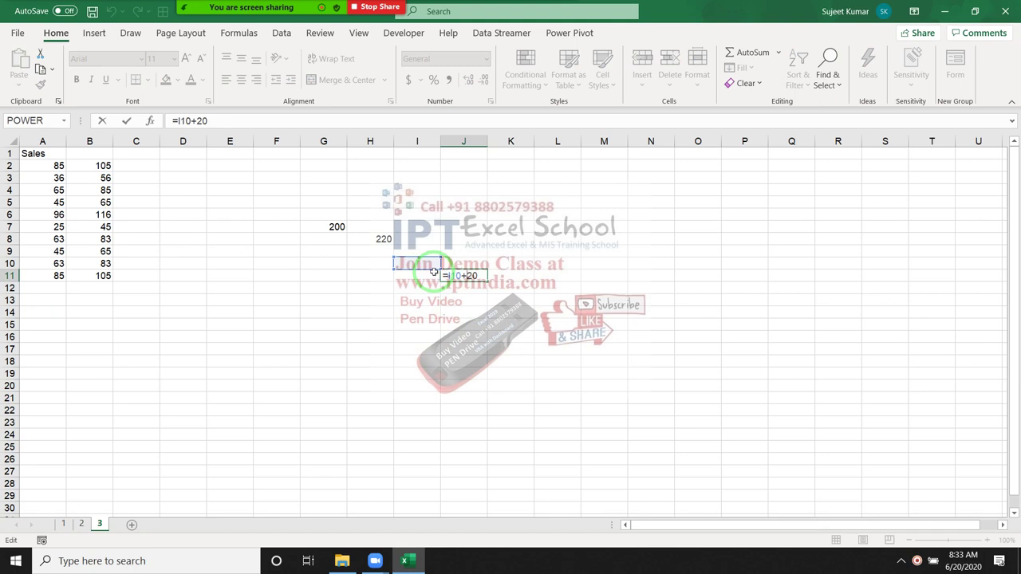
key("Escape")
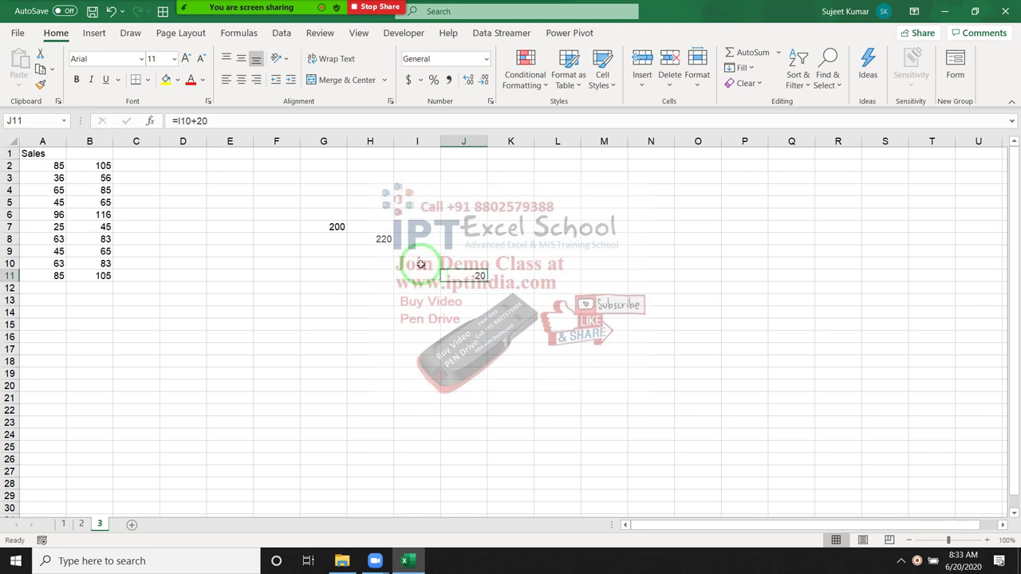
left_click(371, 237)
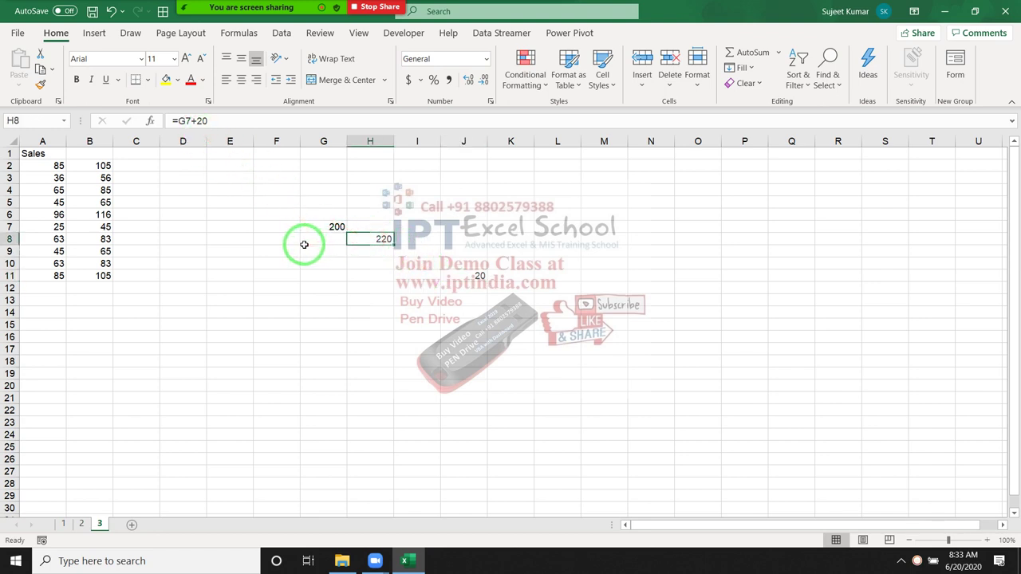
key("ctrl+c")
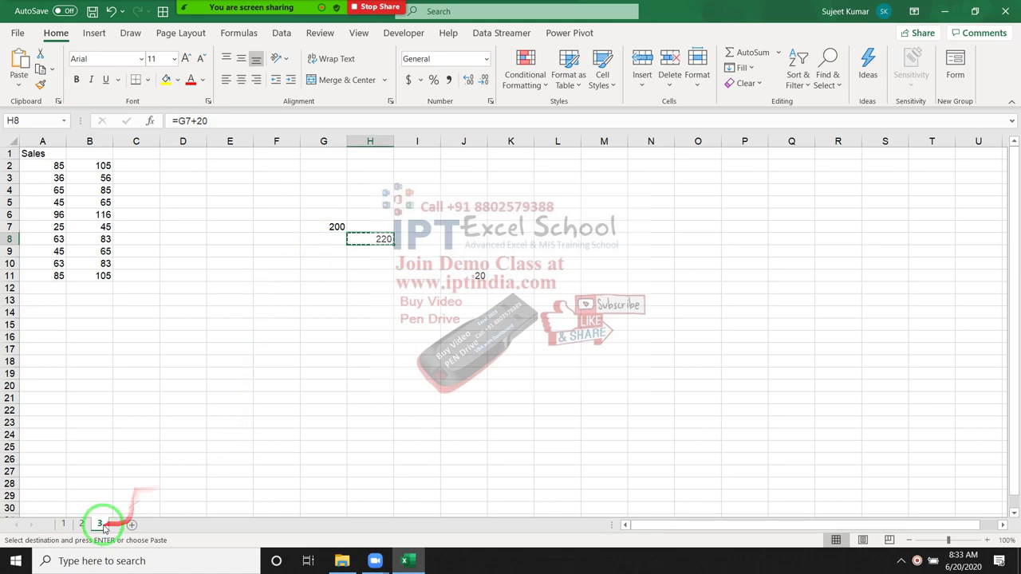
Step: On sheet 2, give F13 a formula adding 20 to E12, then go back to sheet 3
left_click(81, 524)
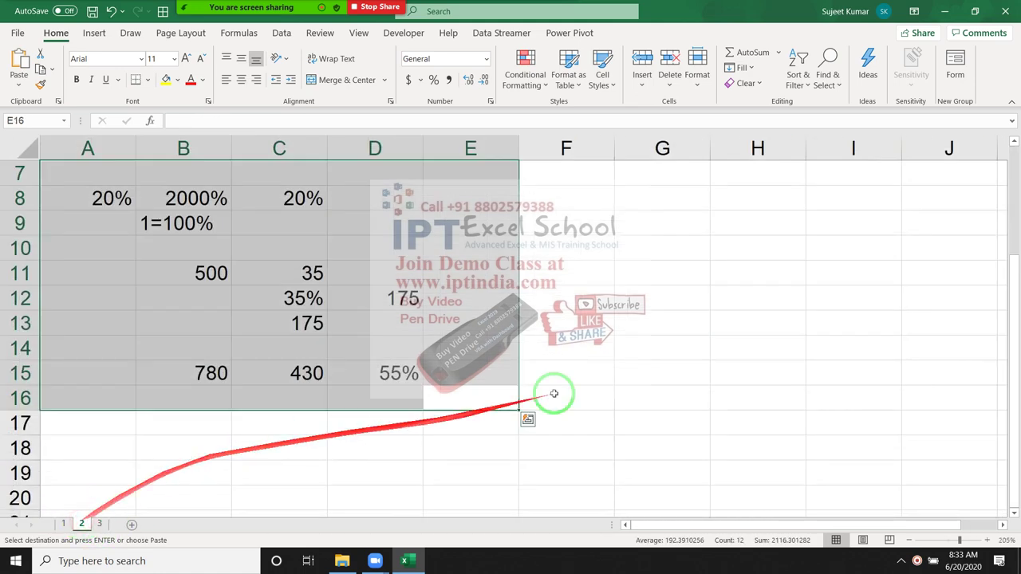
left_click(604, 319)
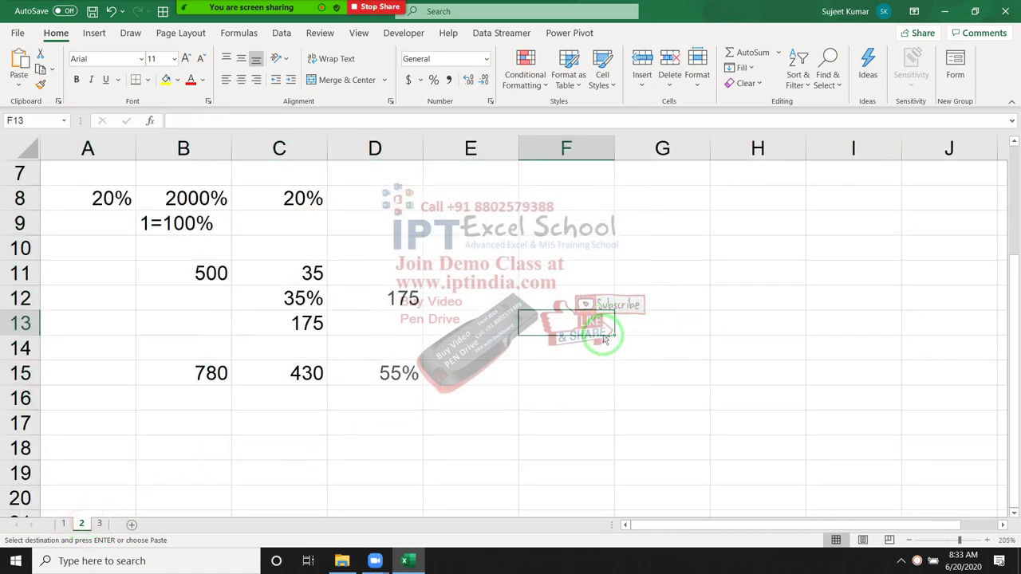
type("=+20")
left_click(513, 311)
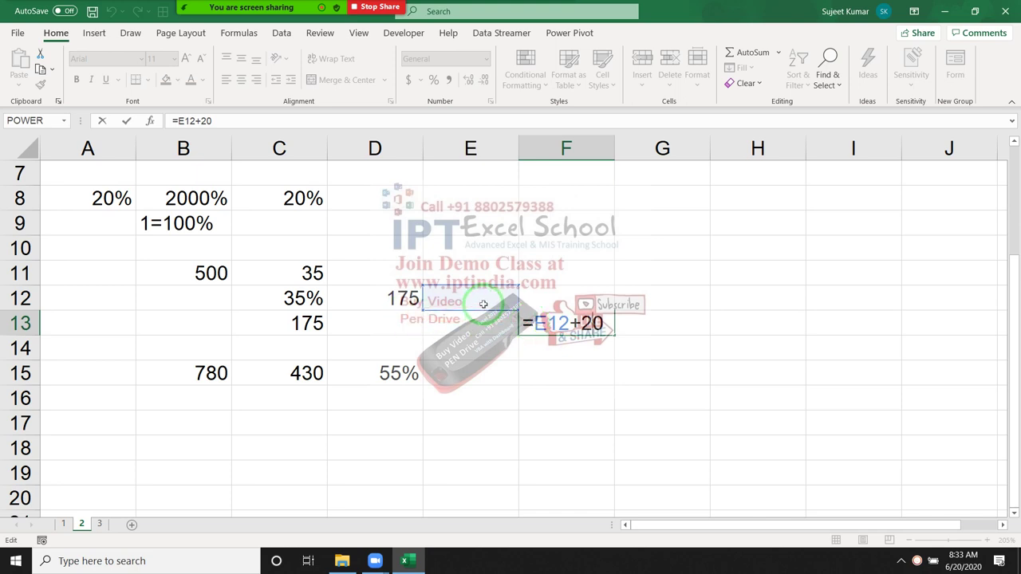
key("ctrl+Return")
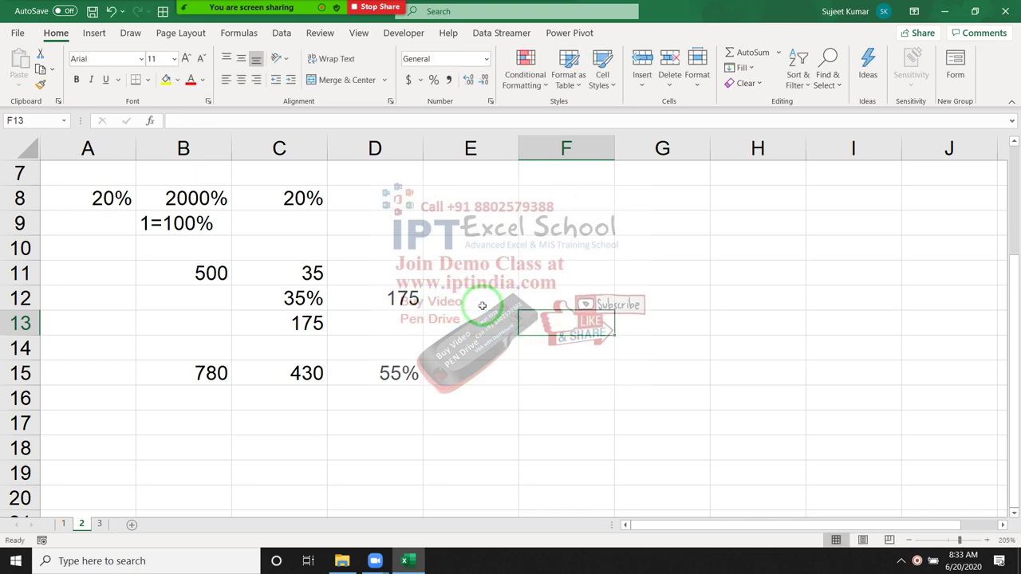
left_click(99, 525)
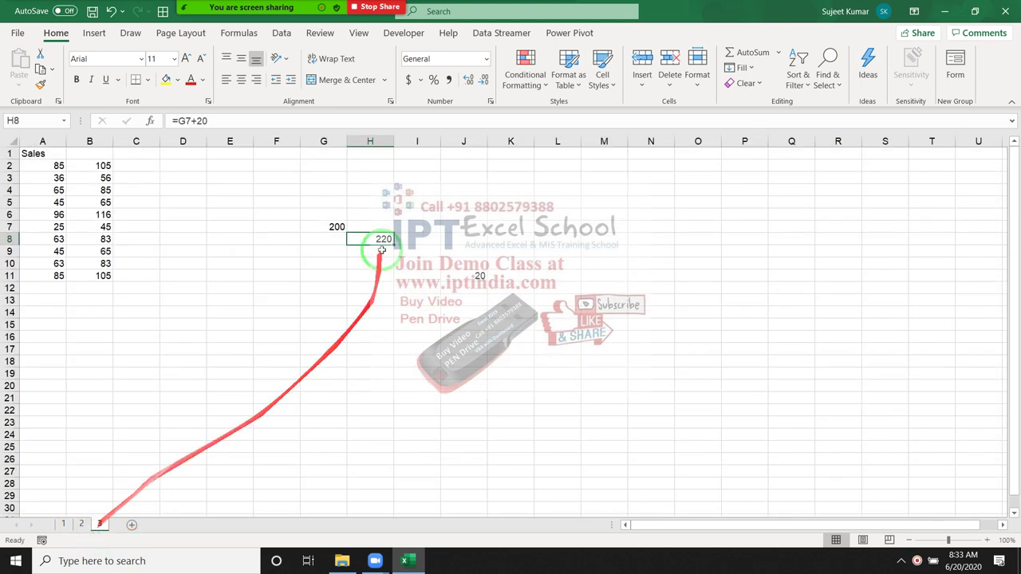
Step: Delete the plus-20 formulas from B2:B11
left_click_drag(327, 214, 467, 284)
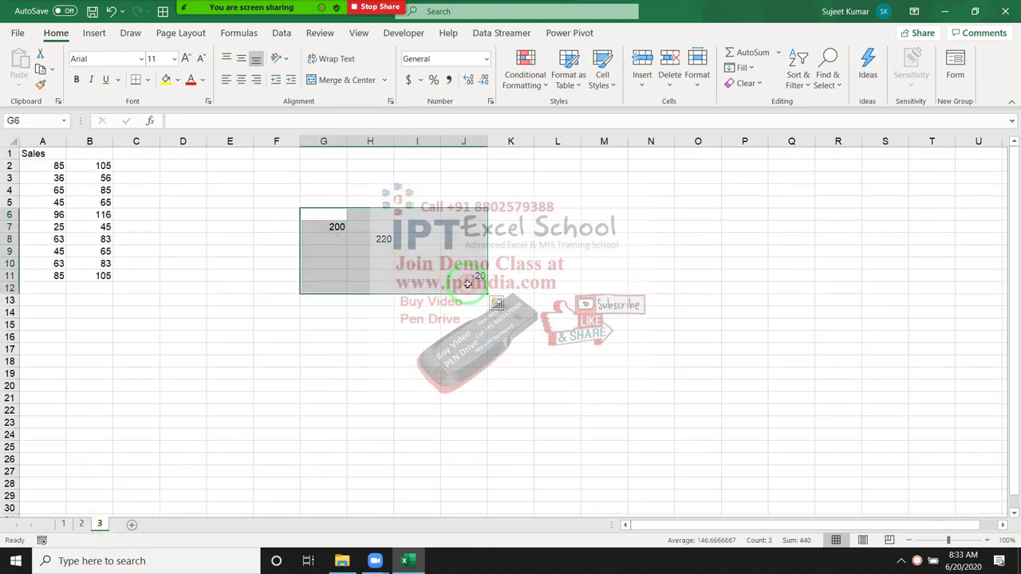
left_click(107, 177)
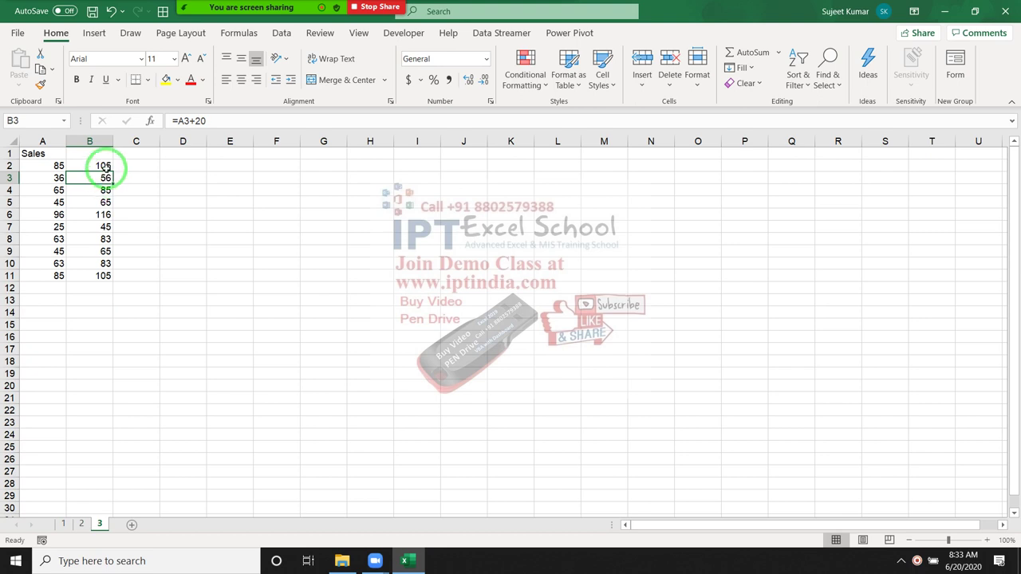
left_click_drag(105, 169, 97, 273)
key("Delete")
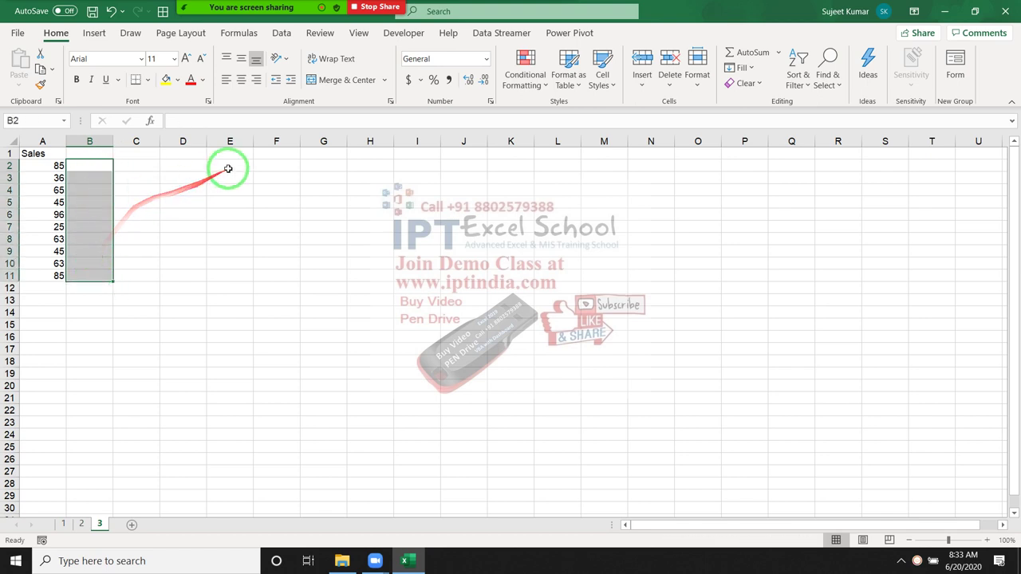
Step: Enter the value 20 in cell D1
left_click(229, 154)
type("8")
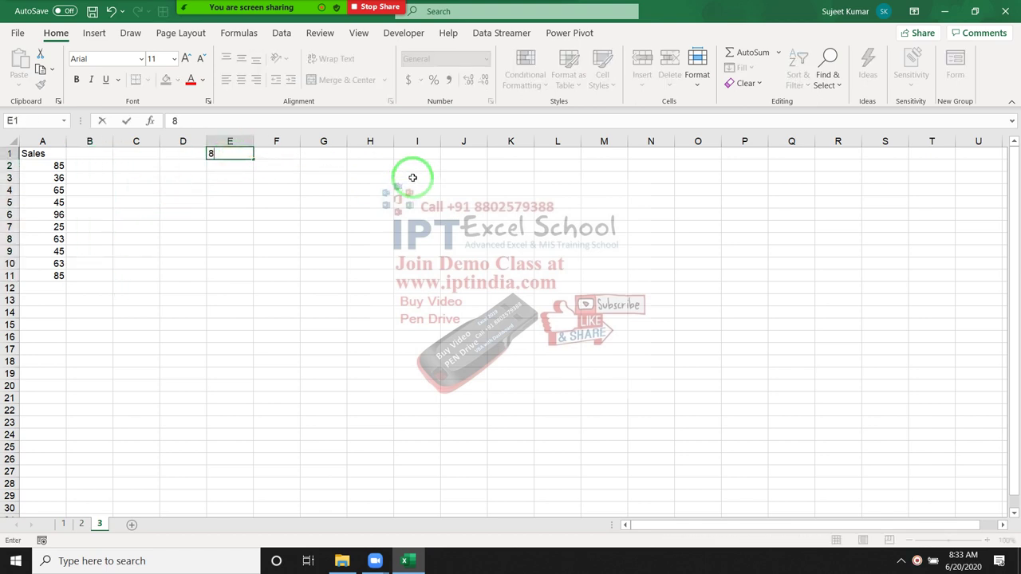
key("Escape")
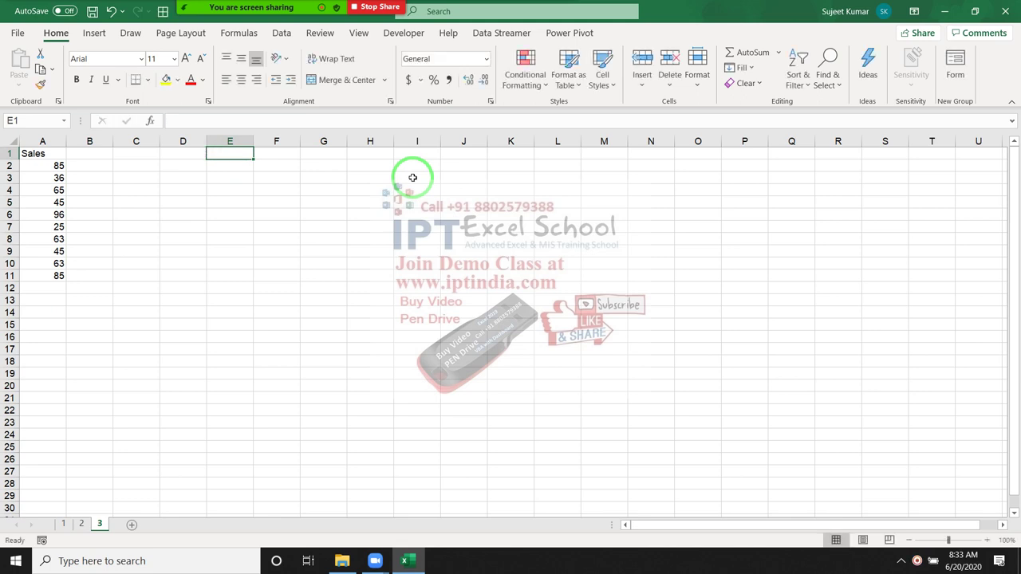
key("Left")
type("20")
key("Return")
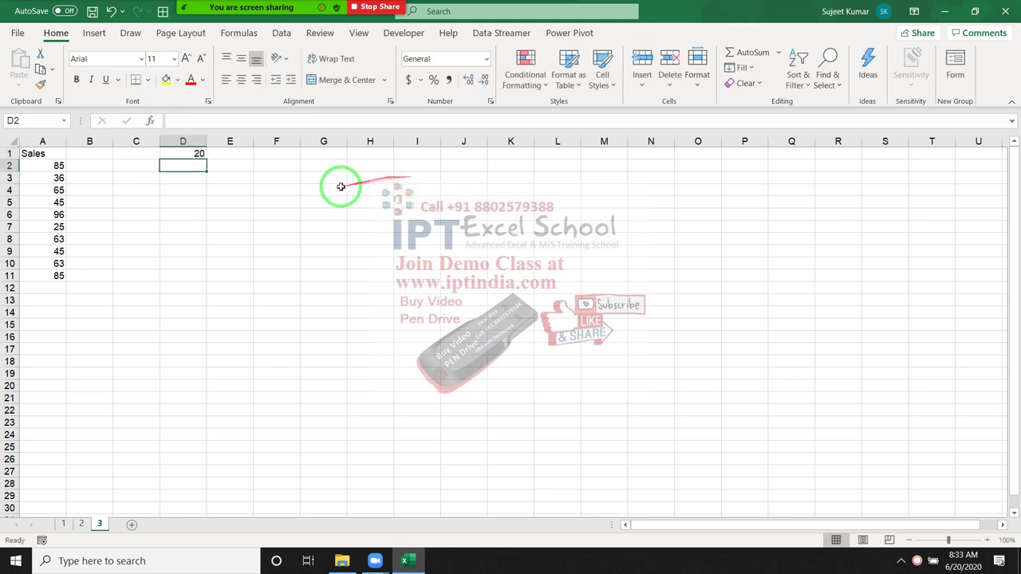
Step: Enter =A2+D1 in B2, giving 105, and fill it down to B11
left_click(92, 162)
type("=")
key("Left")
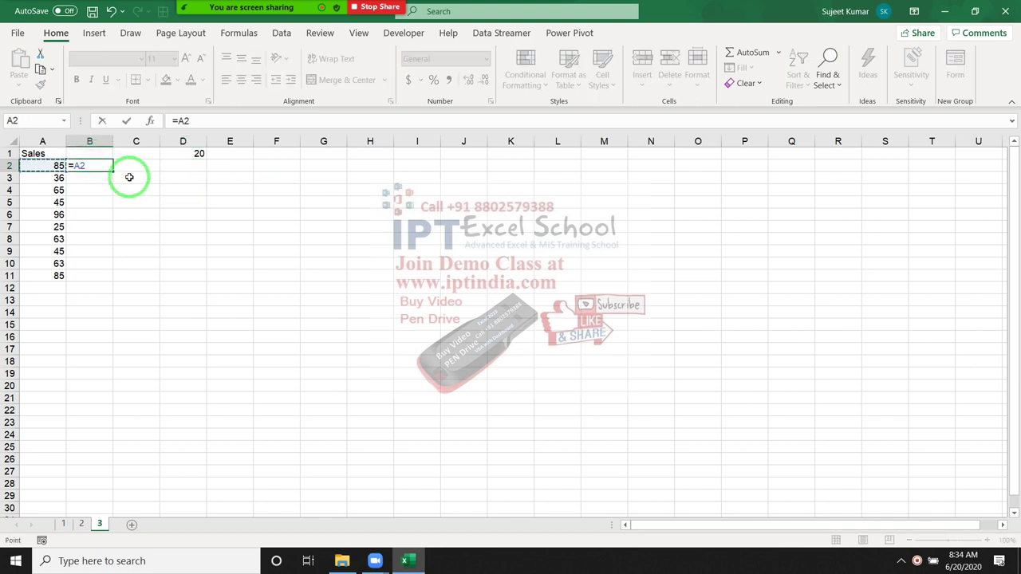
type("+")
left_click(185, 154)
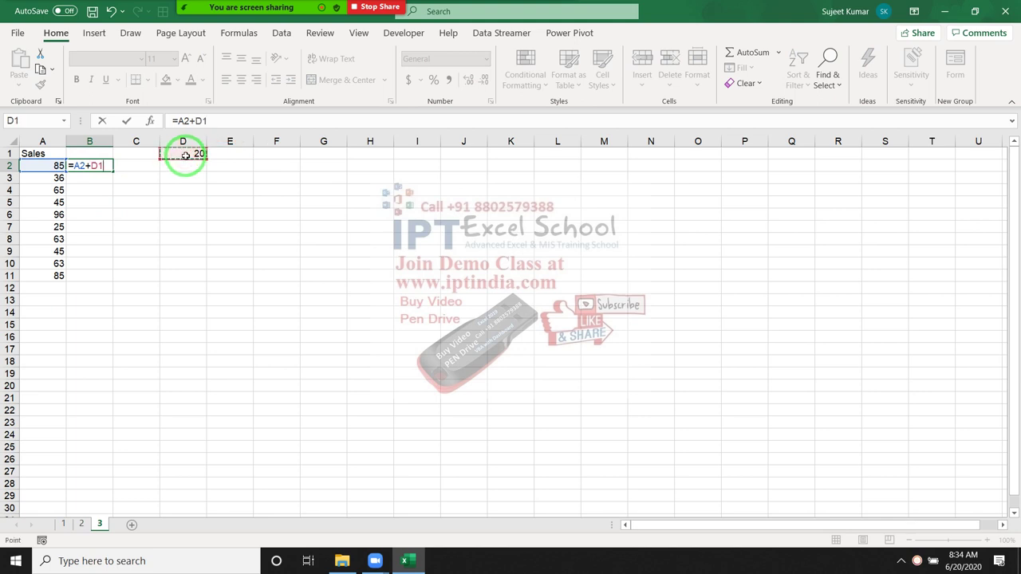
key("Return")
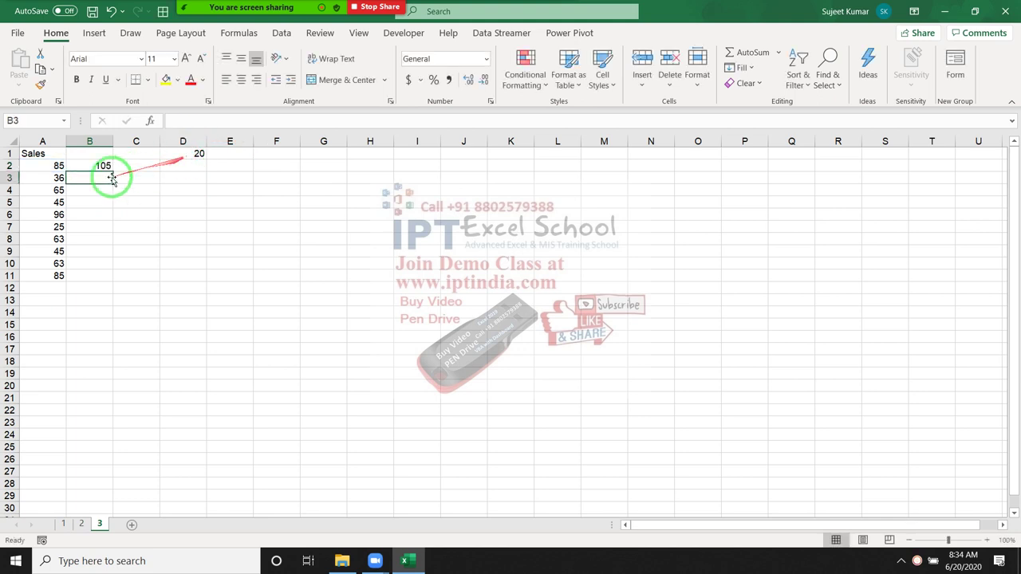
left_click(102, 168)
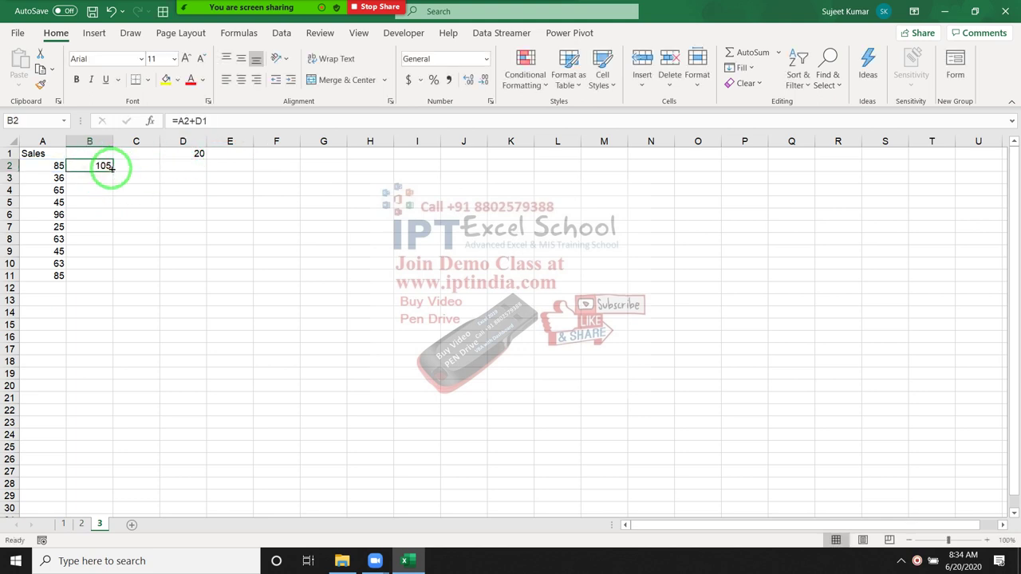
double_click(113, 171)
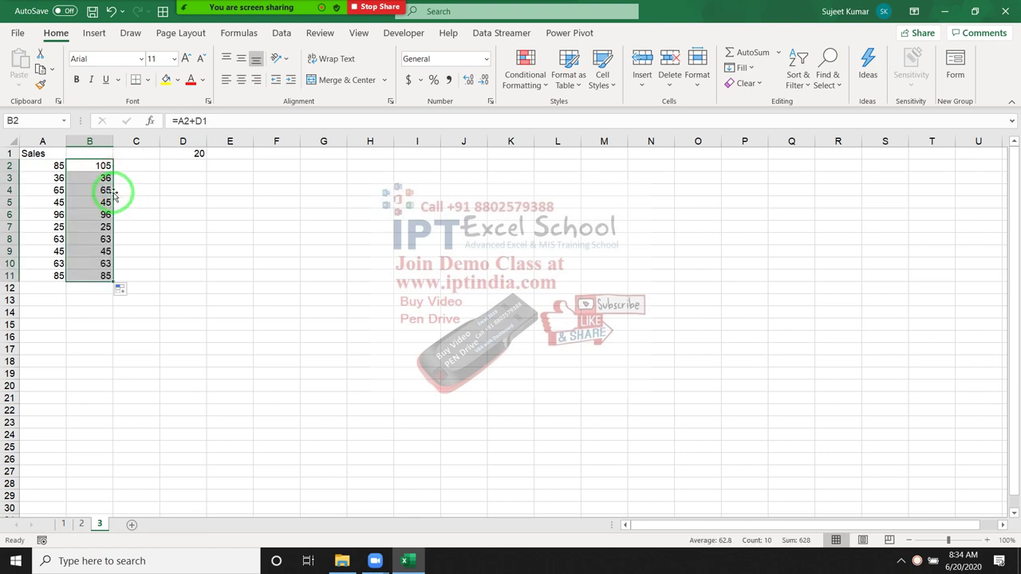
Step: Inspect the B2 and B3 formulas, then reopen B2's formula for editing
double_click(101, 169)
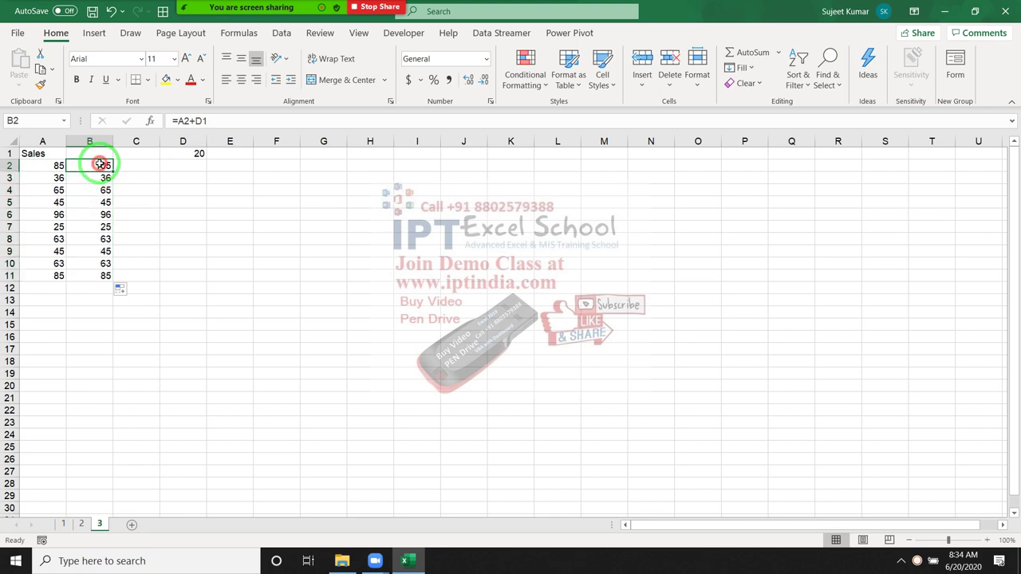
key("Return")
double_click(102, 177)
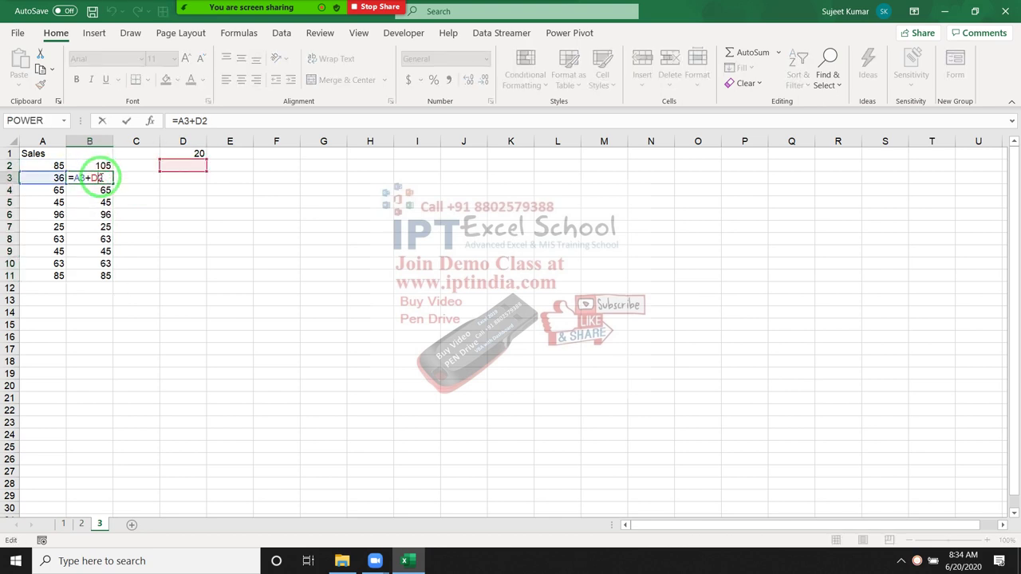
key("Escape")
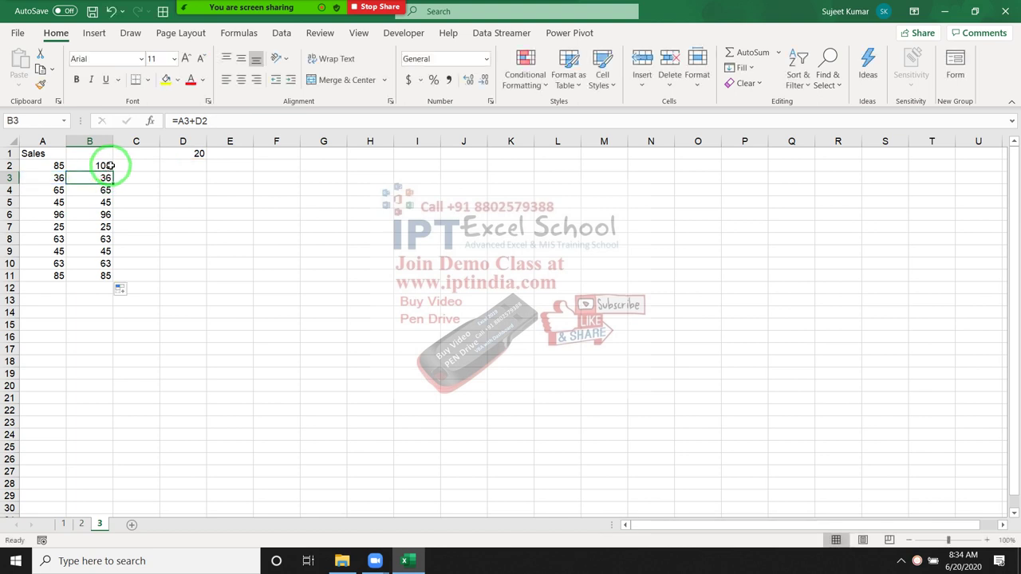
left_click(110, 165)
double_click(109, 166)
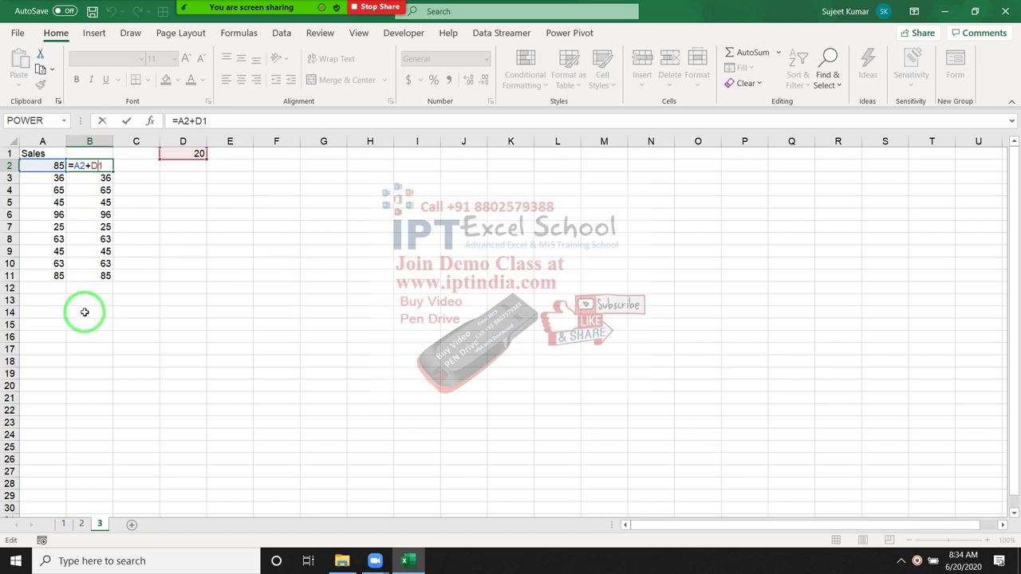
Step: Change B2 to =A2+D$1 with F4 and refill it down to B11
key("F4")
key("F4")
key("Return")
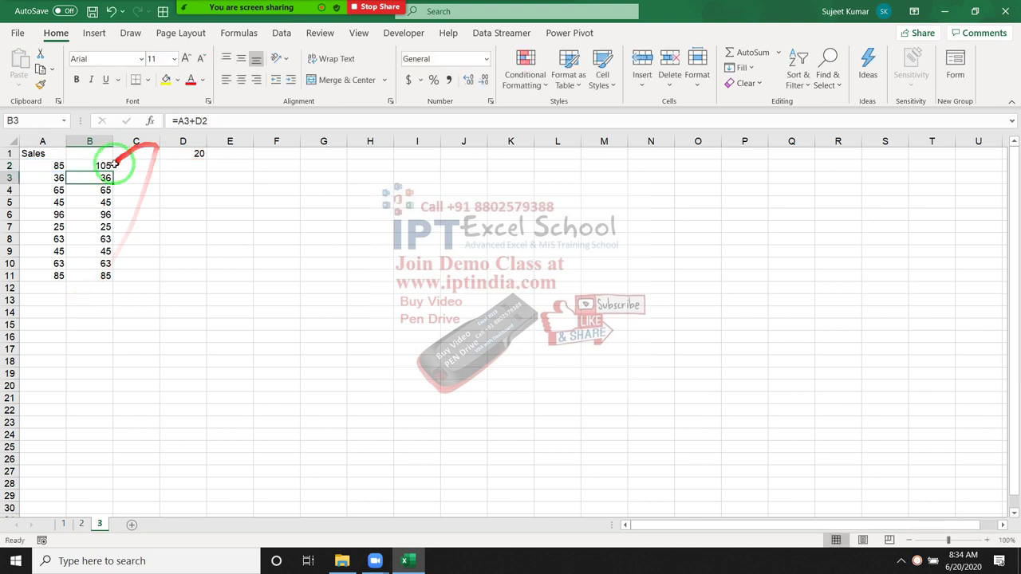
left_click(103, 168)
double_click(113, 172)
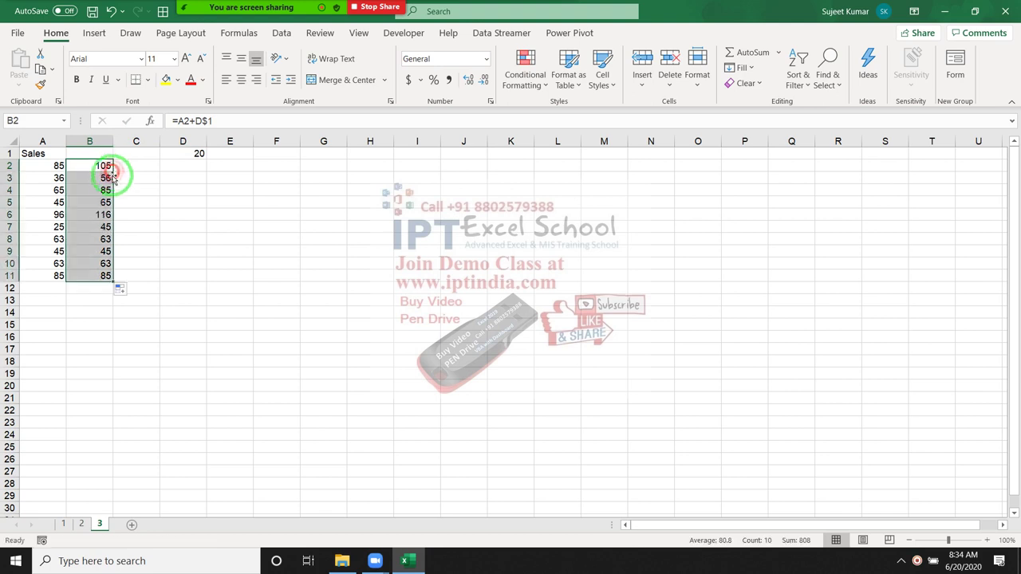
Step: Check the refilled formulas in B7, B11, B5, B4, B3 and B2
left_click(101, 227)
left_click(91, 275)
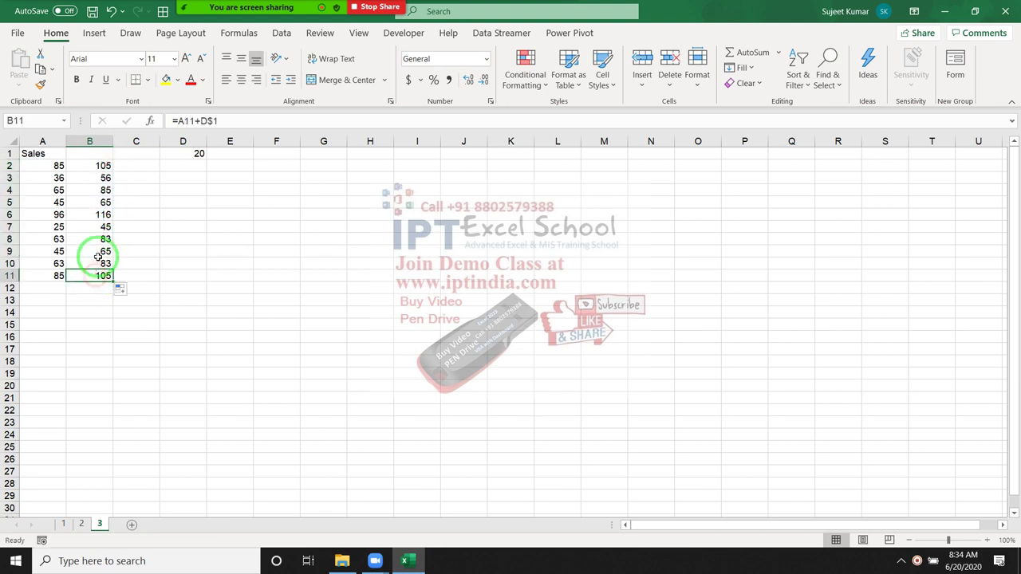
left_click(95, 224)
left_click(88, 201)
left_click(91, 189)
left_click(92, 177)
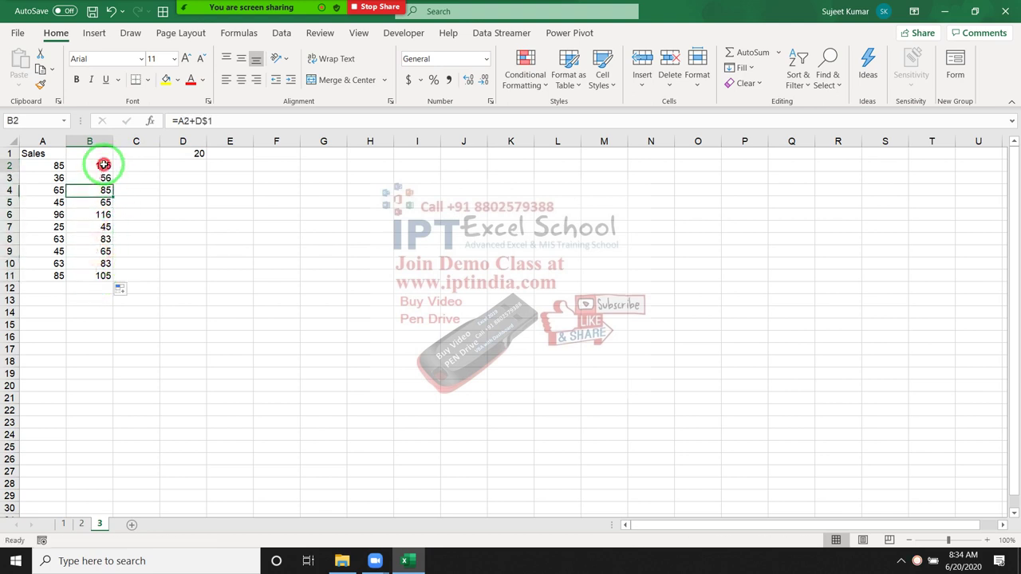
left_click(104, 165)
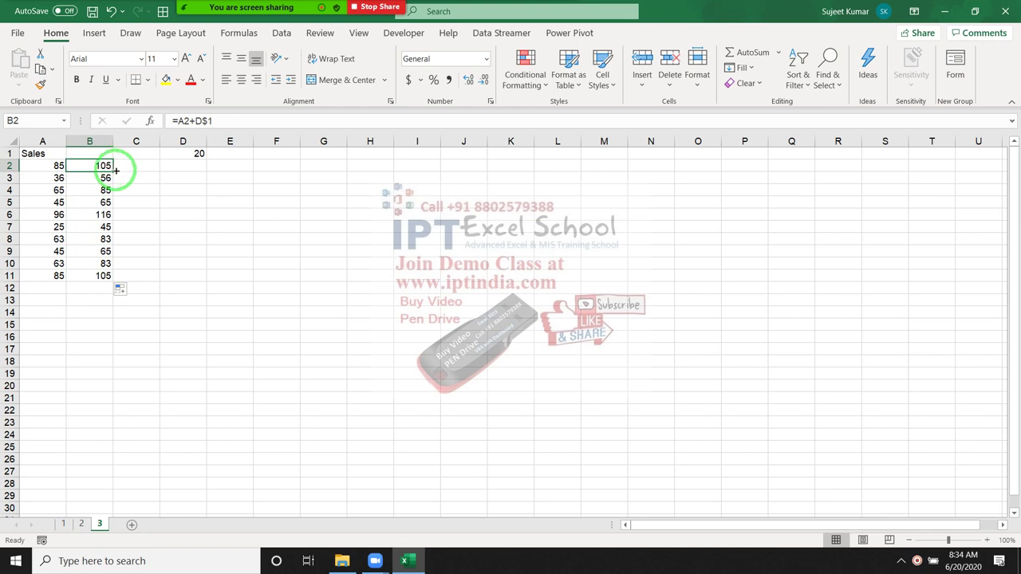
Step: Copy B2's formula across into C2 and inspect the result
left_click_drag(113, 170, 137, 171)
double_click(146, 167)
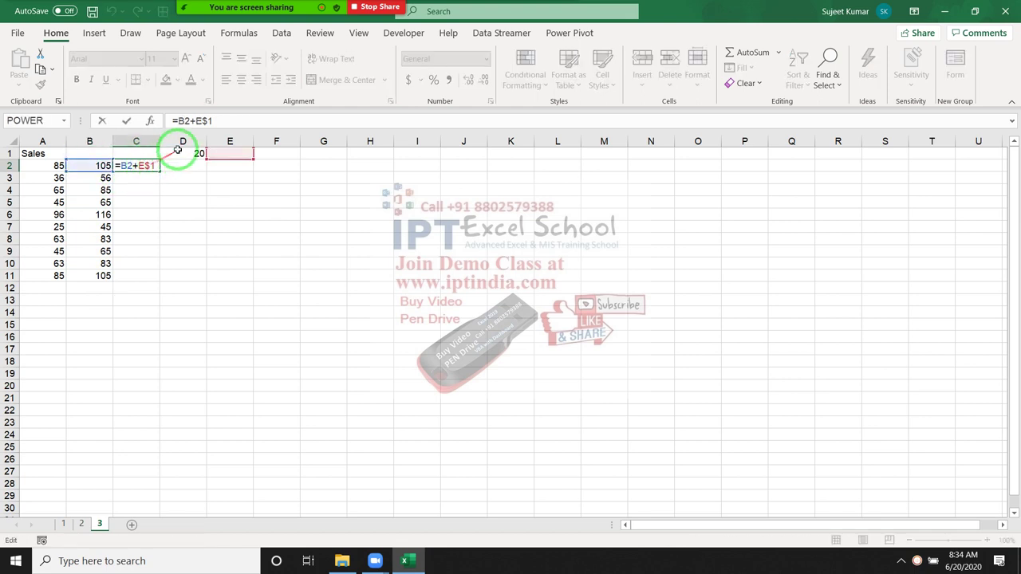
key("Escape")
Step: Change B2 to =A2+$D$1 in the formula bar and refill it down to B11
left_click(107, 166)
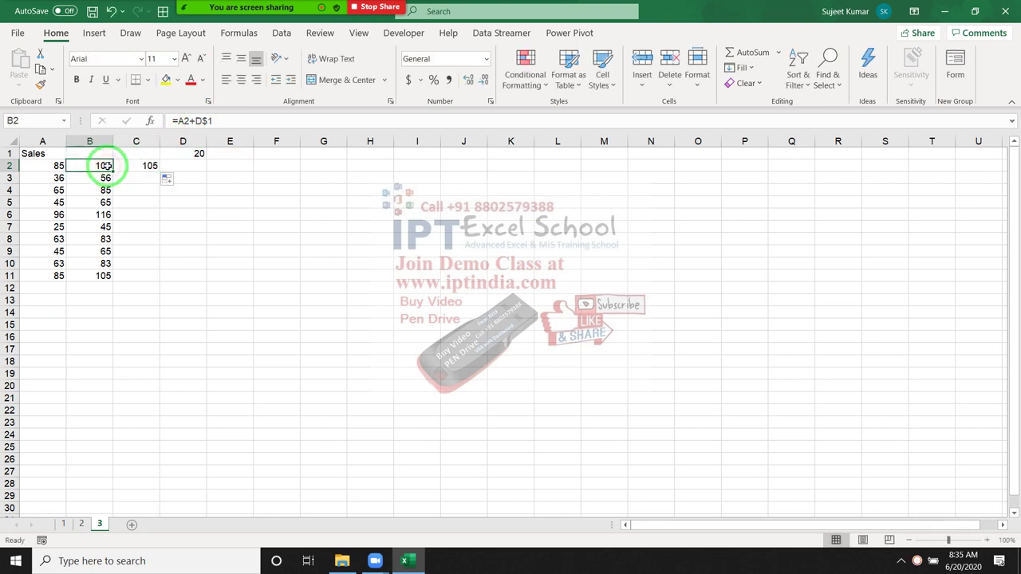
left_click(194, 121)
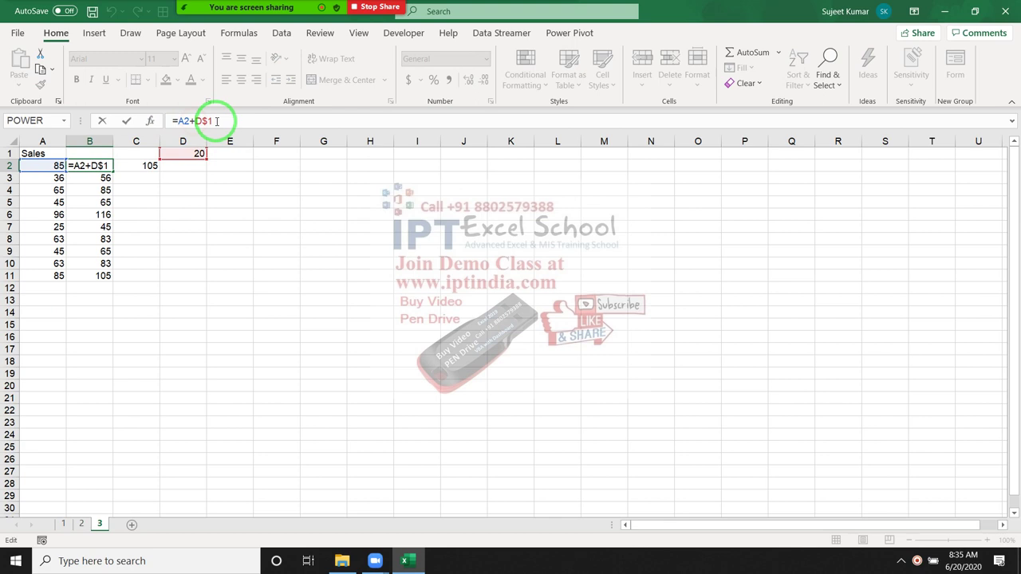
type("$")
key("Return")
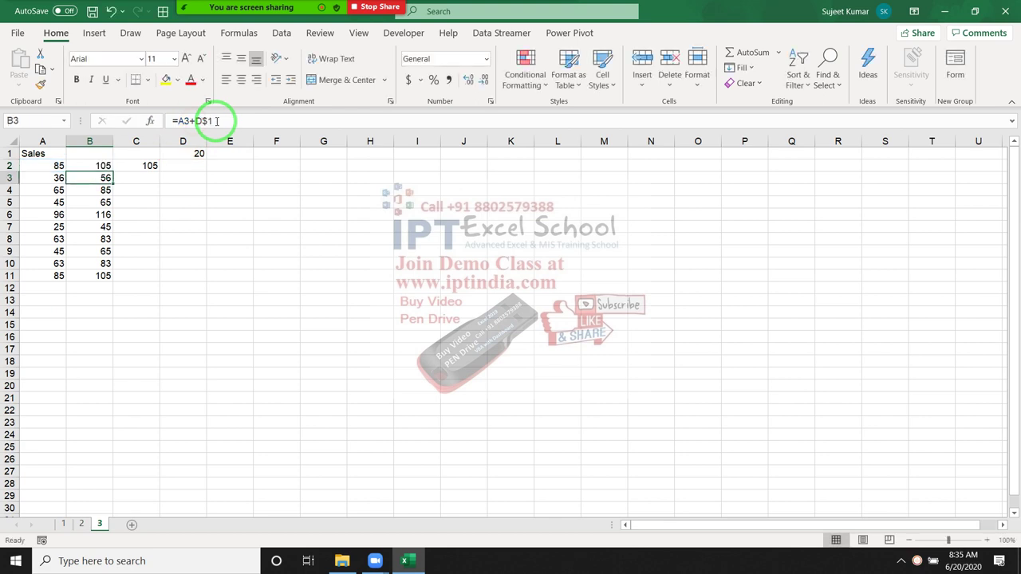
left_click(102, 162)
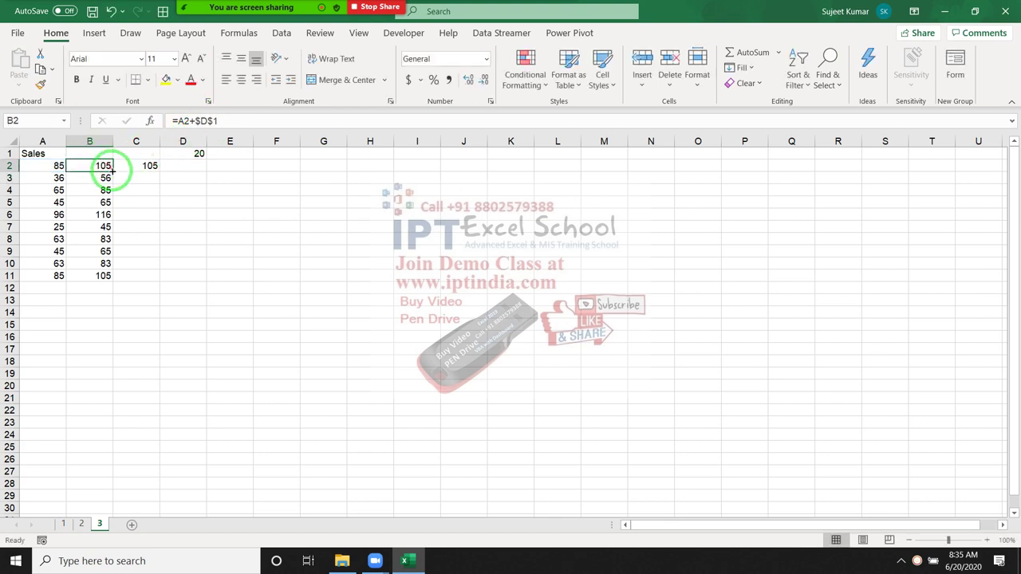
double_click(113, 171)
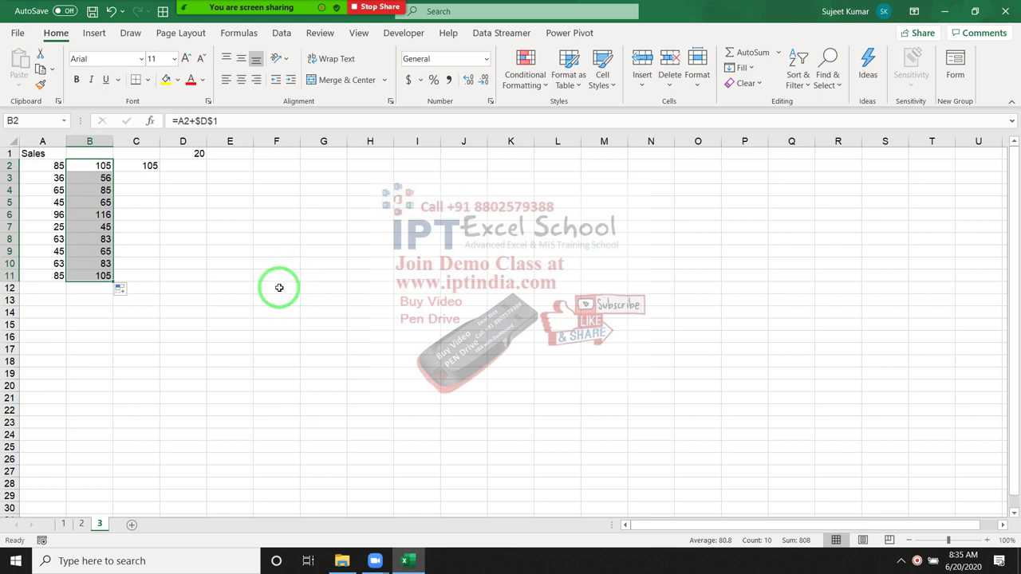
Step: Glance at the Zoom meeting chat through the more-options menu, then close it
left_click(558, 20)
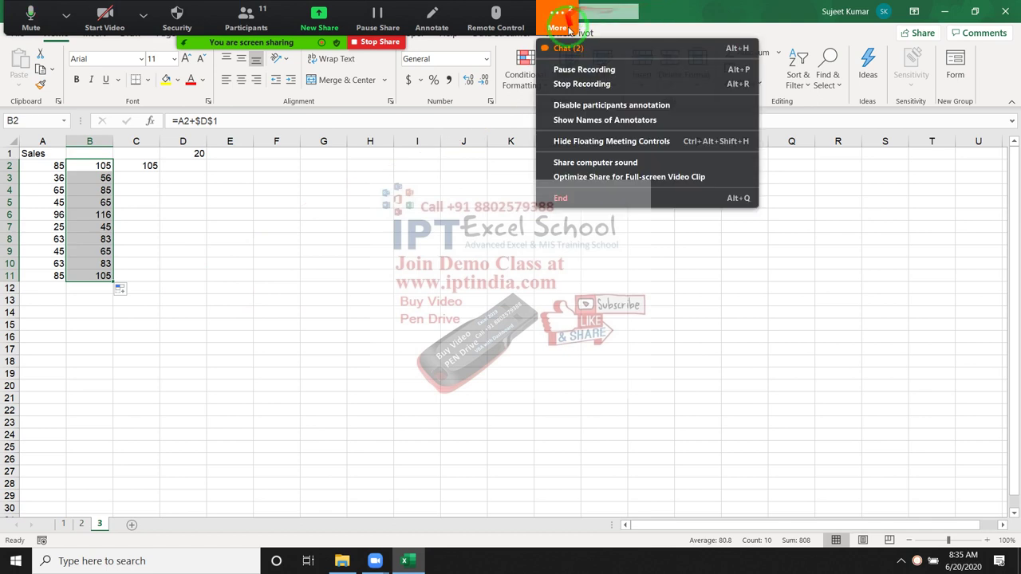
left_click(578, 50)
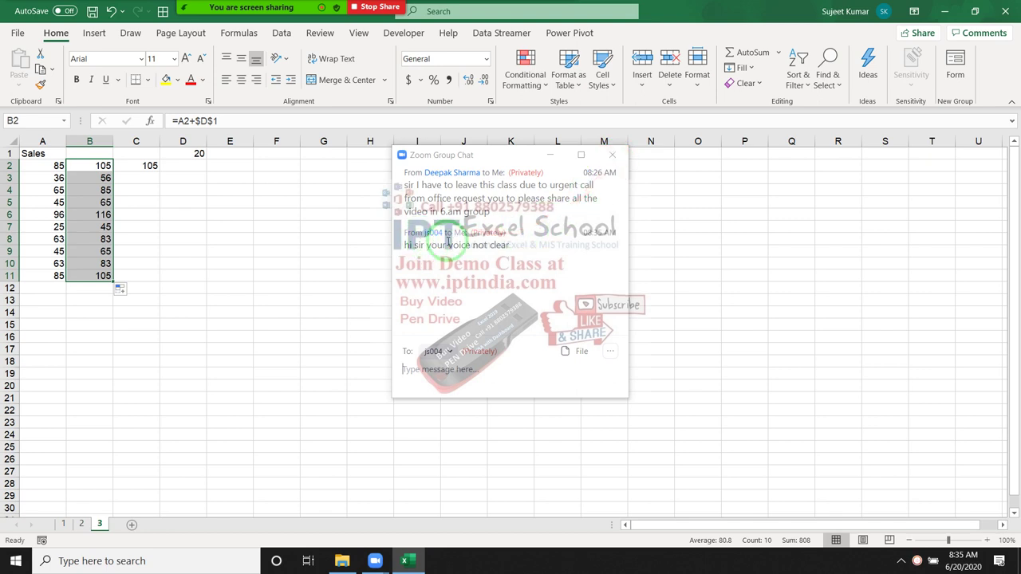
left_click(612, 155)
Step: Privately send the last participant 'Please Select Computer Audio' and close both Zoom panels
mouse_move(310, 6)
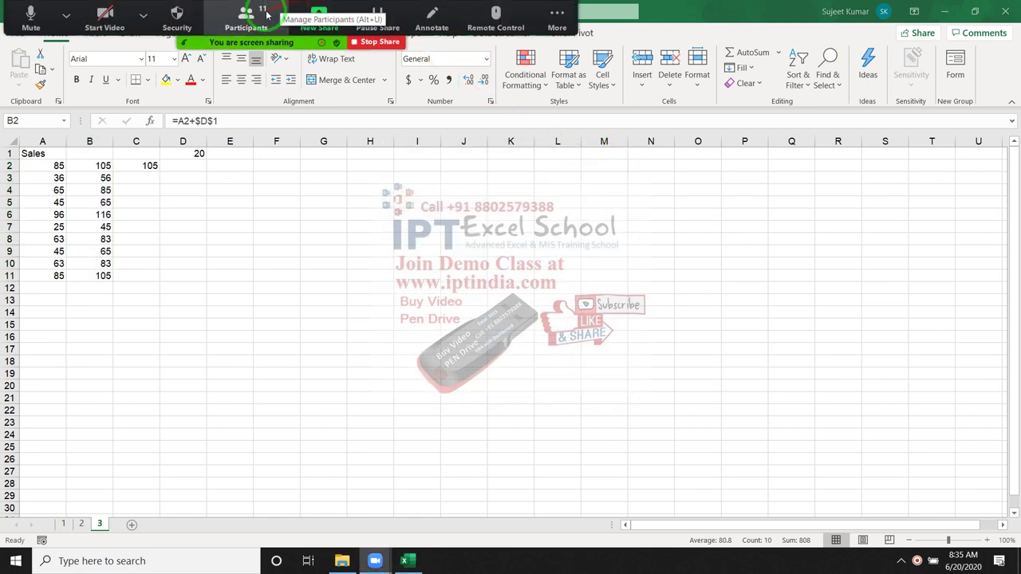
left_click(248, 12)
left_click_drag(634, 219, 635, 329)
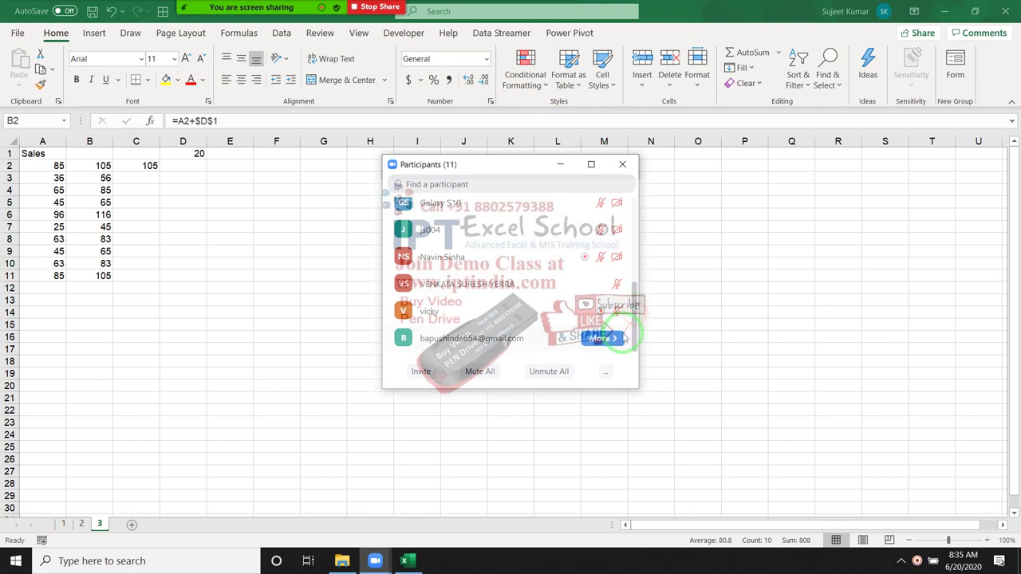
left_click(625, 338)
left_click(654, 338)
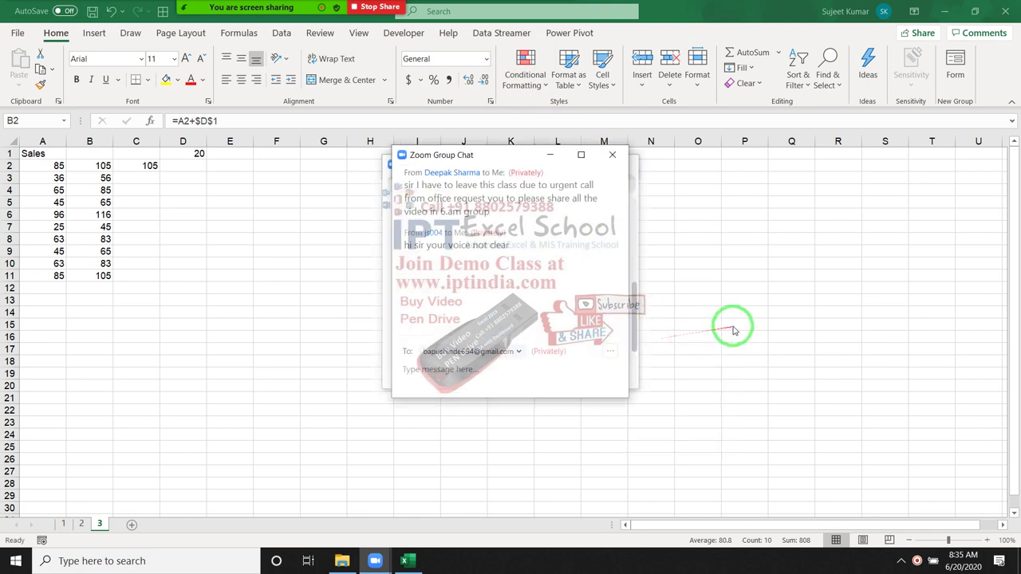
type("Pl")
type("ease")
type("el")
type(" Co")
type("m")
type("ter")
type("o")
key("Return")
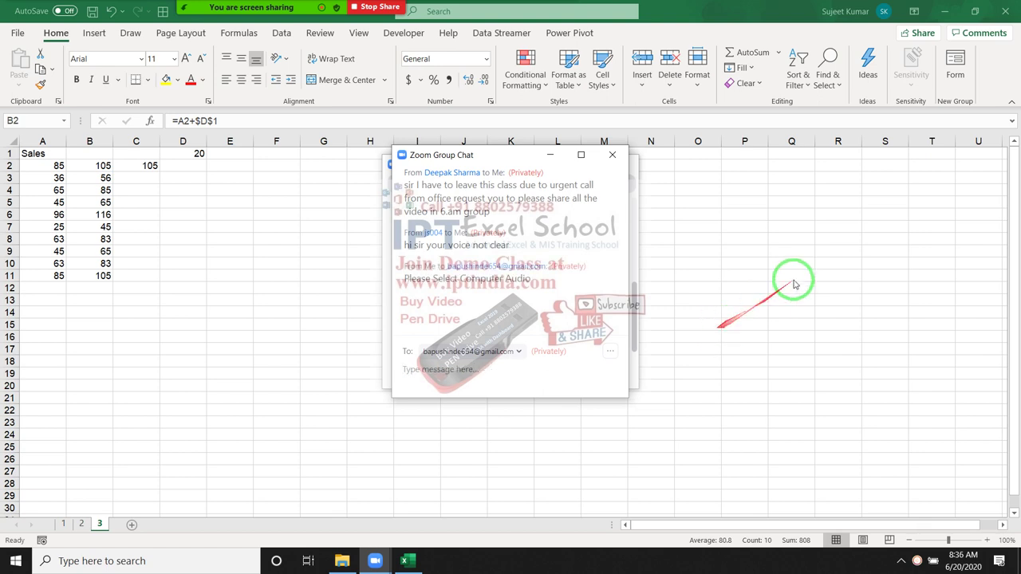
left_click(609, 158)
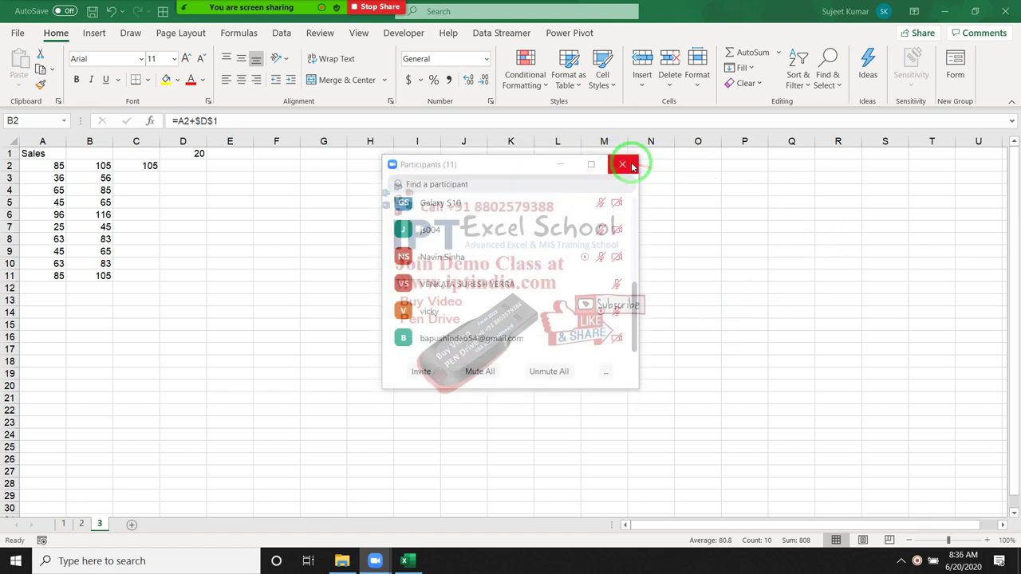
left_click(622, 165)
Step: Clear the filled values from B3:B11
left_click(195, 178)
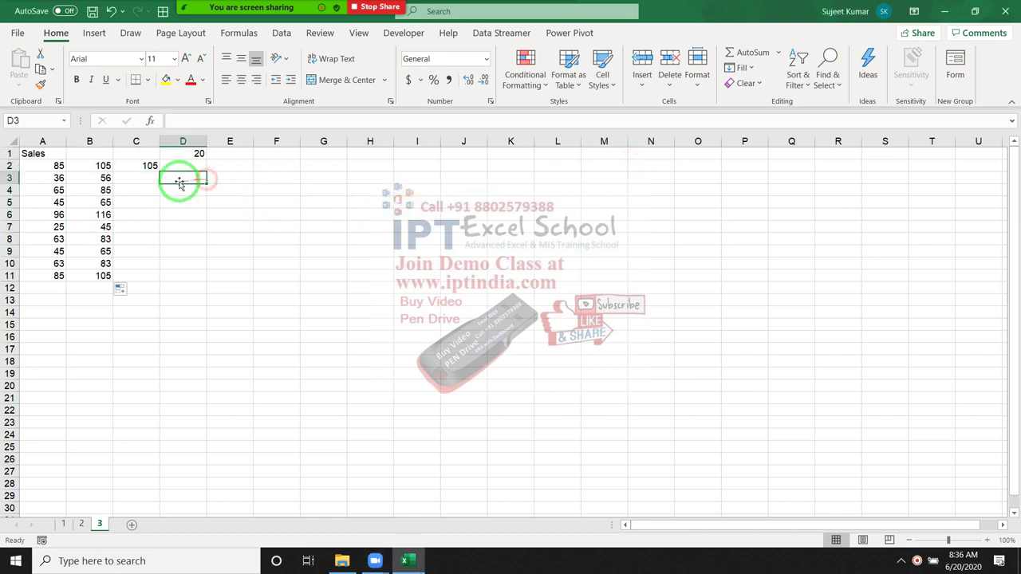
left_click(74, 182)
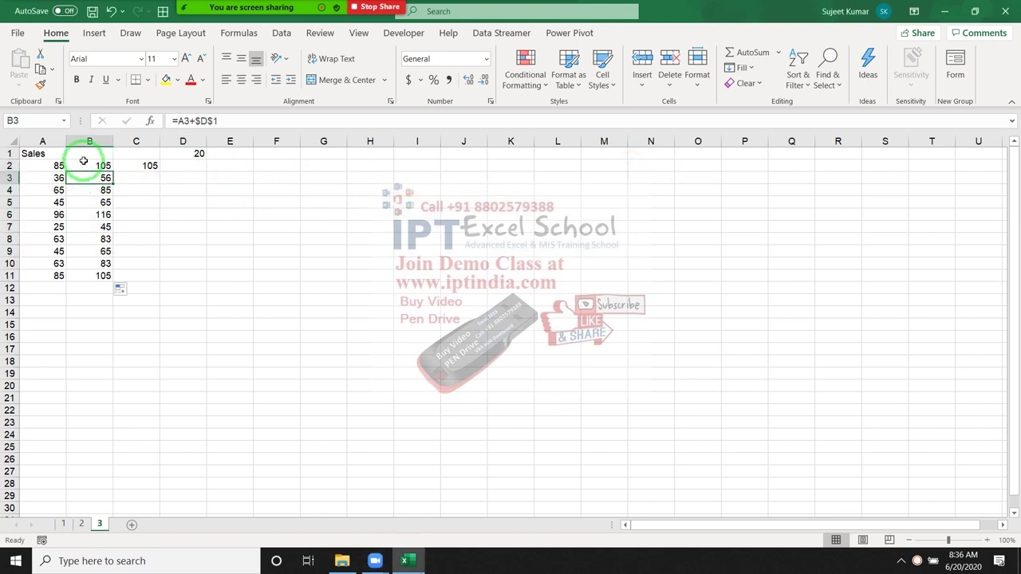
key("ctrl+shift+Down")
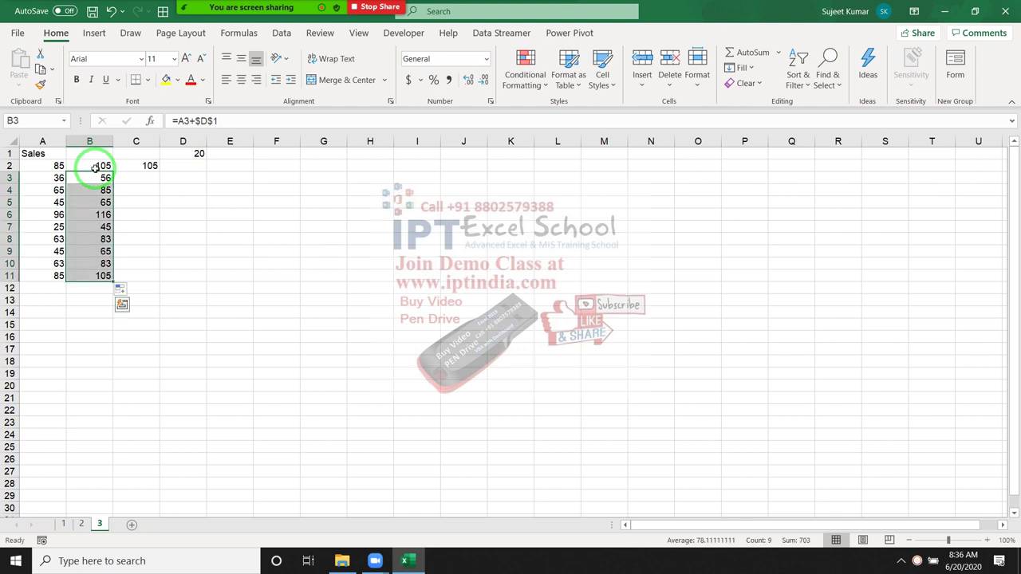
key("Delete")
Step: Rewrite B2 as =A2+D1 using a relative D1 reference
left_click(94, 167)
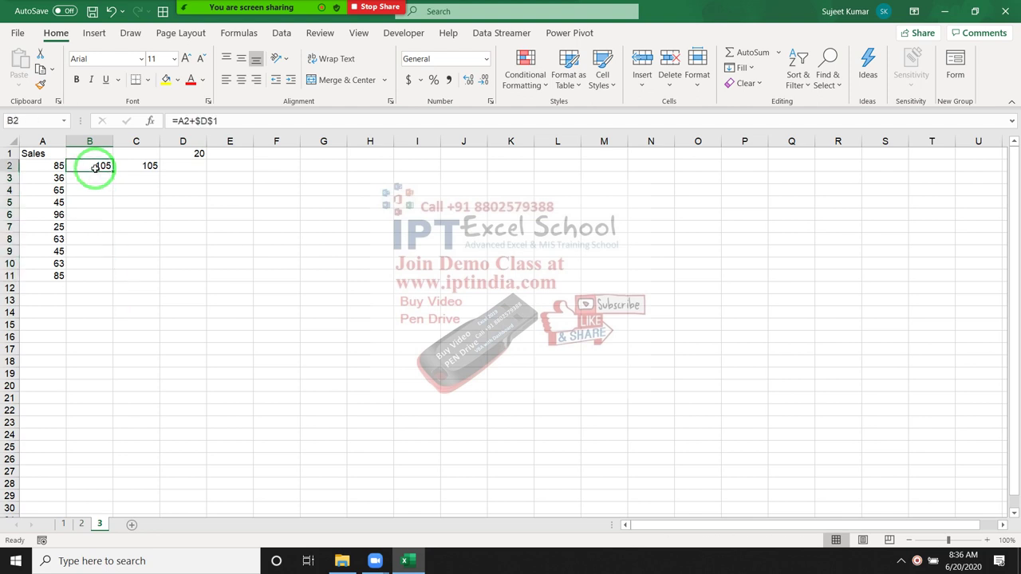
type("=")
key("Left")
type("+")
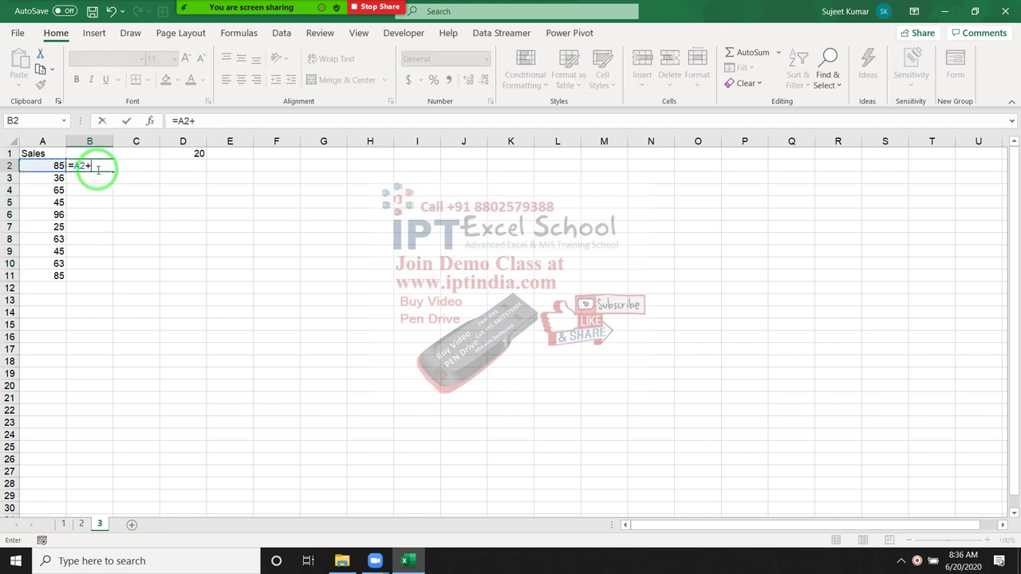
left_click(191, 156)
key("Return")
left_click(189, 152)
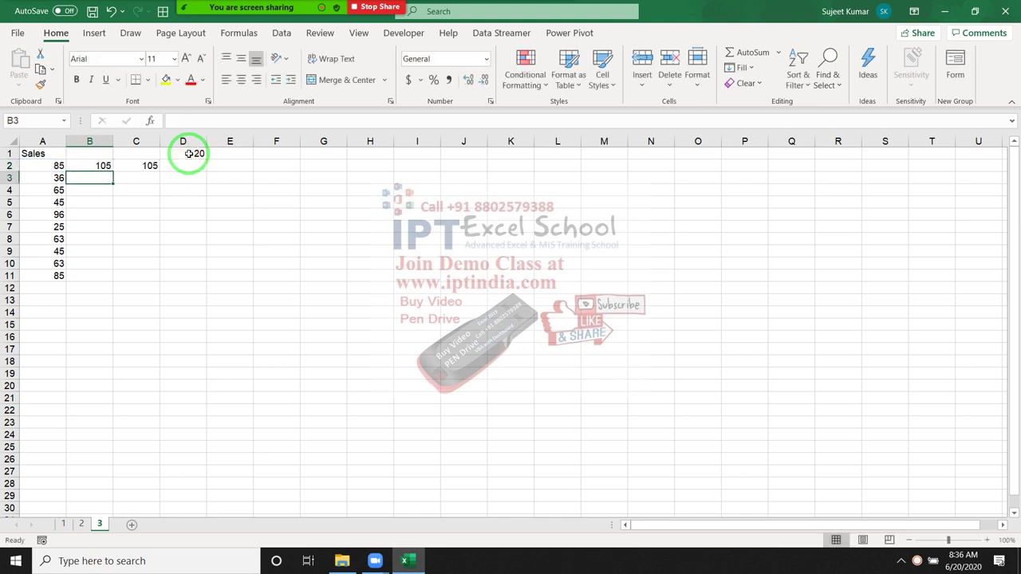
Step: Fill B2 down into B3 and show its shifted formula =A3+D2 returning 36
left_click(102, 165)
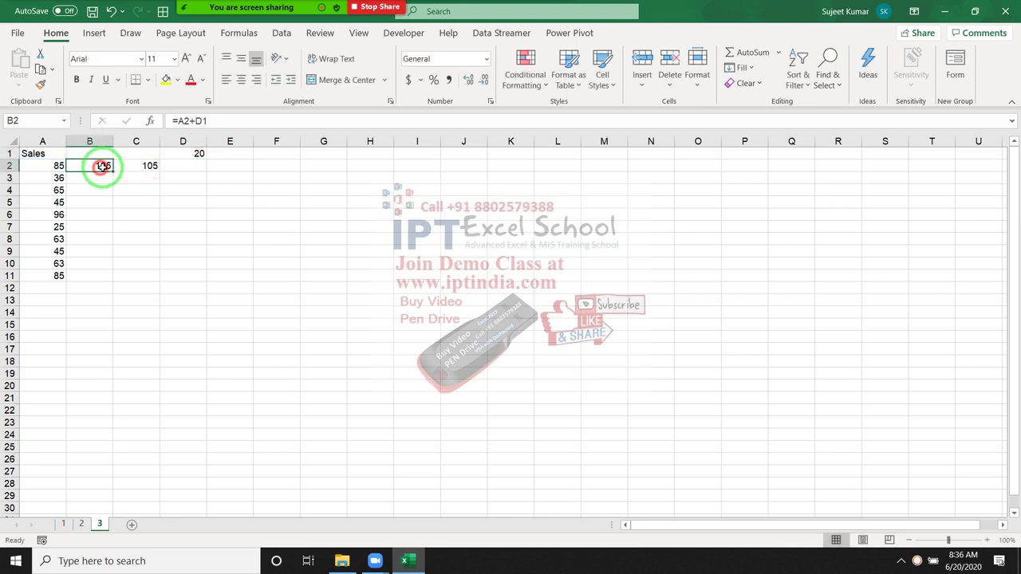
left_click_drag(112, 172, 106, 182)
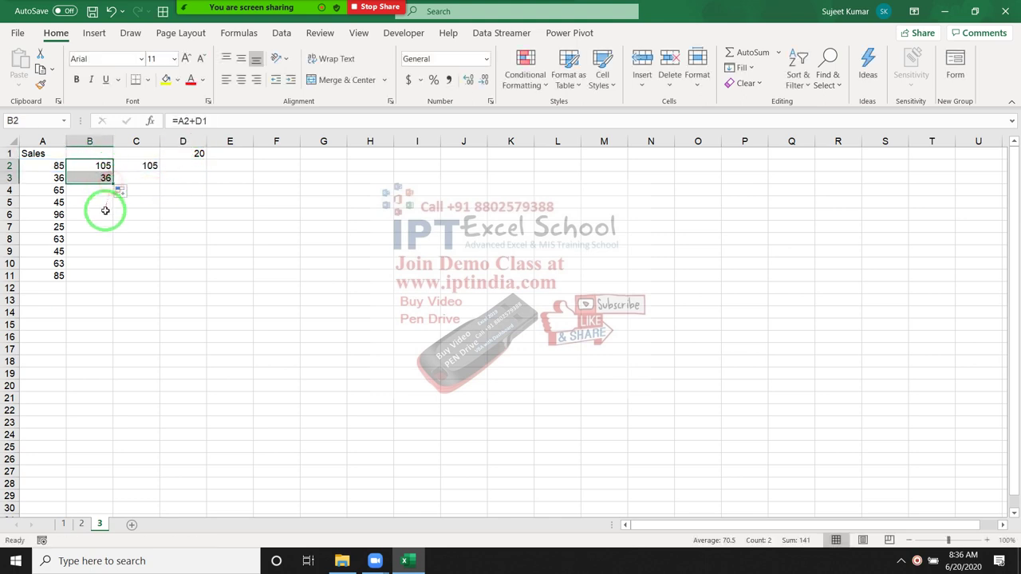
left_click(102, 177)
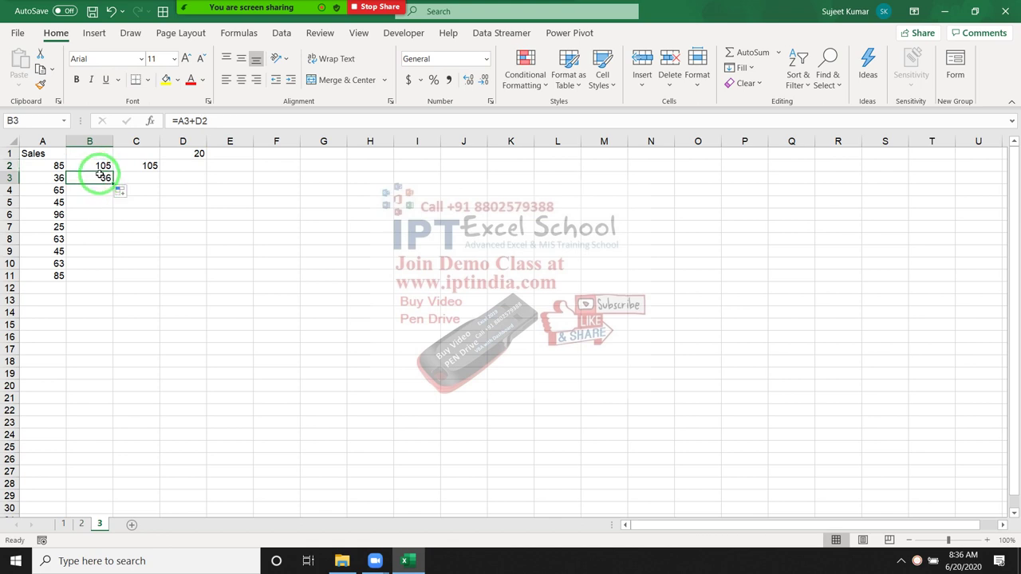
double_click(101, 177)
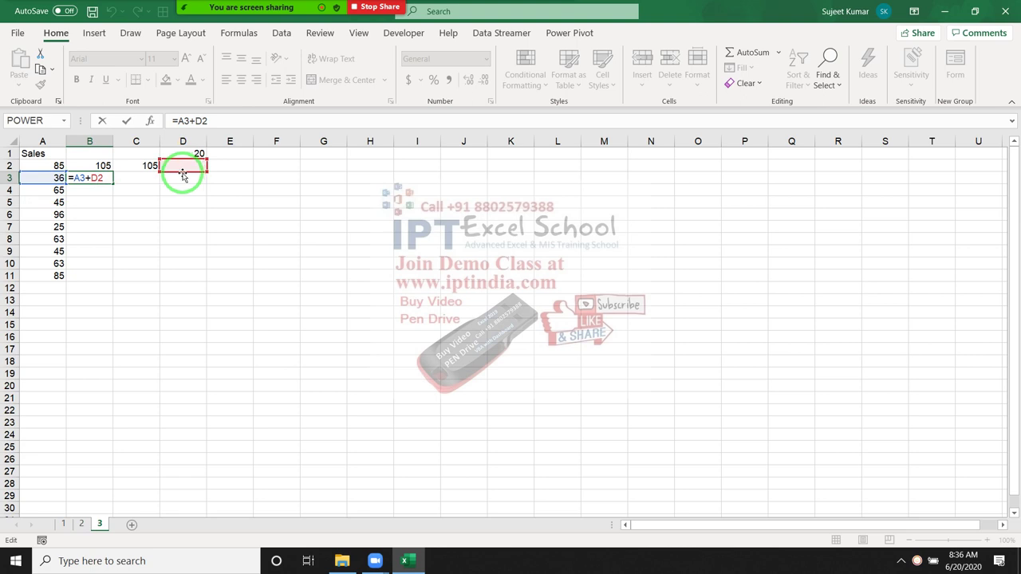
left_click(101, 166)
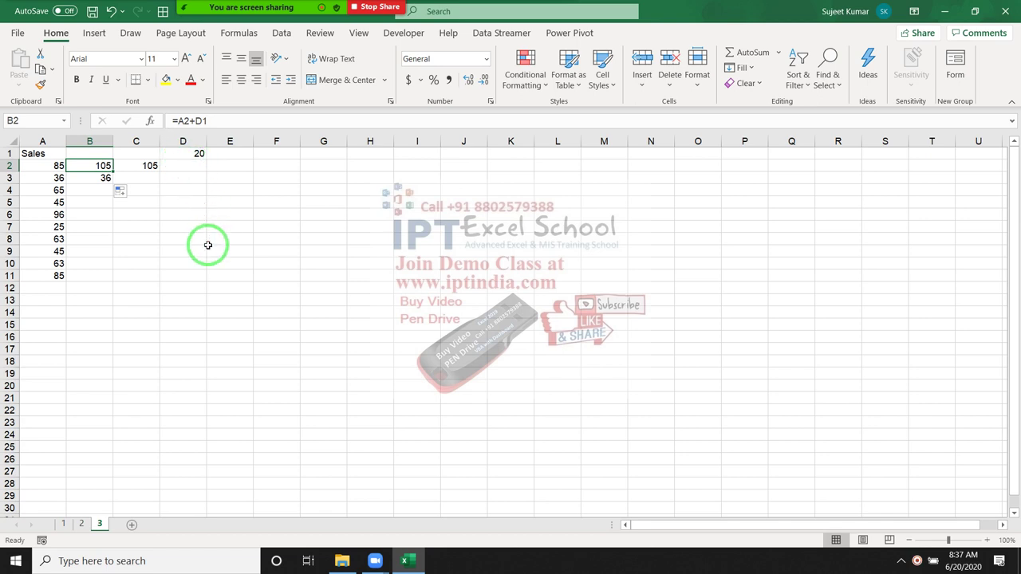
Step: Make D7 reference B3 with the formula =B3
left_click(194, 232)
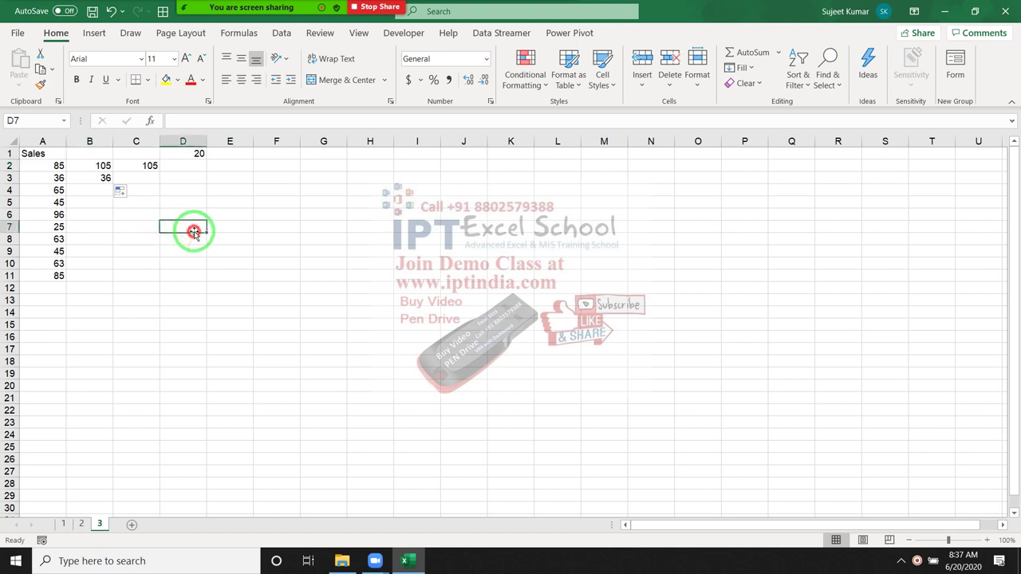
type("=")
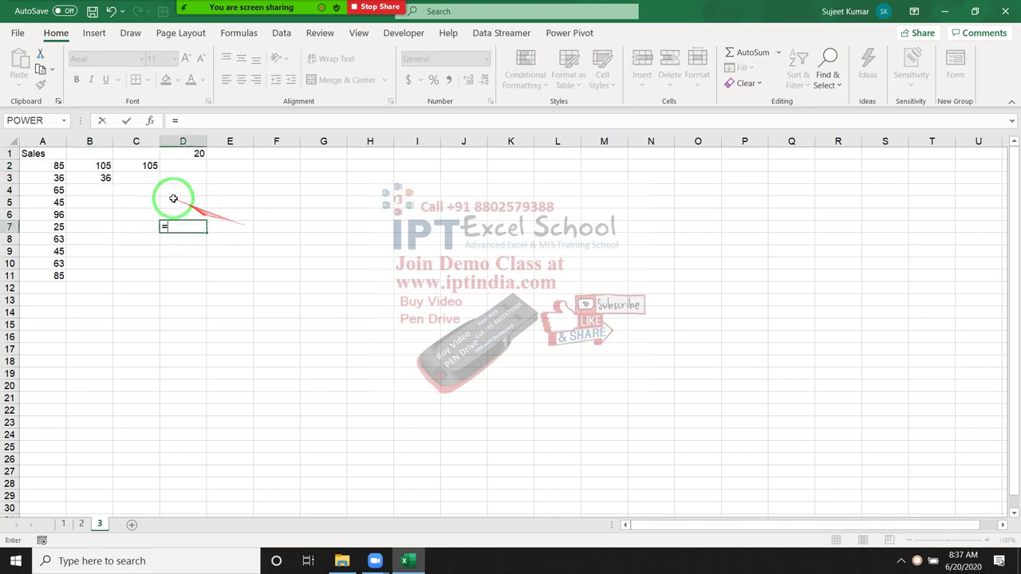
left_click(102, 178)
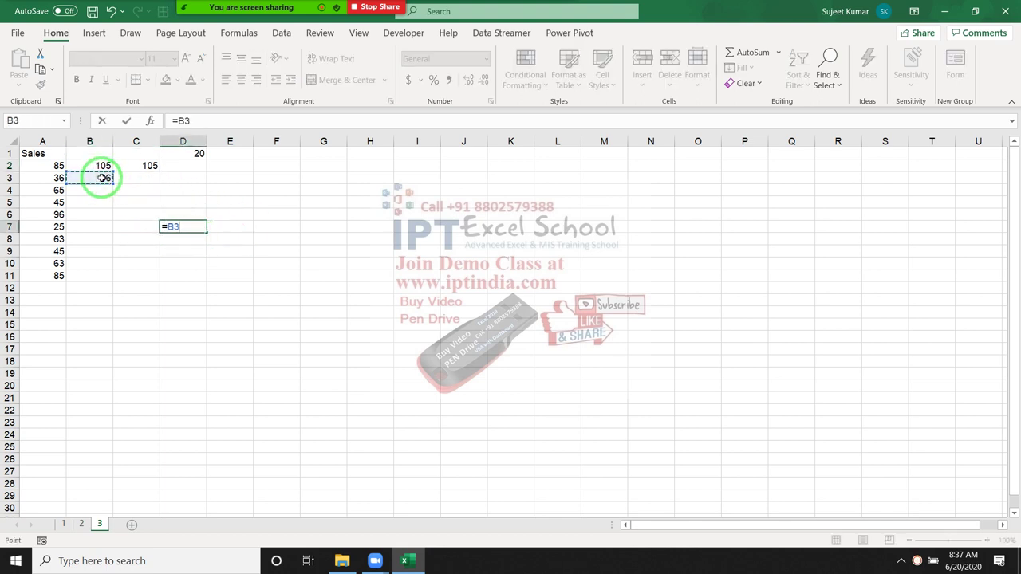
key("Return")
Step: Make D8 reference B13 on sheet 2 as ='2'!B13, then return to sheet 2
type("=")
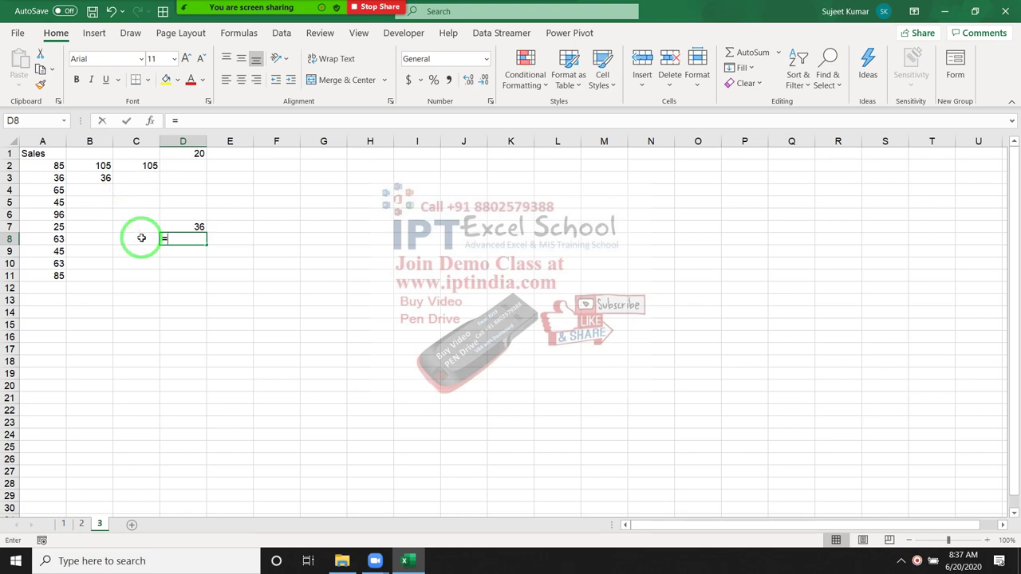
left_click(83, 523)
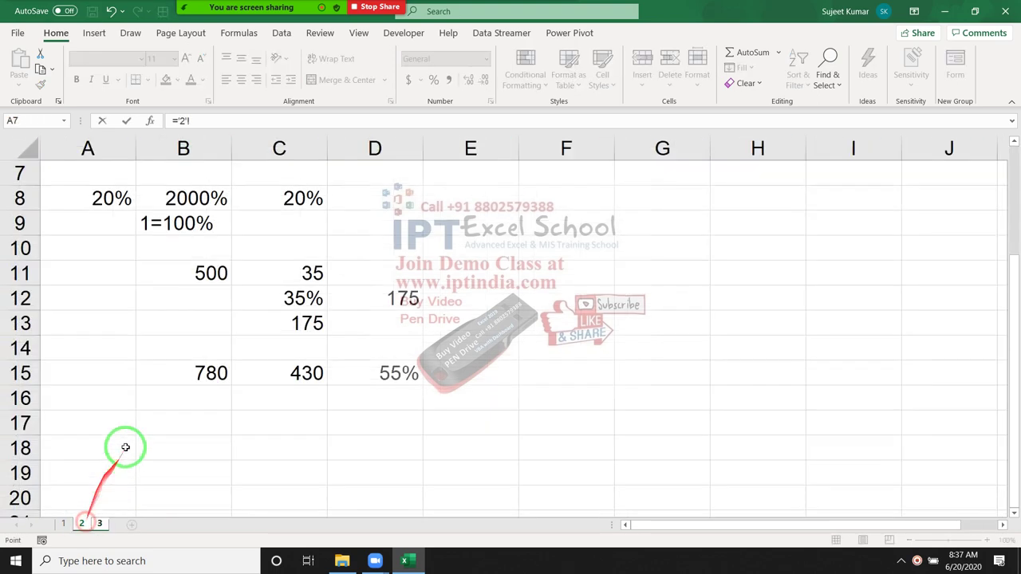
left_click(160, 312)
key("Return")
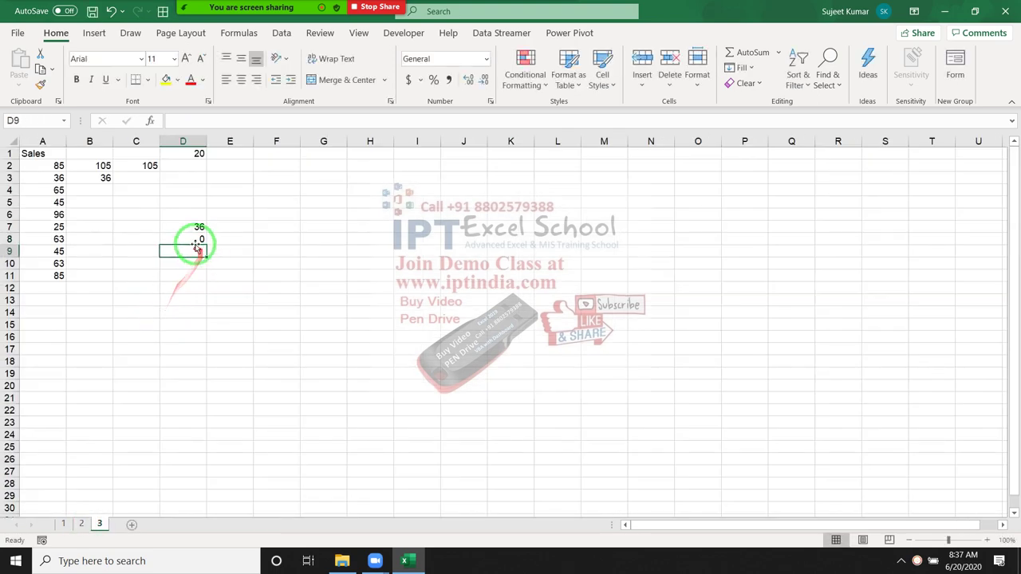
left_click(191, 239)
double_click(171, 241)
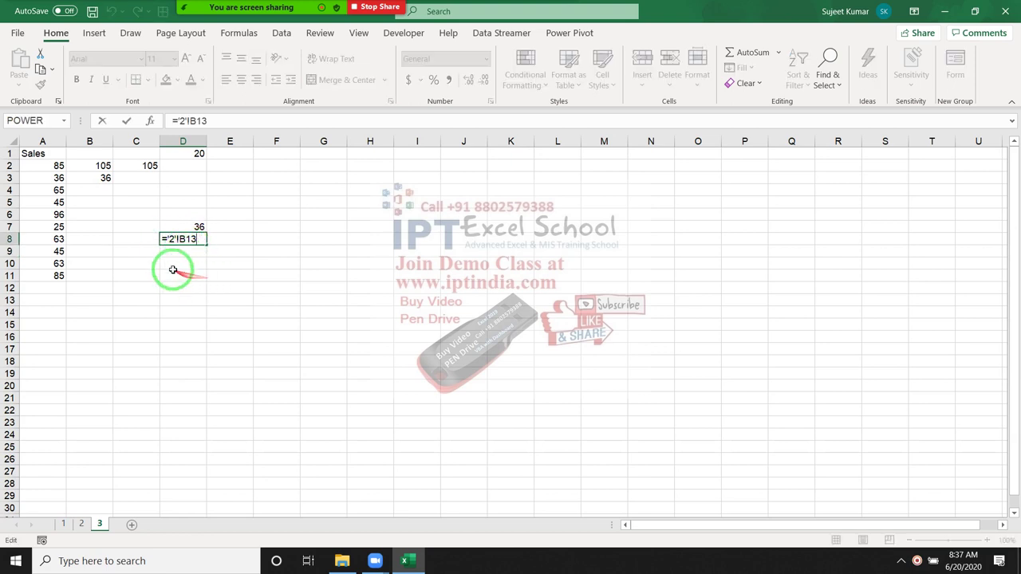
key("ctrl+Return")
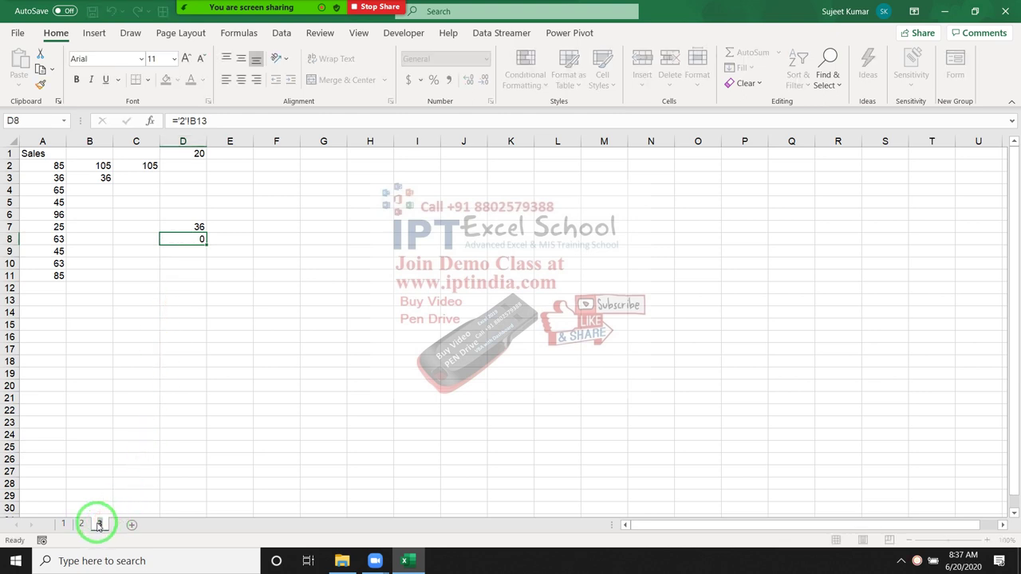
left_click(84, 523)
type("S")
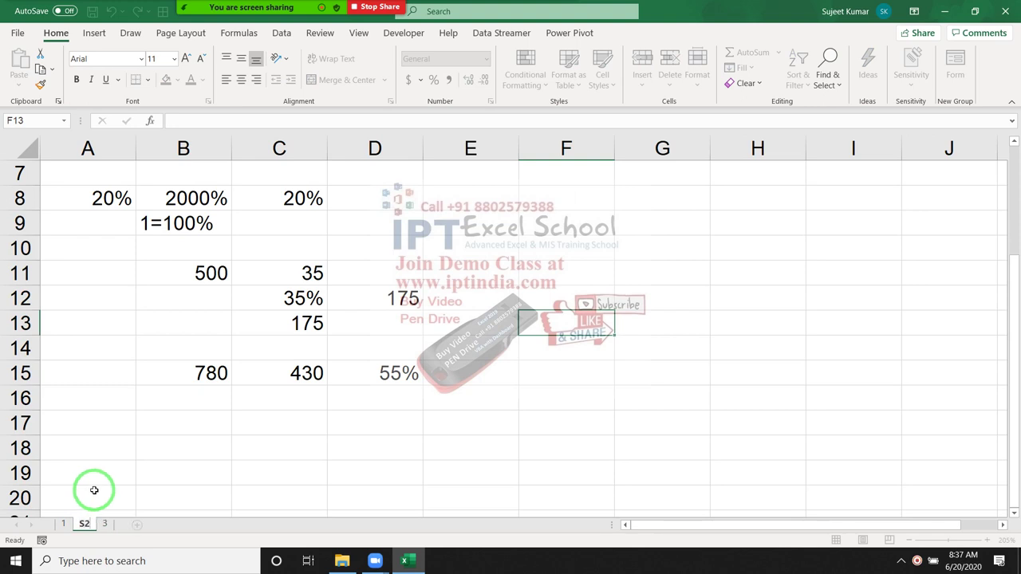
Step: Check on sheet 3 that D8 now reads ='S2'!B13
left_click(104, 524)
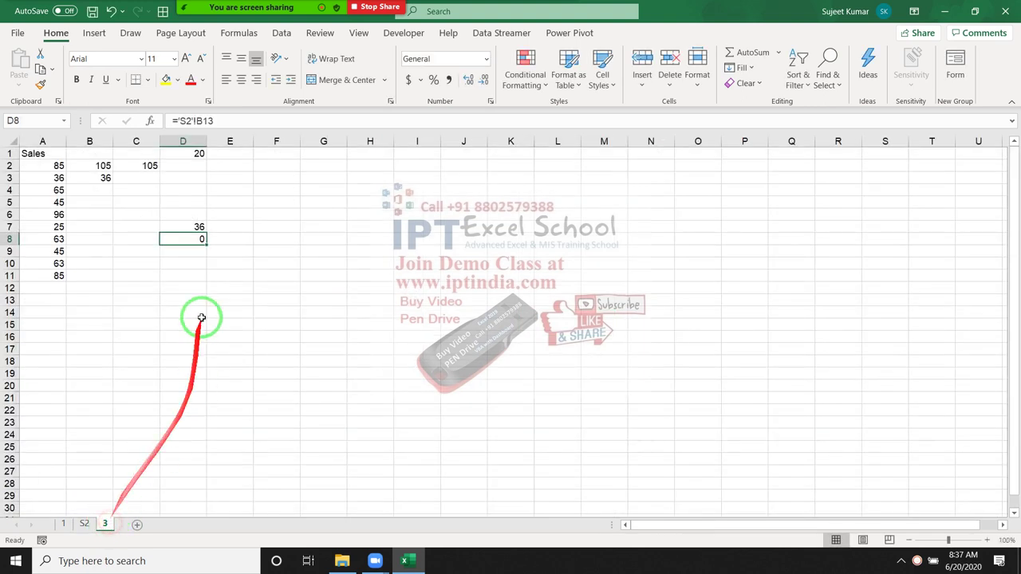
left_click(189, 240)
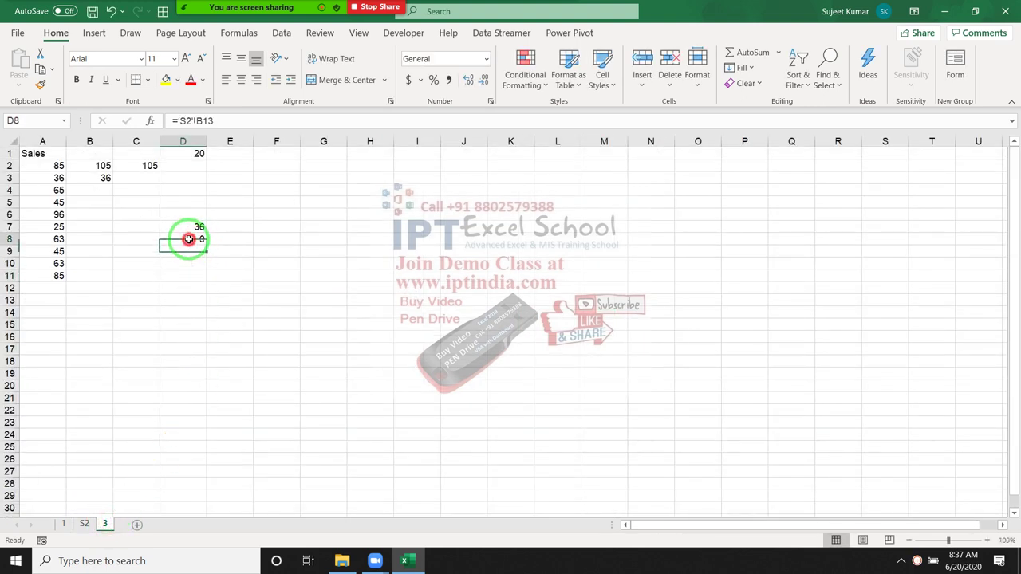
double_click(189, 239)
key("Return")
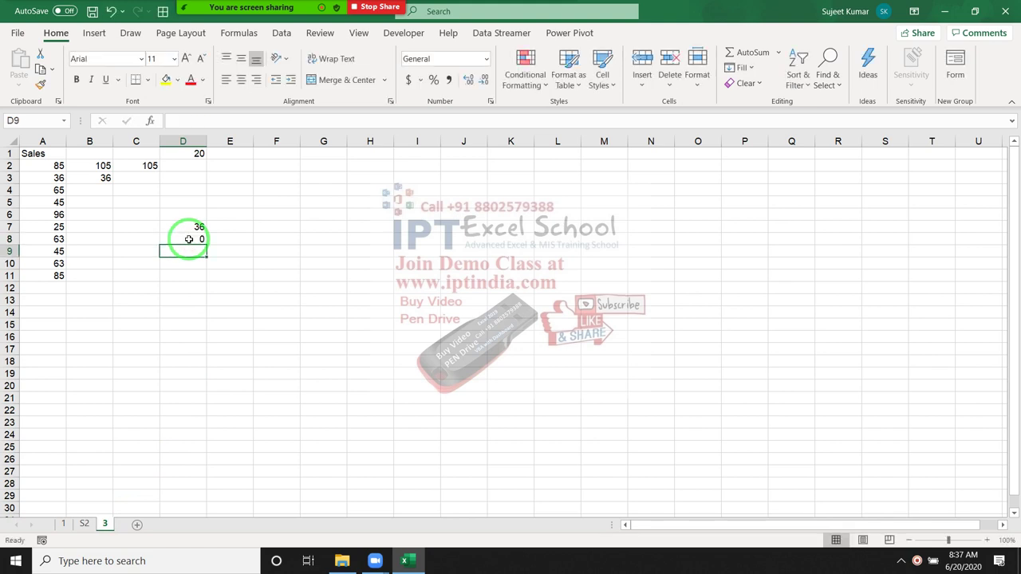
double_click(186, 239)
key("Escape")
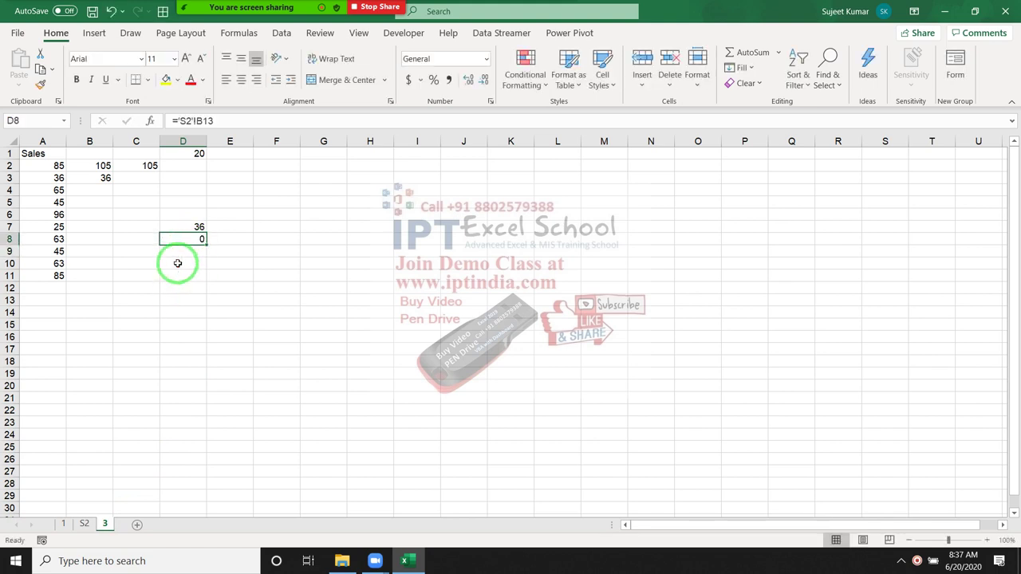
Step: Enter a D10 formula referencing A15 on sheet S2
left_click(179, 264)
type("=")
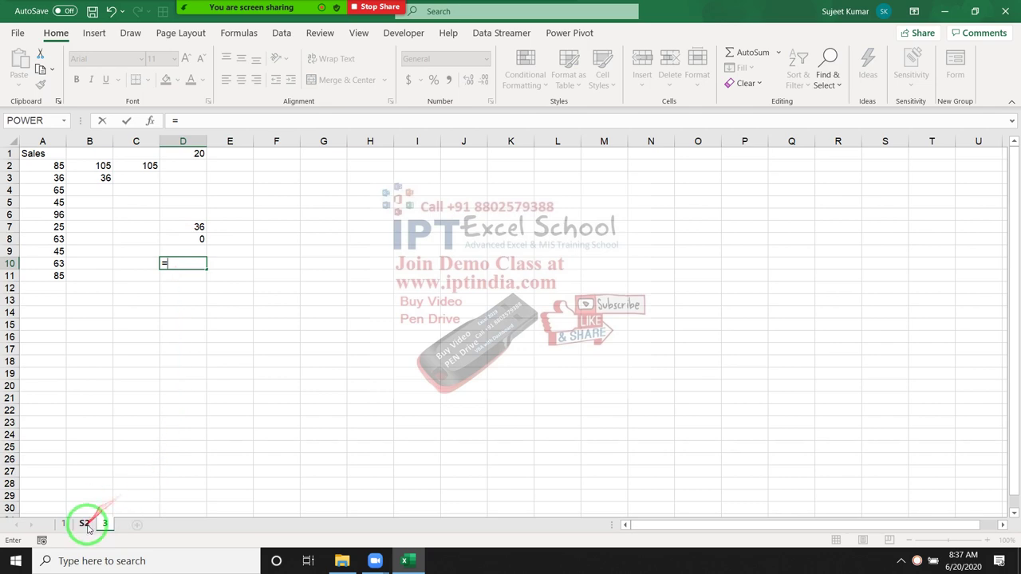
left_click(84, 523)
left_click(114, 364)
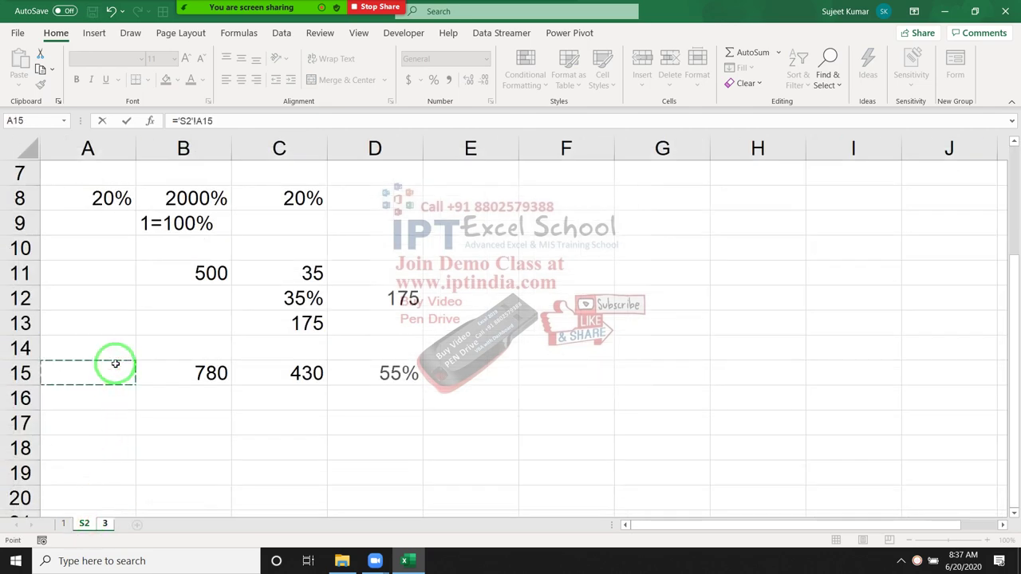
key("Return")
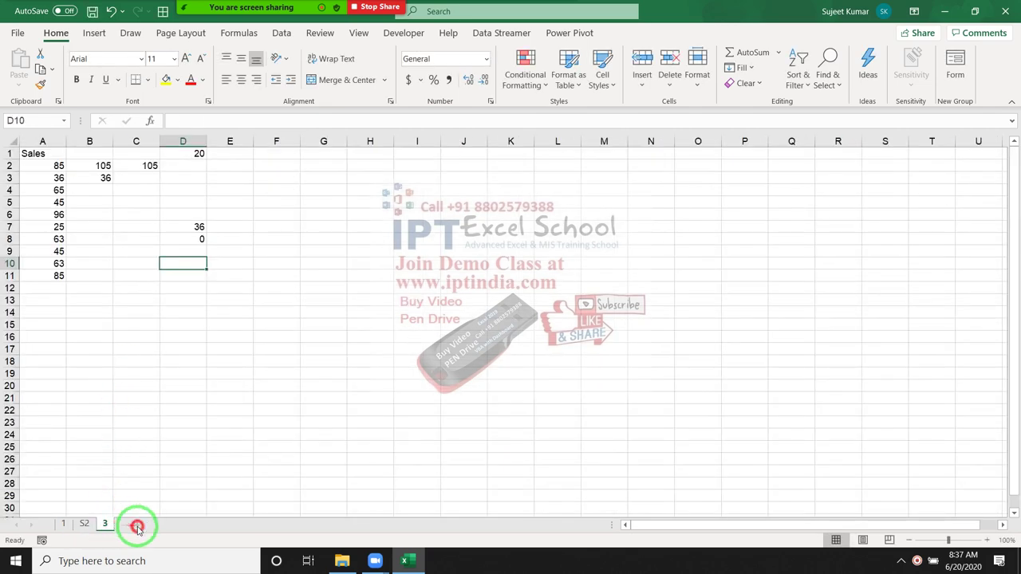
Step: Add a new Sheet4 and make D10 on sheet 3 reference Sheet4!C27
left_click(140, 525)
left_click(166, 365)
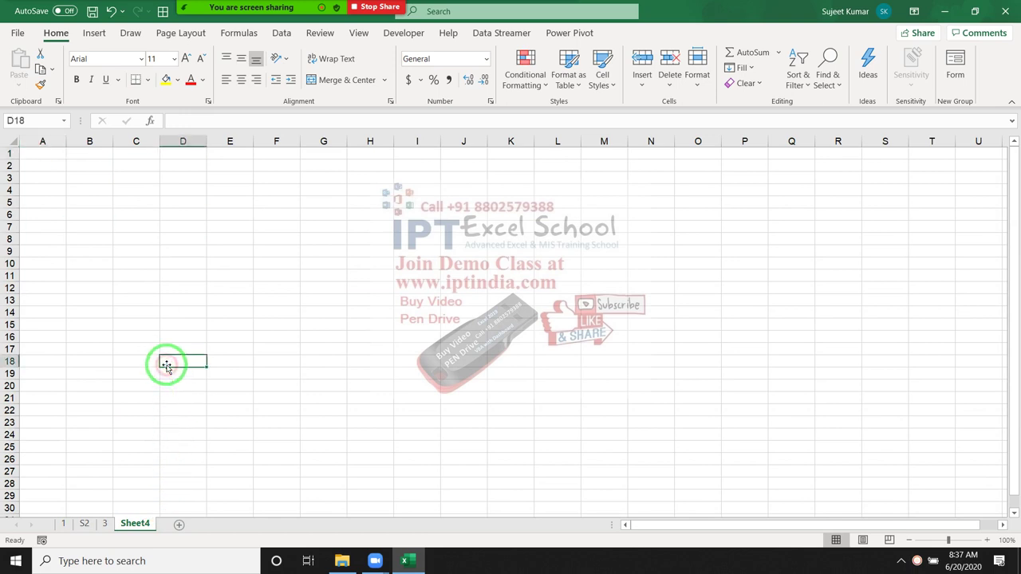
left_click(104, 524)
type("=")
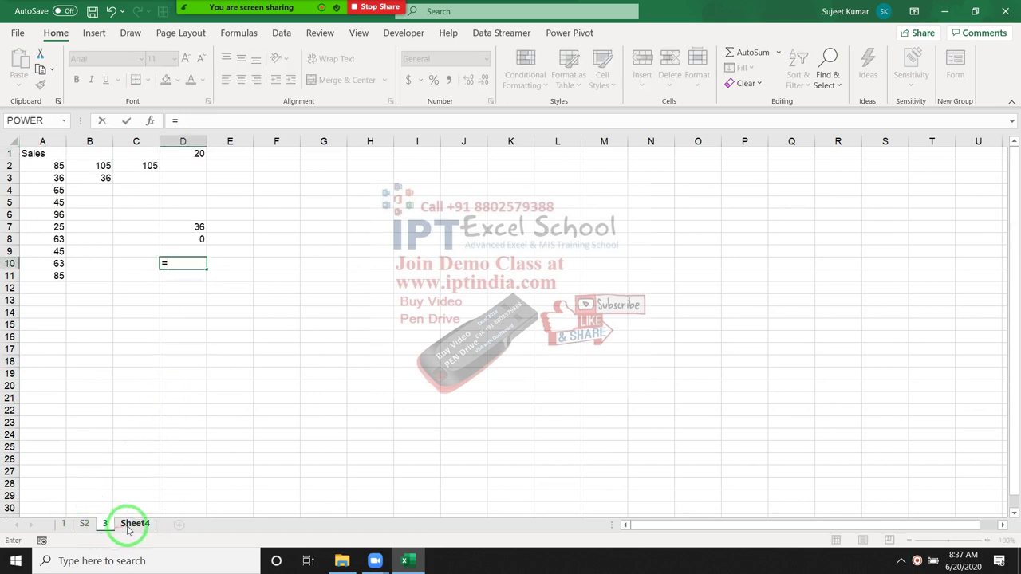
left_click(135, 524)
left_click(154, 470)
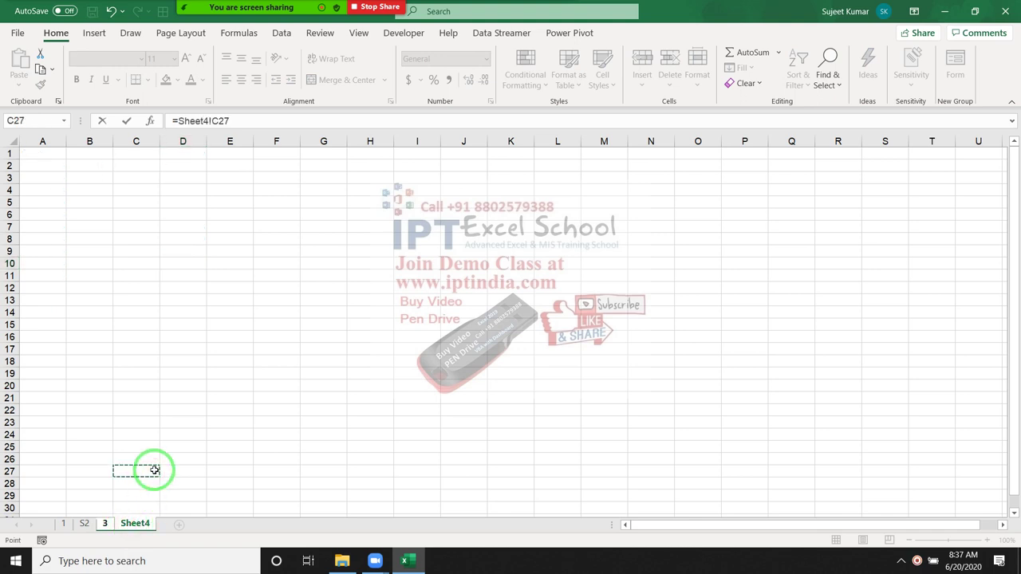
key("Return")
Step: Display D10's =Sheet4!C27 formula, highlighting the reference, then select D8
double_click(184, 263)
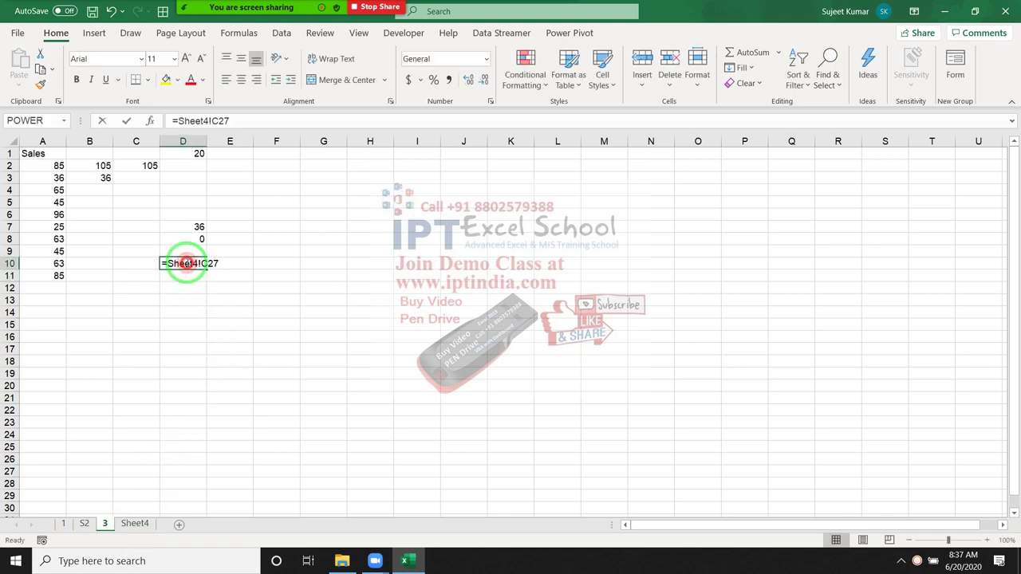
left_click_drag(177, 121, 231, 121)
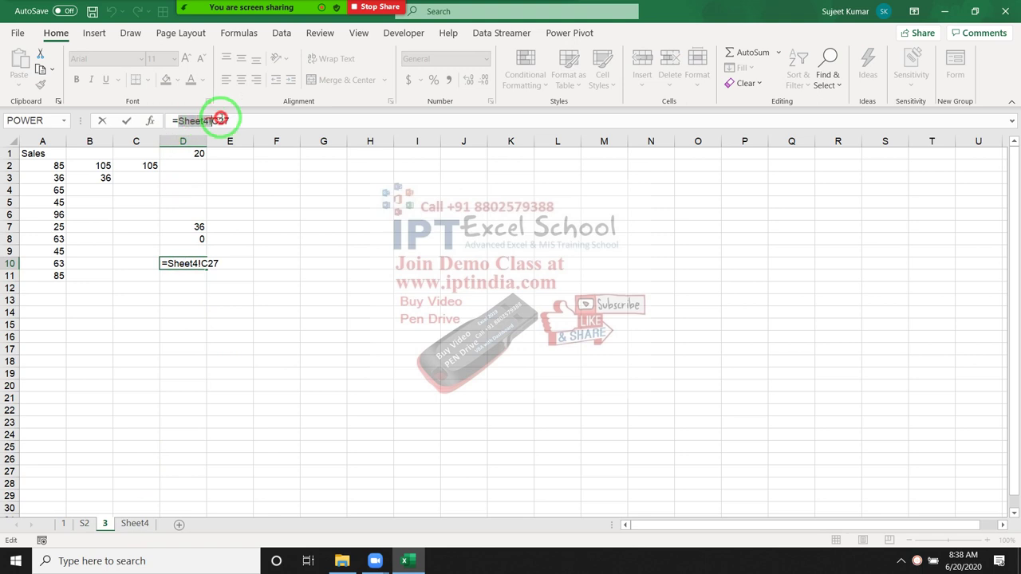
key("Escape")
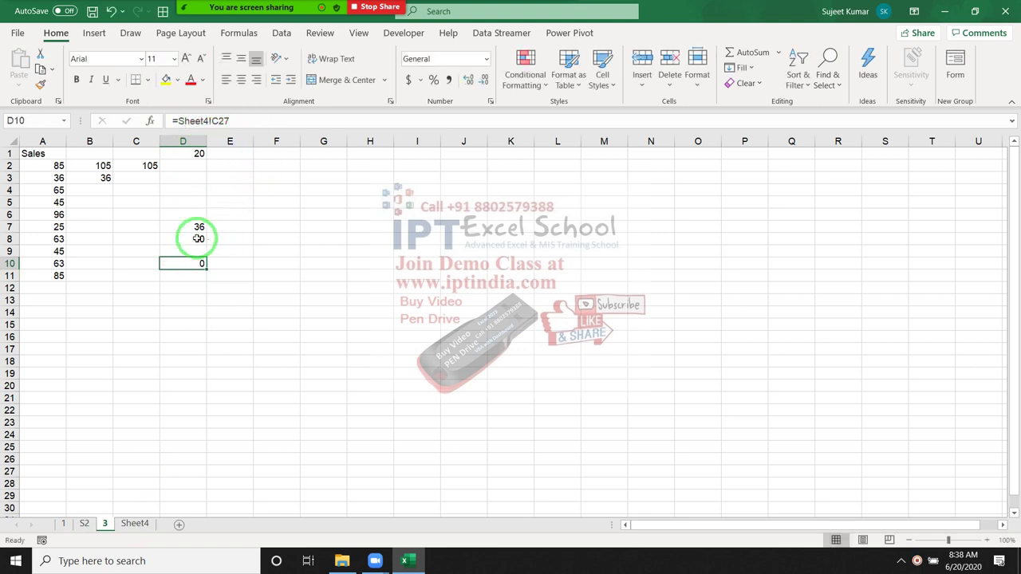
left_click(193, 239)
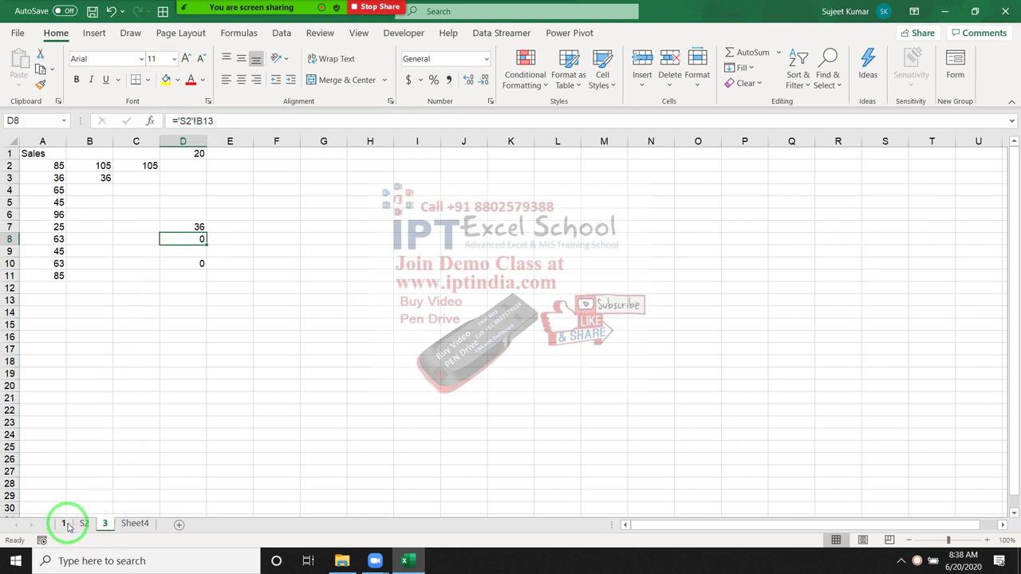
Step: Rename S2 to Data, then Data1, checking sheet 3's D8 reference after each
left_click(83, 526)
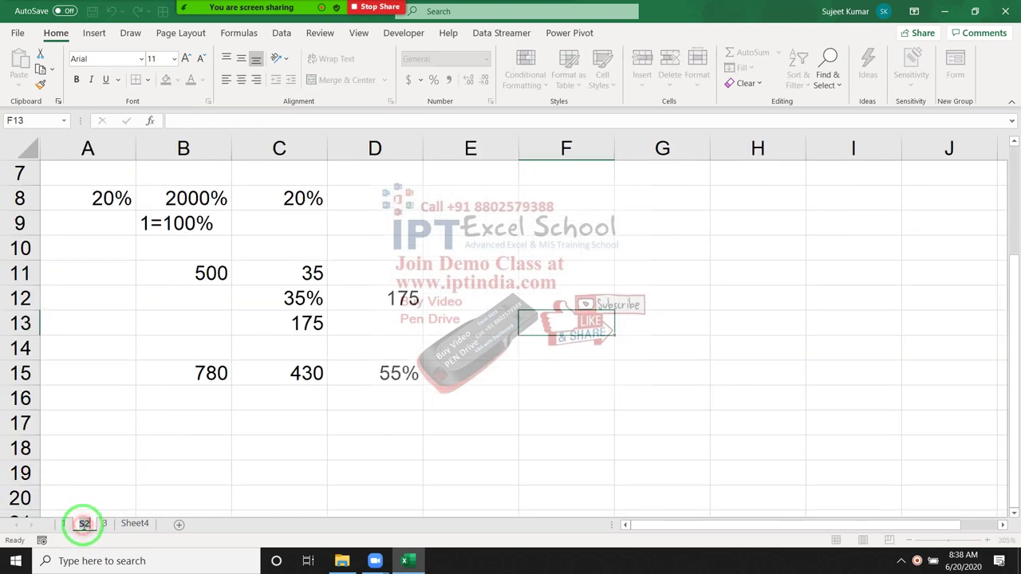
left_click(133, 527, "ctrl")
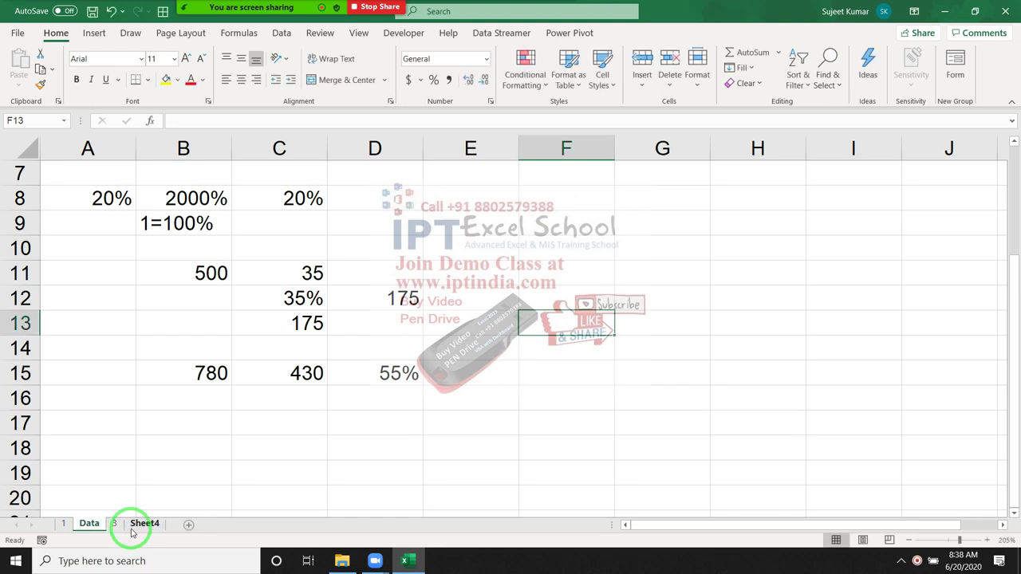
left_click(119, 523)
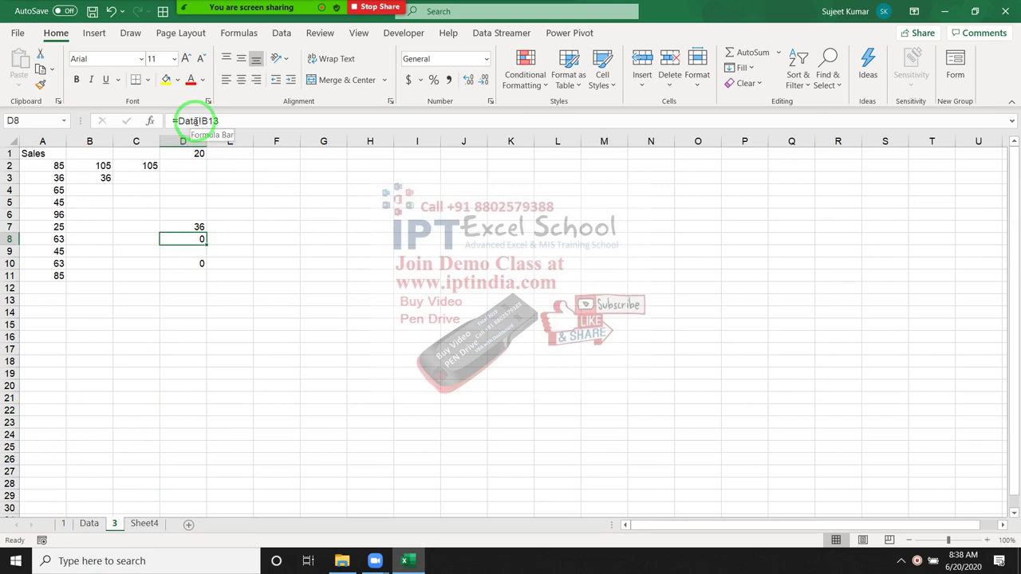
left_click(92, 523)
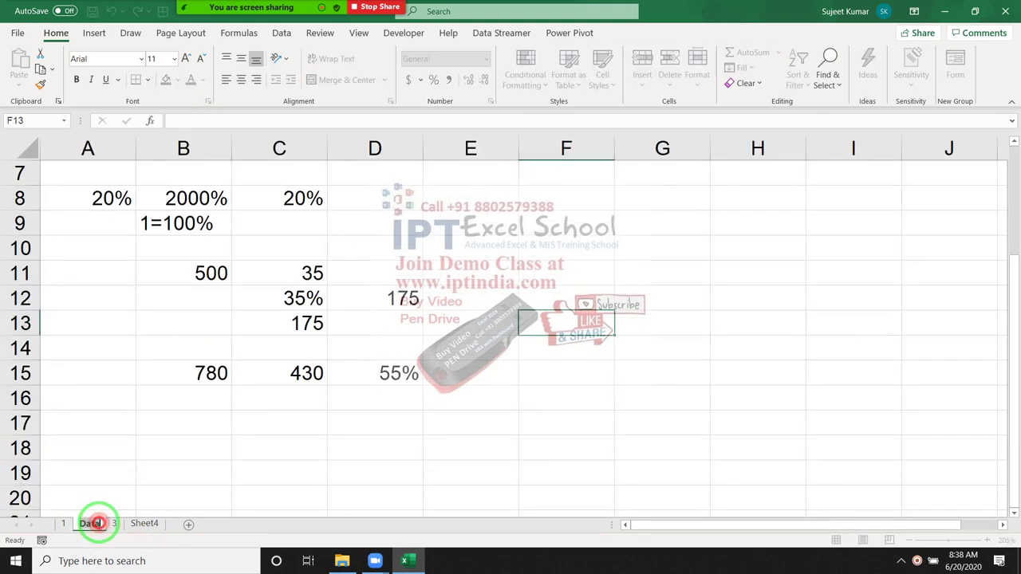
left_click(126, 526, "ctrl")
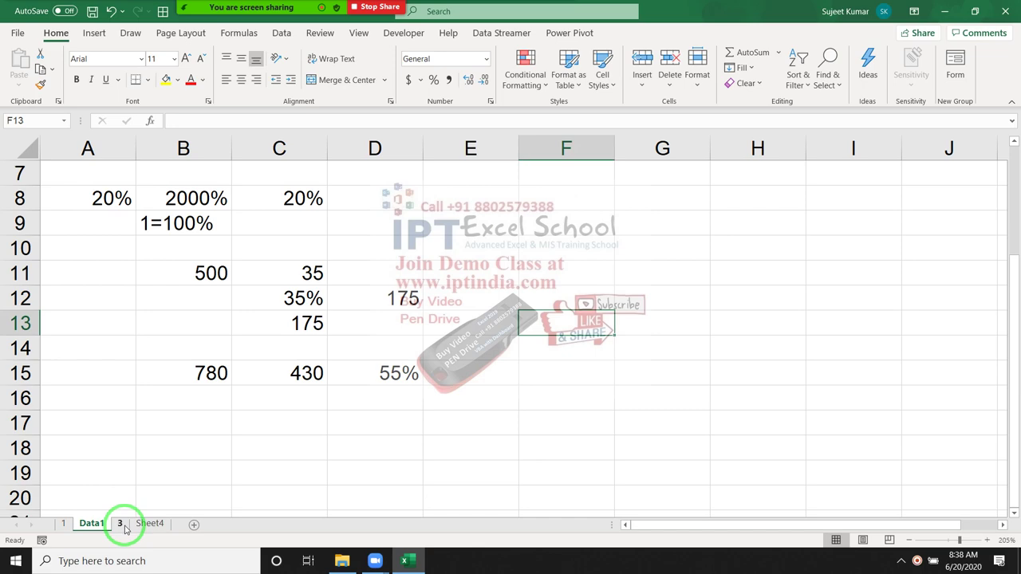
left_click(121, 524)
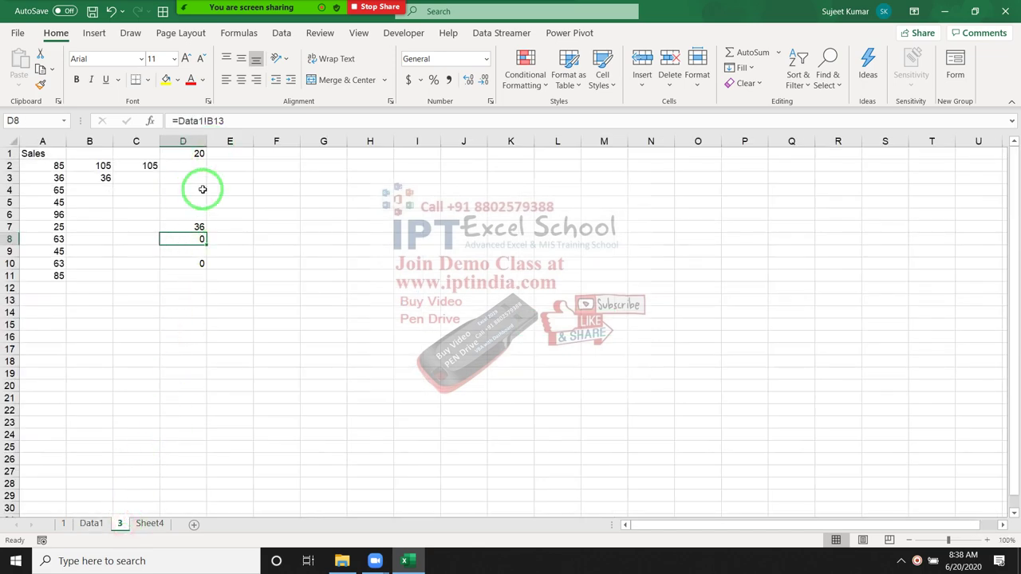
Step: Rename the sheet to D1, DD1, then DDD1, checking D8's updated reference each time
left_click(92, 524)
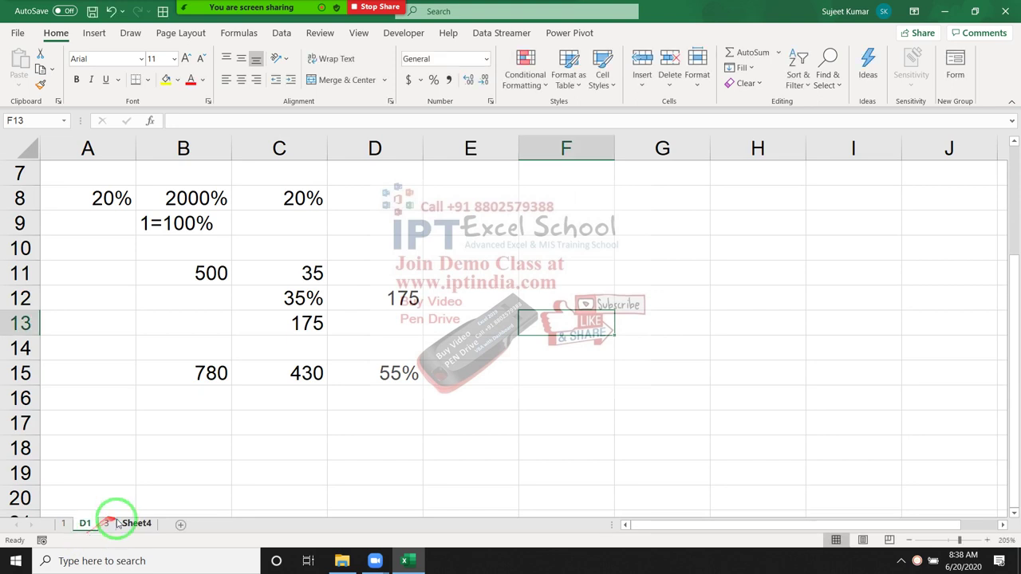
left_click(106, 524)
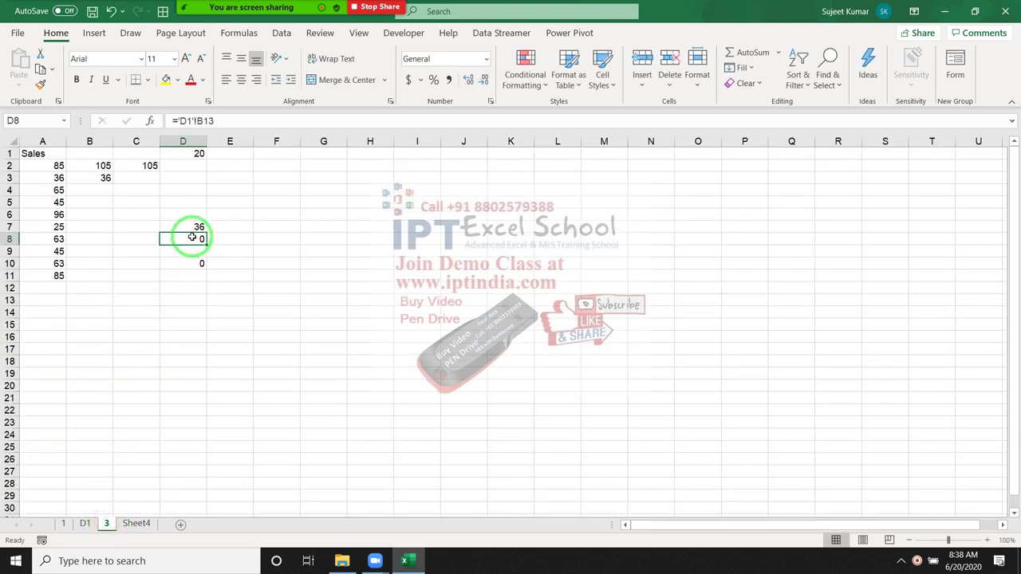
left_click(85, 523)
type("D")
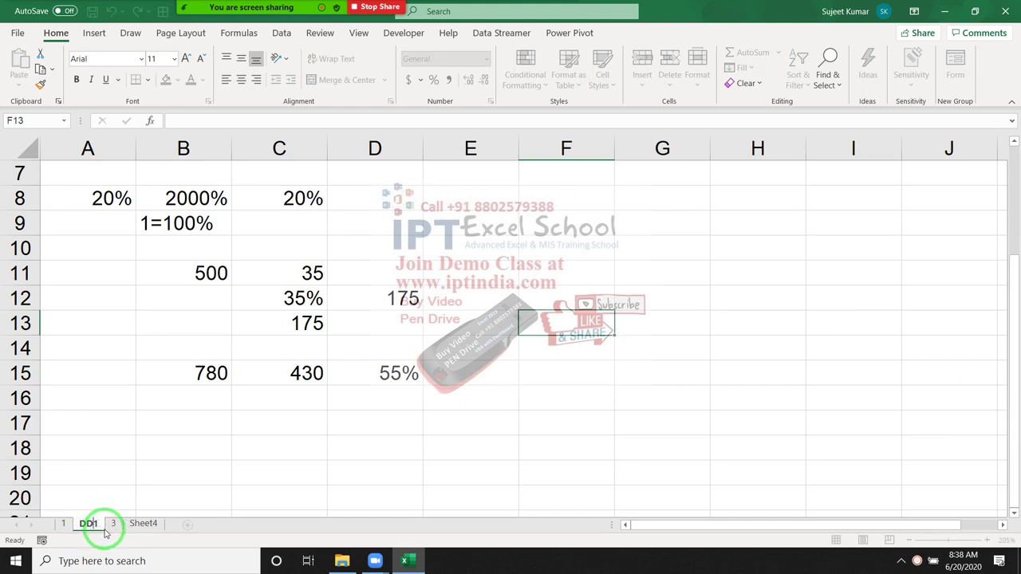
left_click(114, 525)
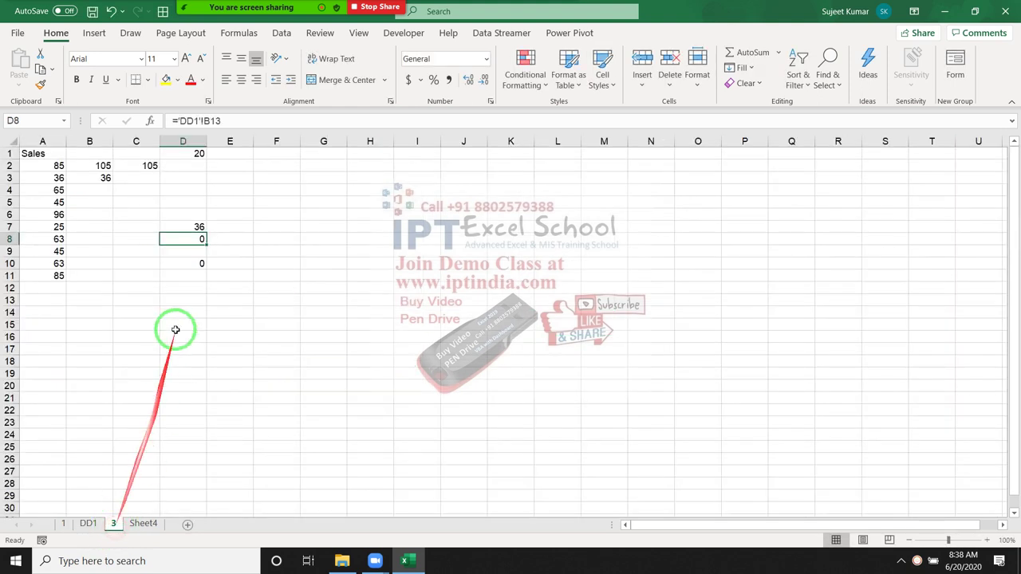
left_click(86, 524)
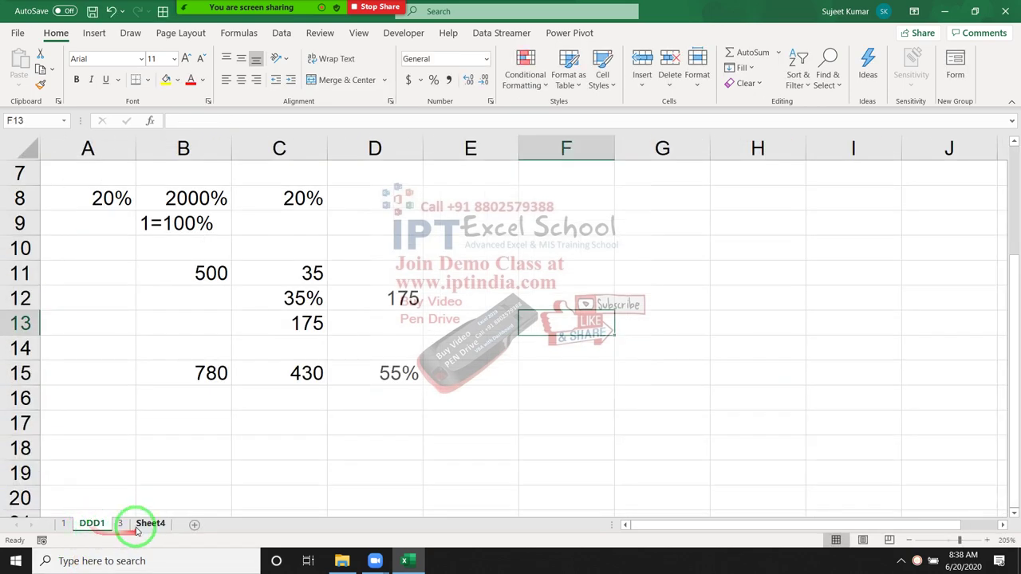
left_click(121, 523)
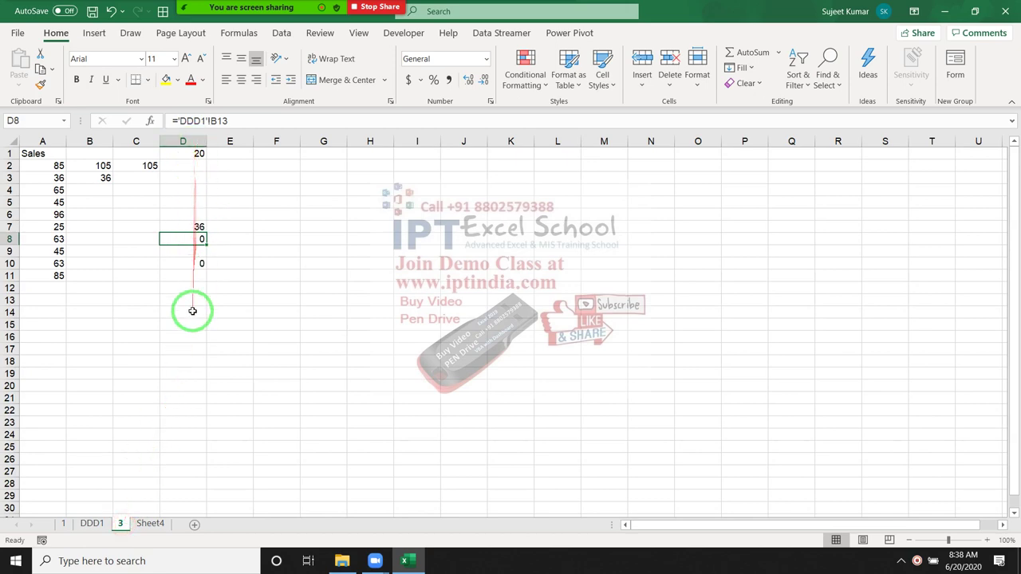
left_click(192, 311)
left_click(198, 239)
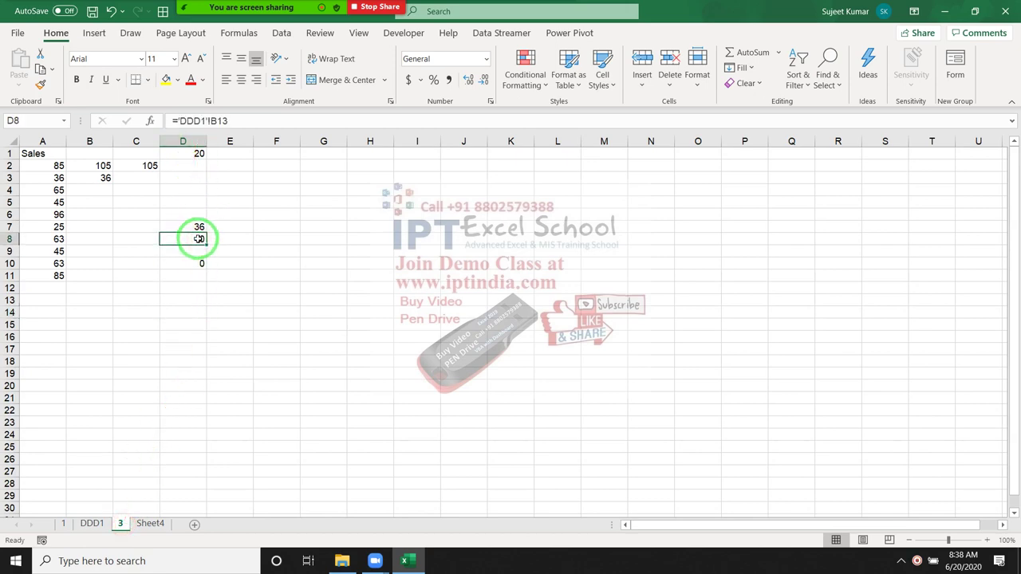
Step: Rename DDD1 to DDDD1 so D8 reads =DDDD1!B13
left_click(92, 524)
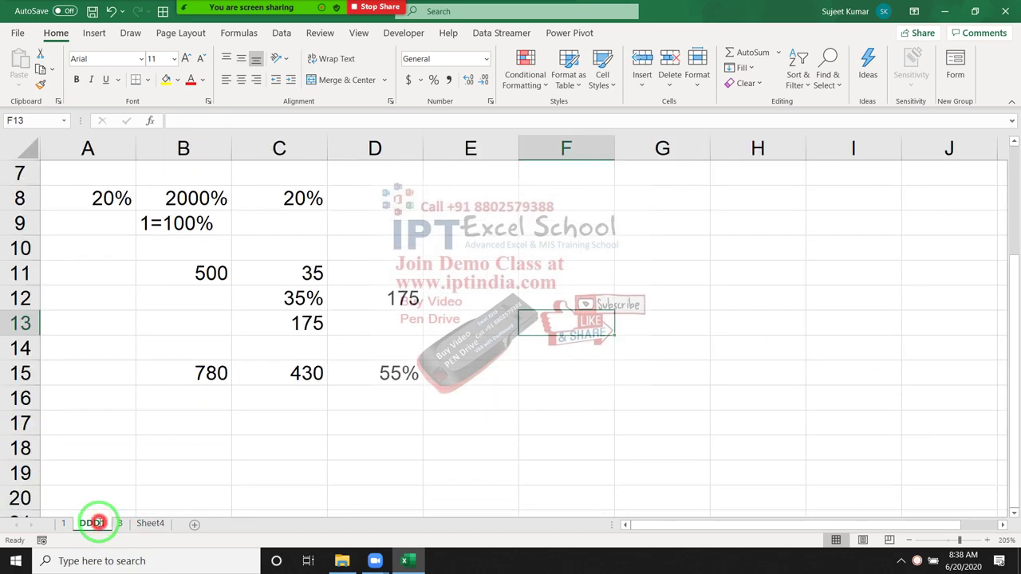
double_click(93, 524)
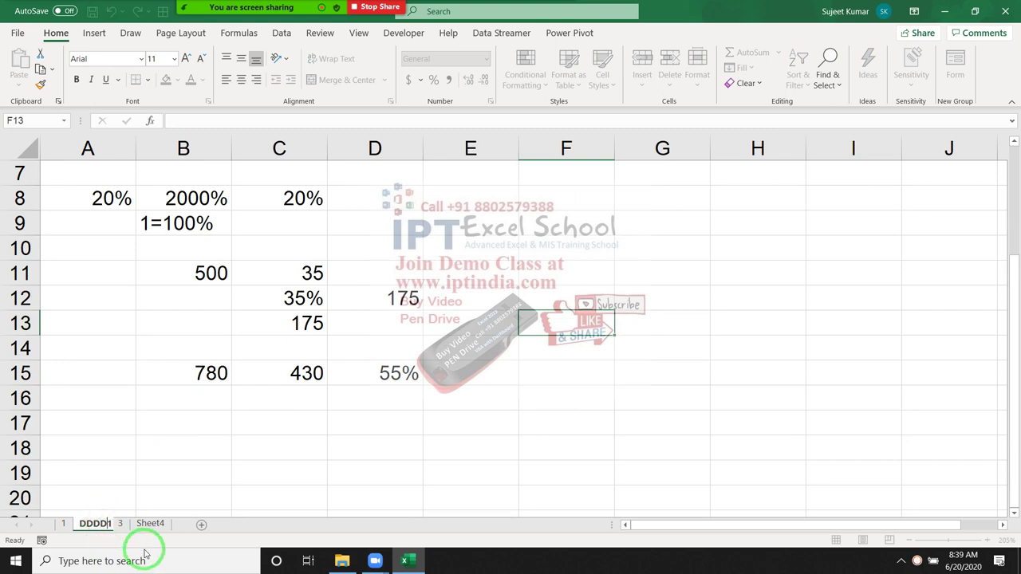
key("Return")
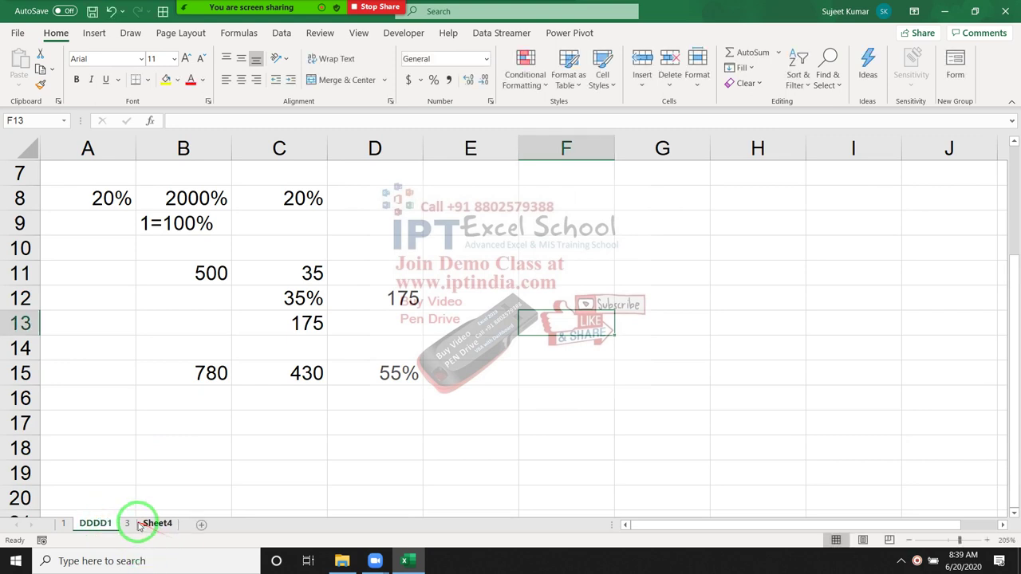
left_click(129, 524)
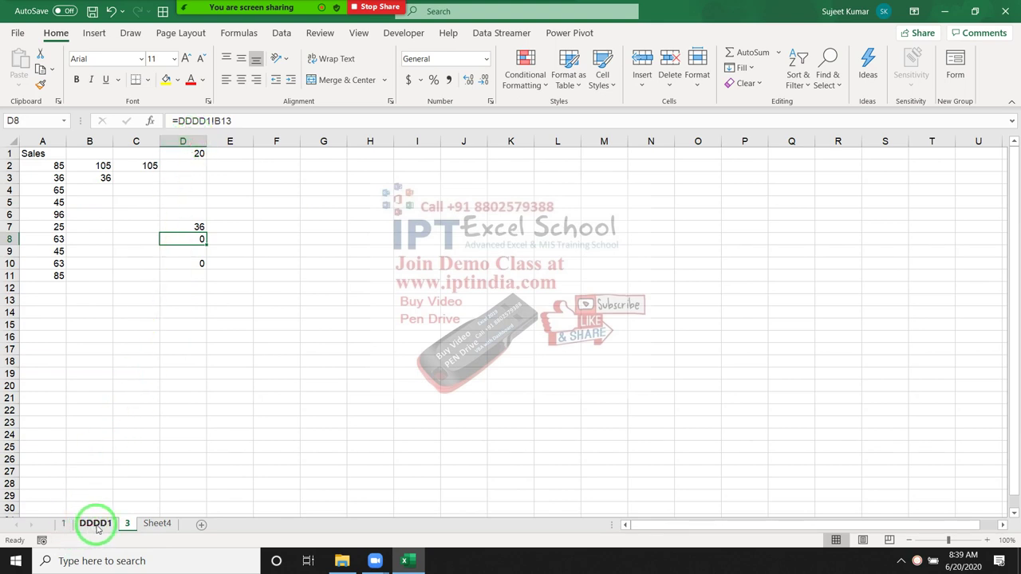
Step: Jump along row 2 to the last column and back to column A
left_click(375, 163)
key("ctrl+Right")
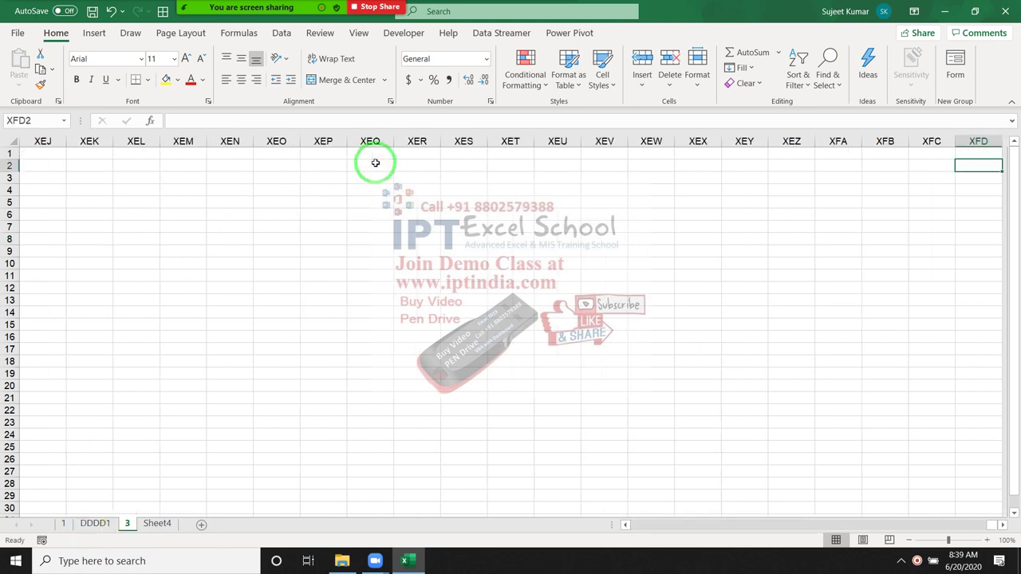
key("ctrl+Left")
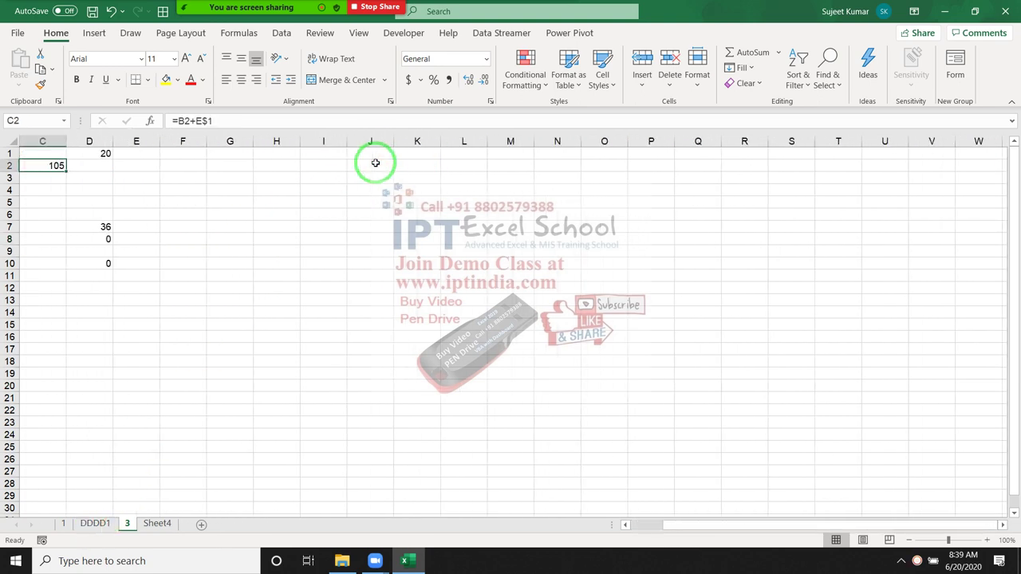
key("ctrl+Left")
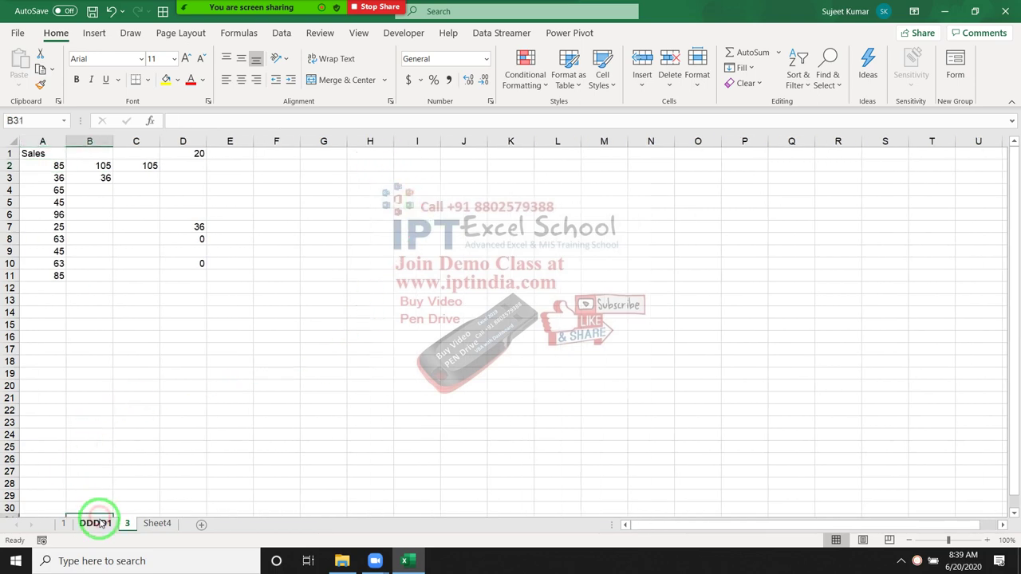
Step: Rename DDDD1 to RAJ1 and confirm D8 now reads ='RAJ1'!B13
left_click(99, 523)
type("RAJ1")
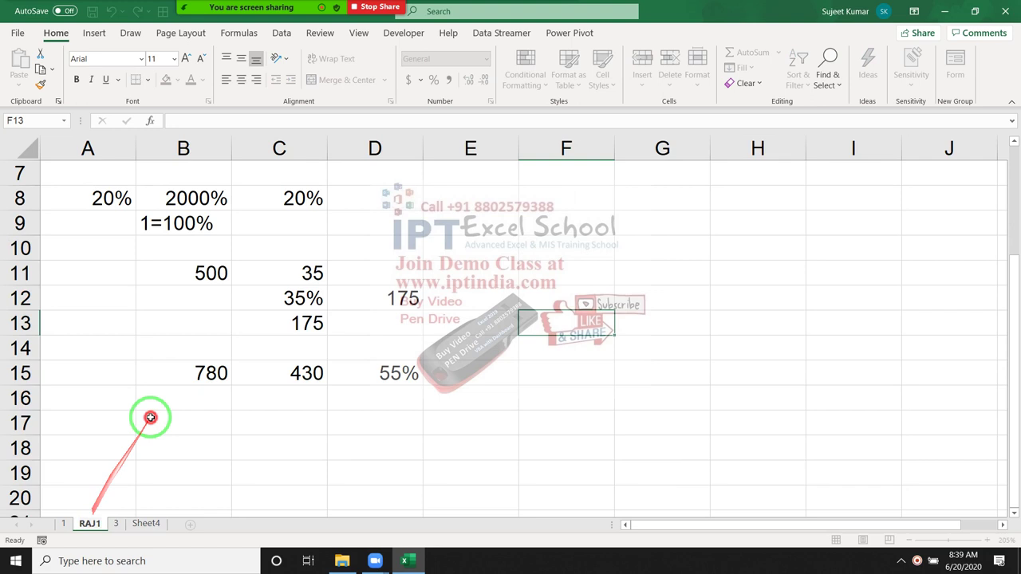
left_click(155, 419)
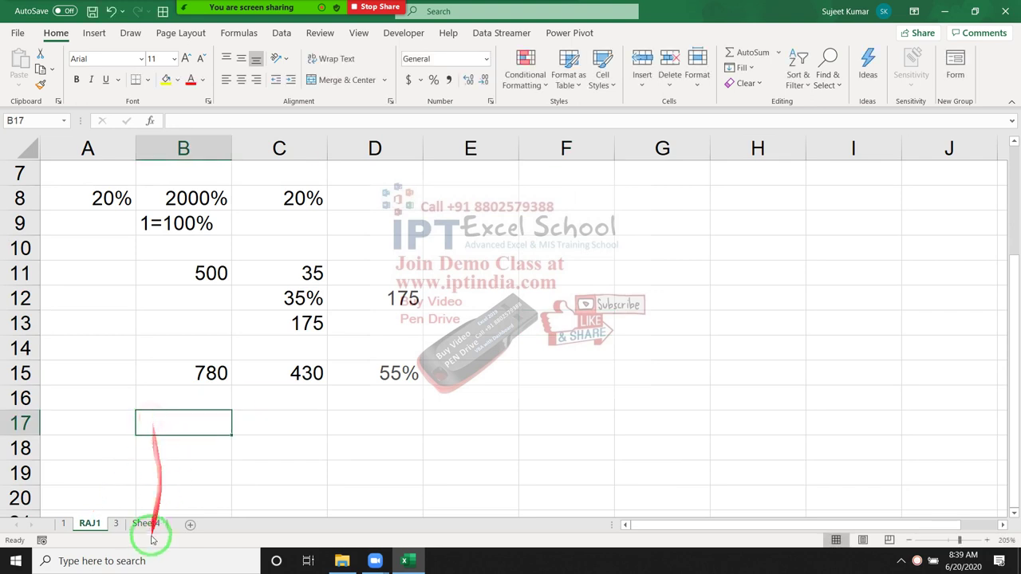
left_click(116, 523)
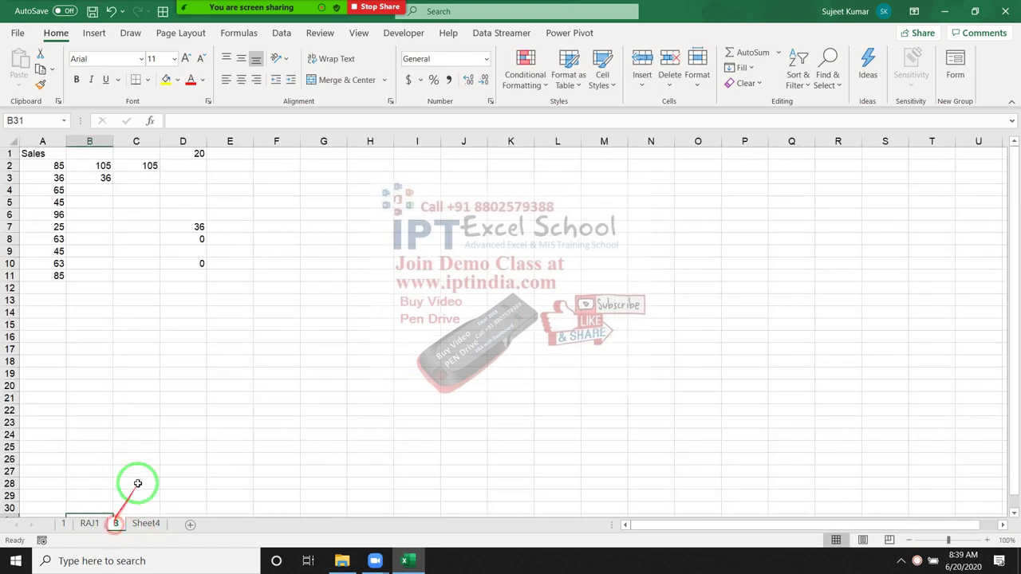
left_click(197, 252)
left_click(191, 238)
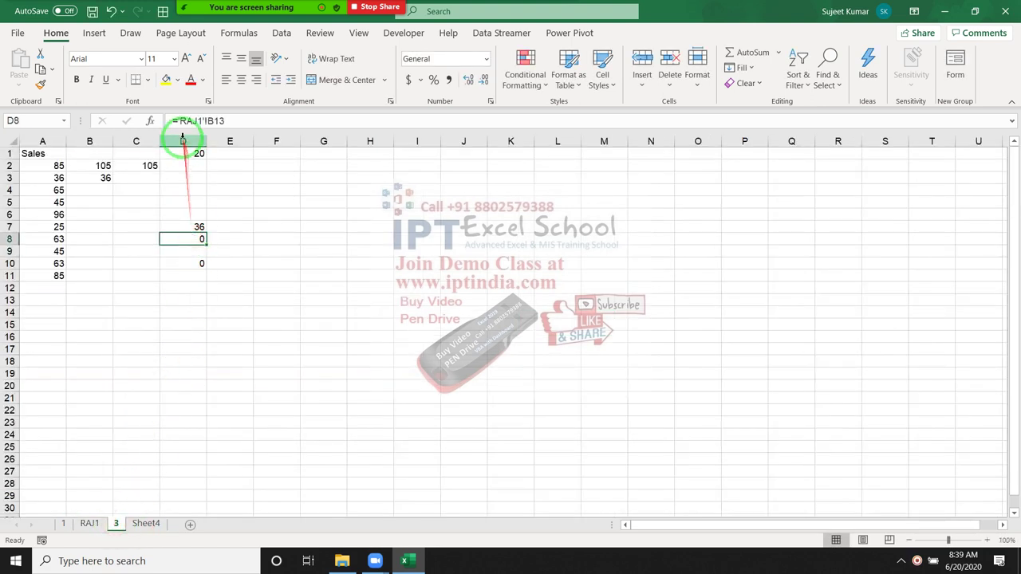
double_click(193, 238)
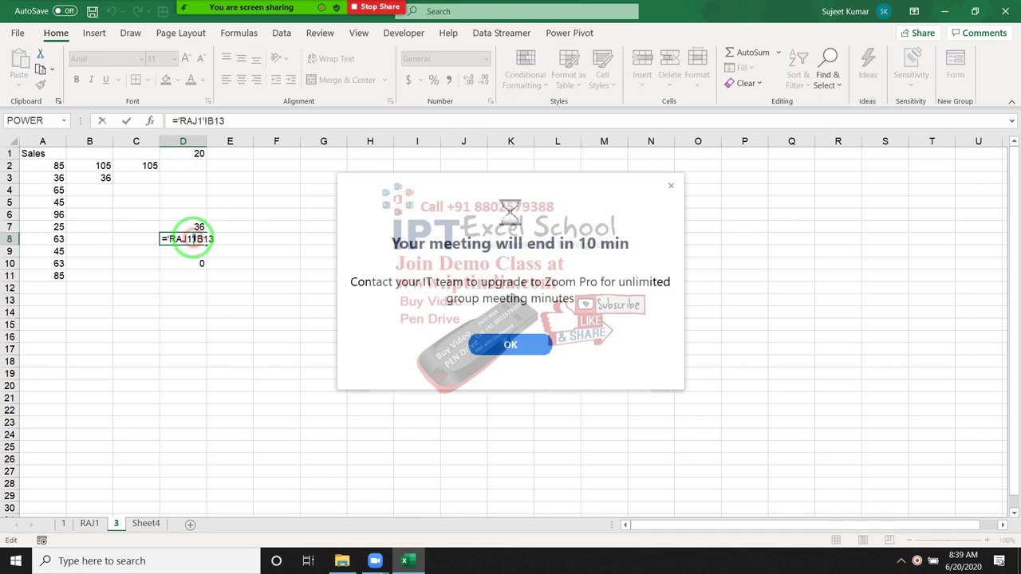
left_click(670, 185)
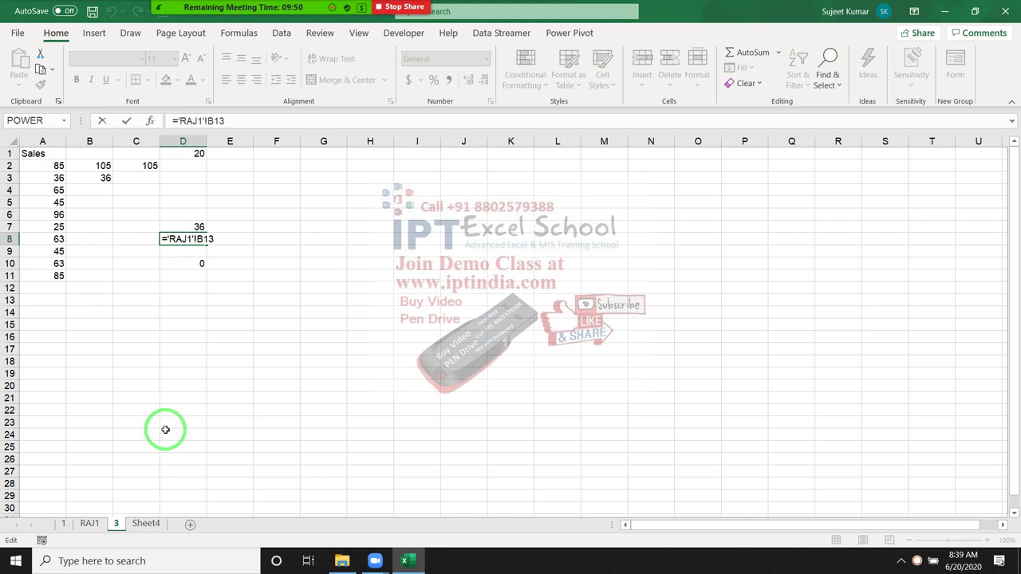
key("ctrl+Return")
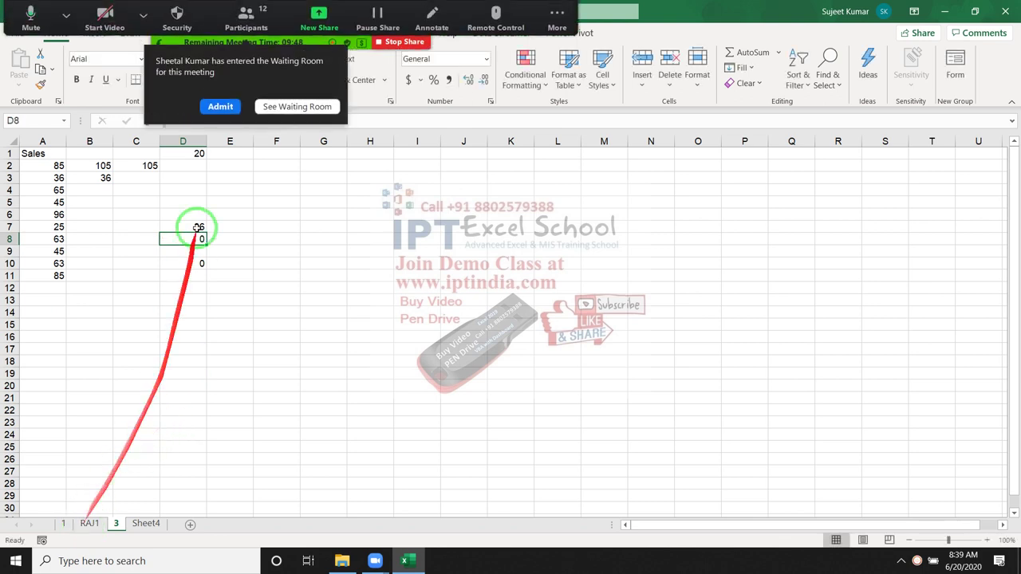
Step: Admit the waiting Zoom participant, view RAJ1 and Sheet4, then select E16 on sheet 3
left_click(220, 106)
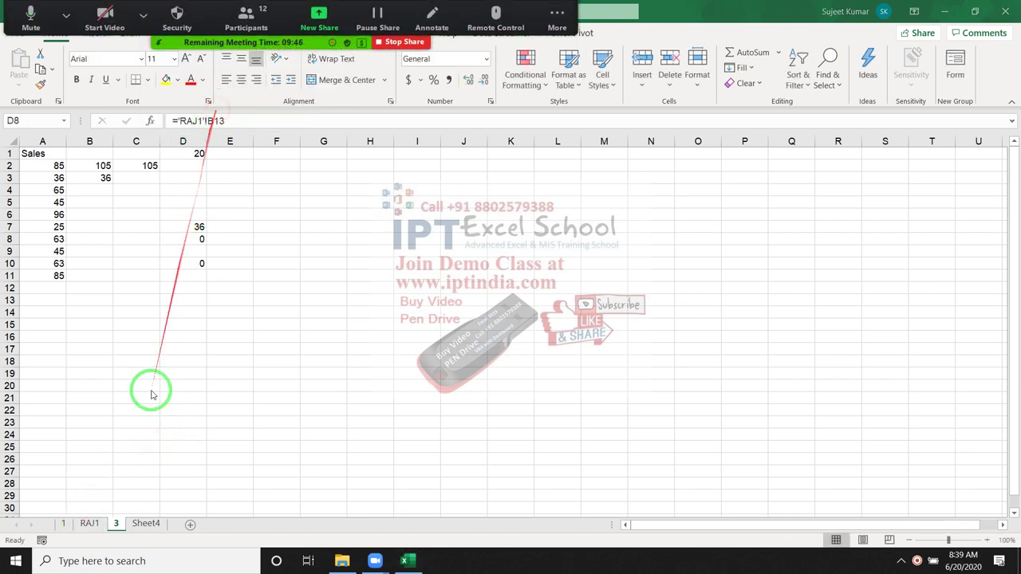
left_click(90, 525)
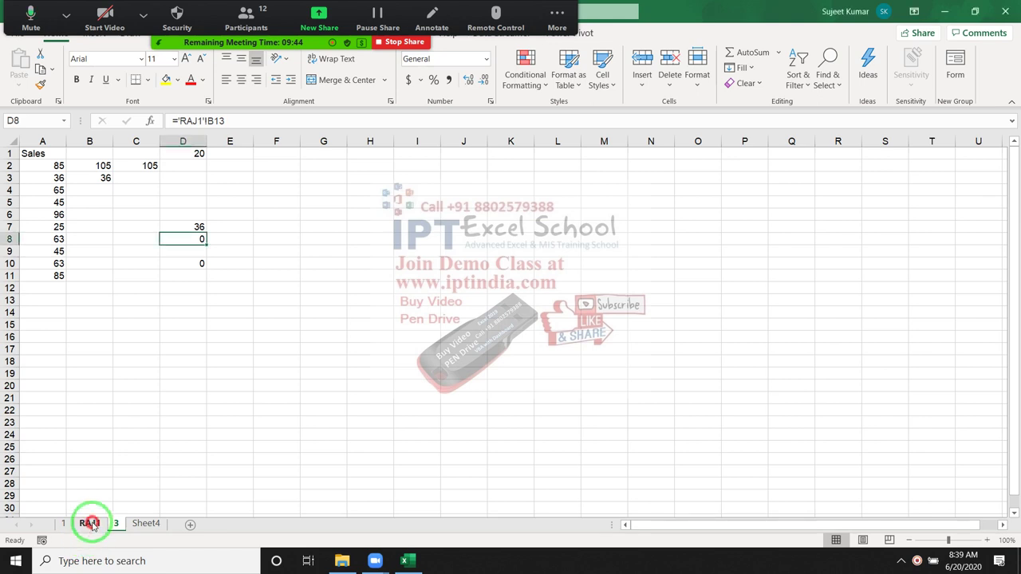
left_click(91, 524)
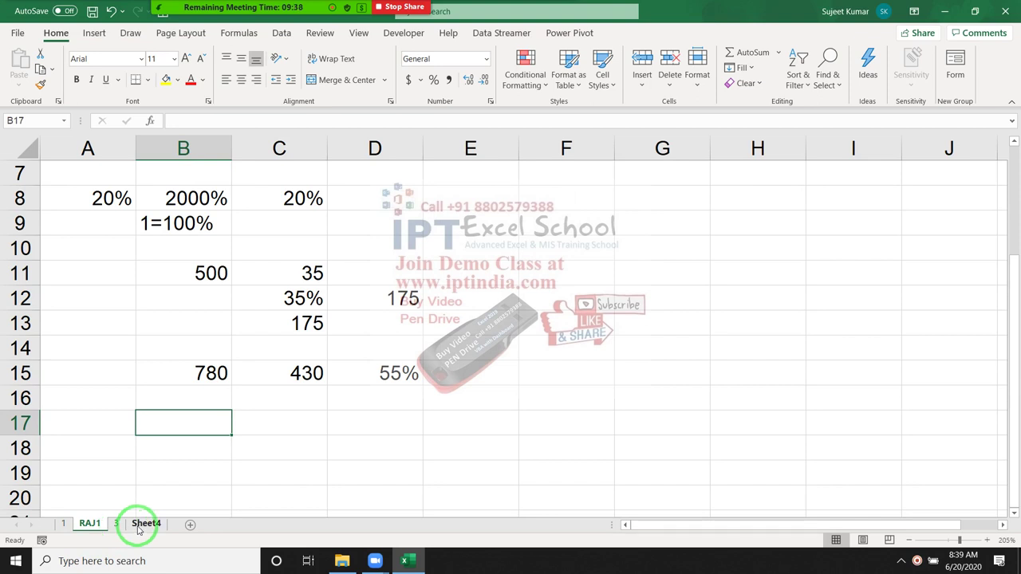
left_click(141, 525)
left_click(116, 524)
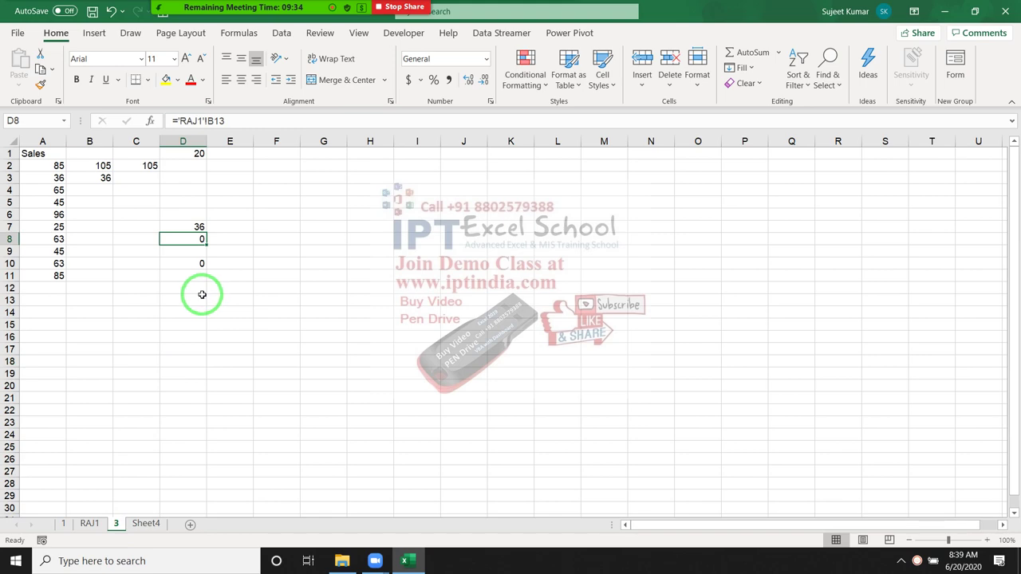
left_click(236, 334)
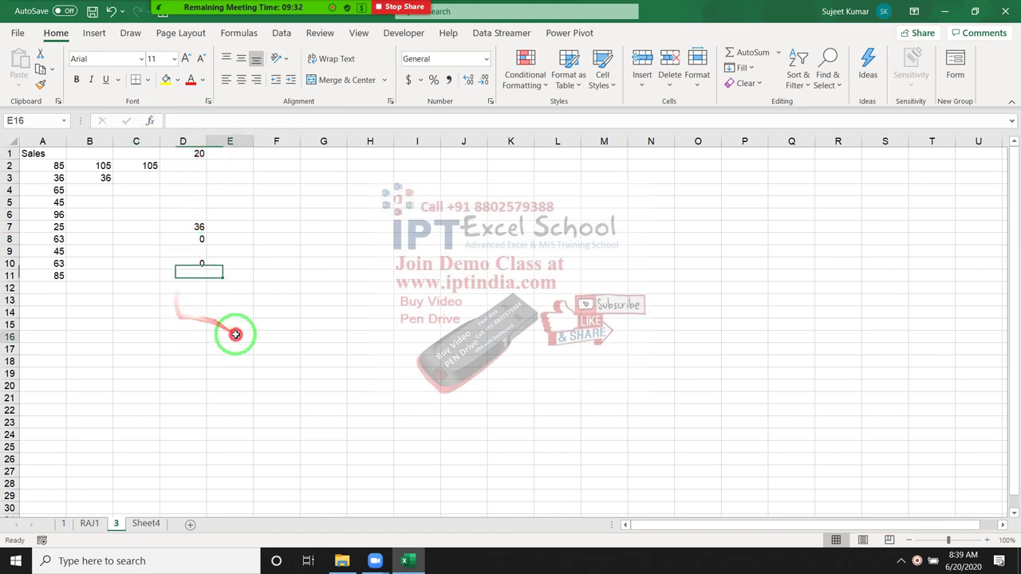
Step: Open the recent VLP workbook on its Rew. sheet
left_click(15, 34)
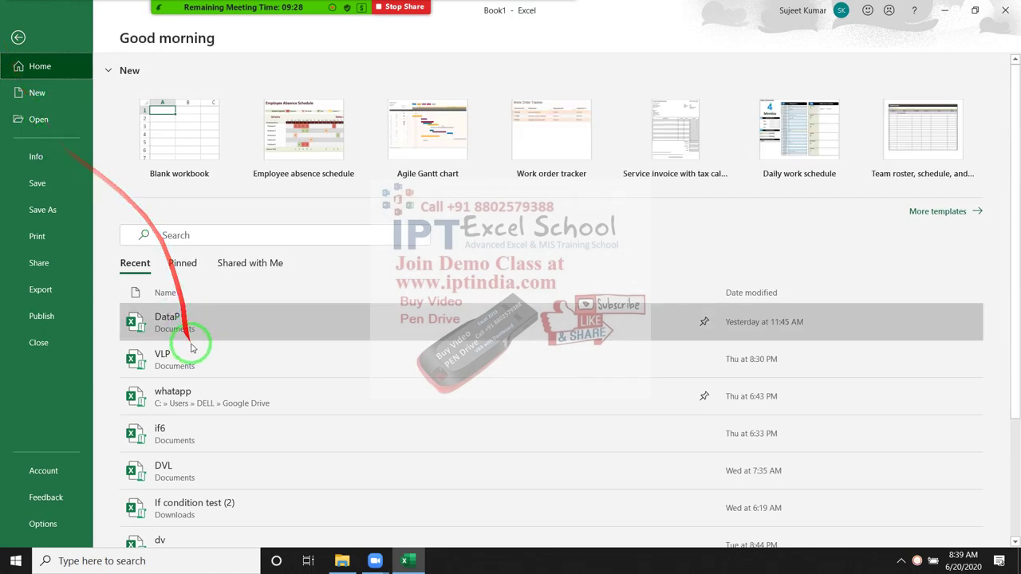
left_click(195, 365)
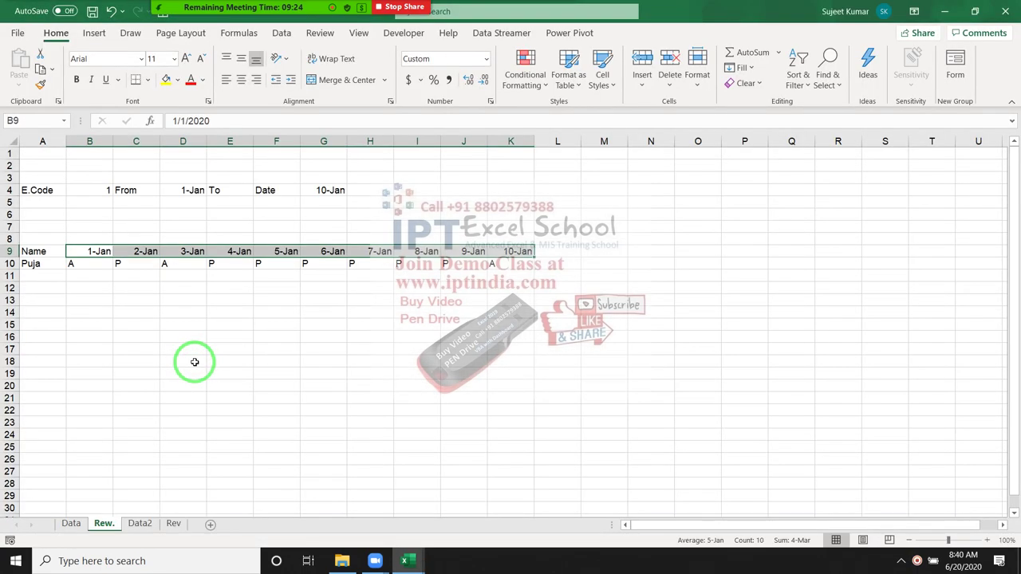
left_click(188, 335)
Step: Link sheet 3's E16 to E14 of VLP's Rew. sheet as =[VLP.xlsm]Rew.!$E$14
key("ctrl+Tab")
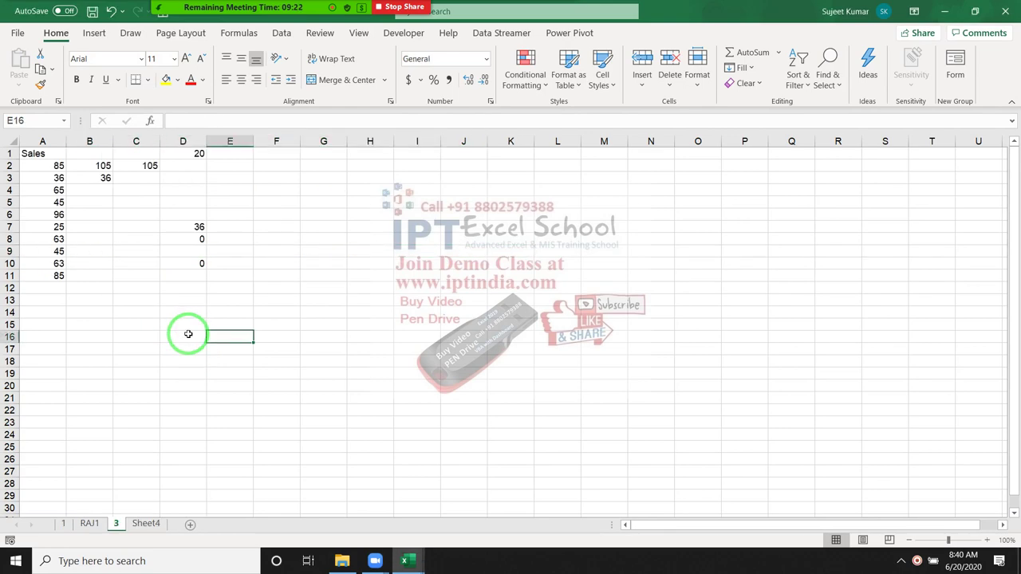
type("=")
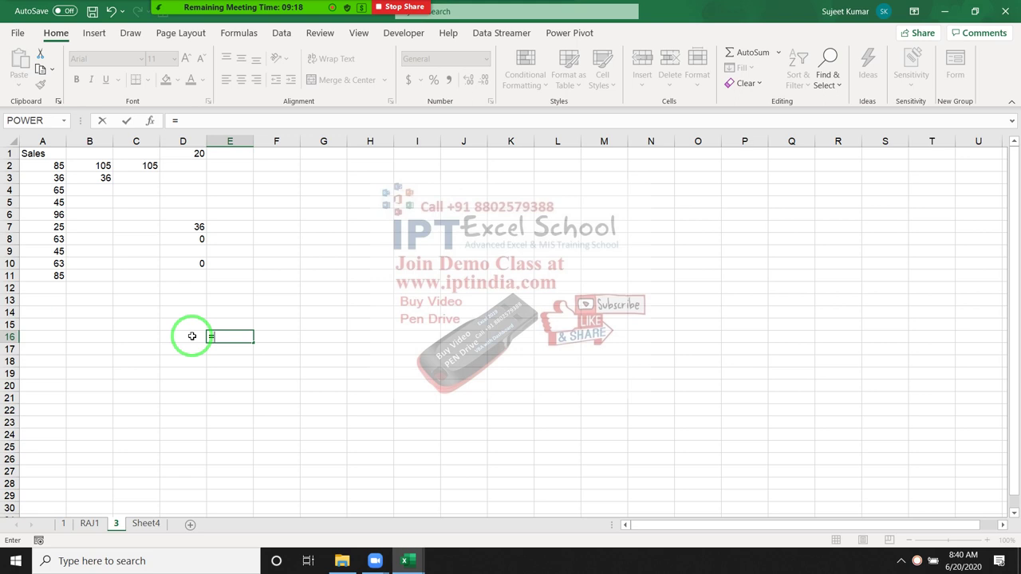
key("ctrl+Tab")
left_click(226, 307)
key("ctrl+Tab")
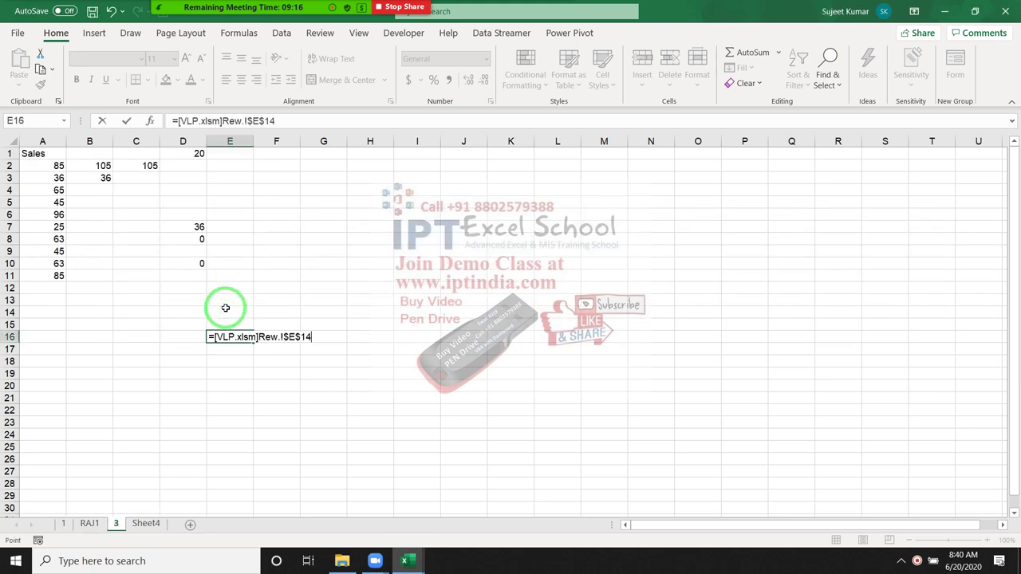
key("Return")
Step: Reopen E16's formula and highlight the [VLP.xlsm] workbook name
left_click(240, 337)
key("F2")
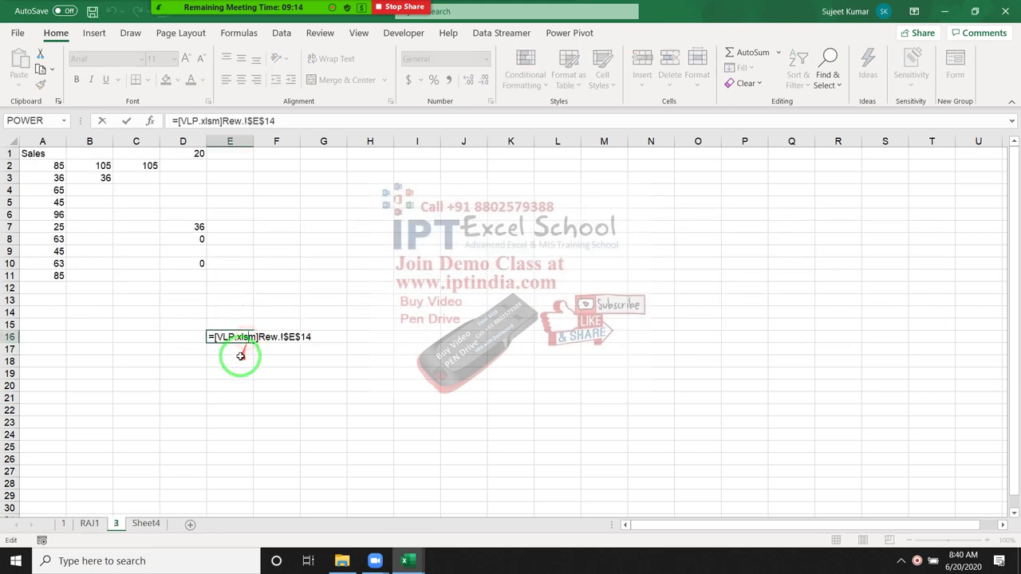
left_click_drag(214, 337, 292, 336)
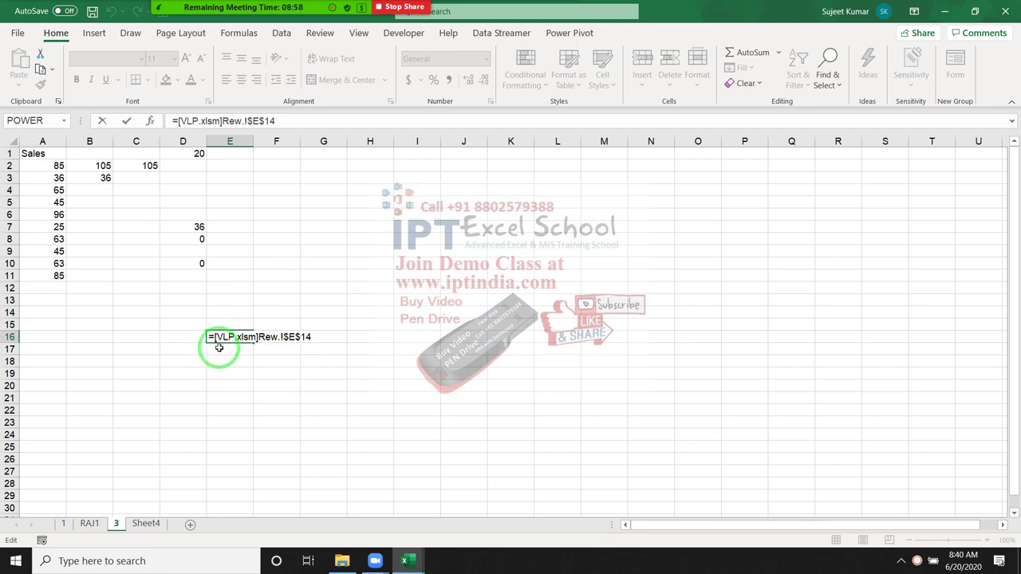
left_click_drag(219, 348, 260, 343)
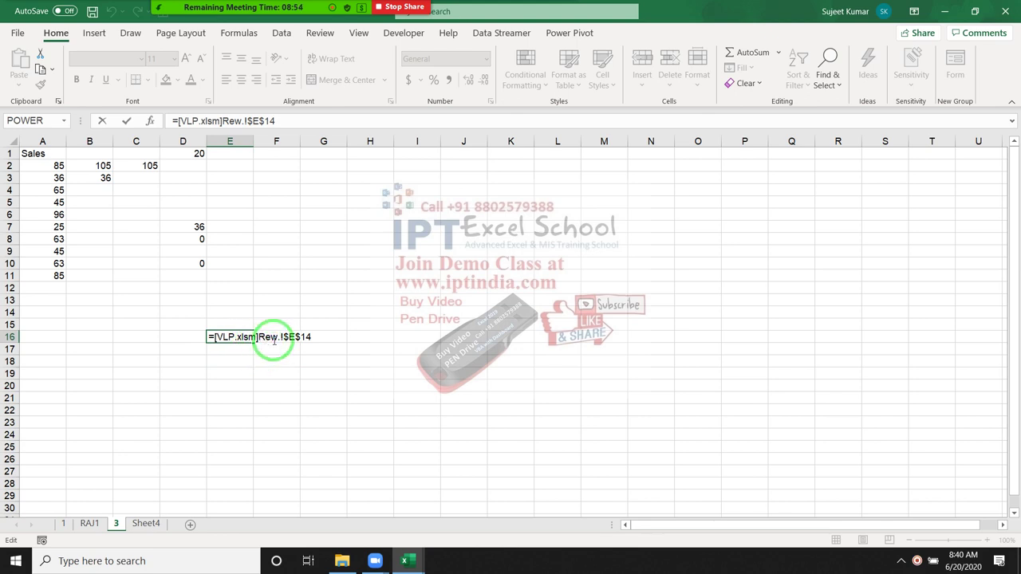
Step: Confirm E16's link, mark its result, and review the formula again
key("ctrl+Return")
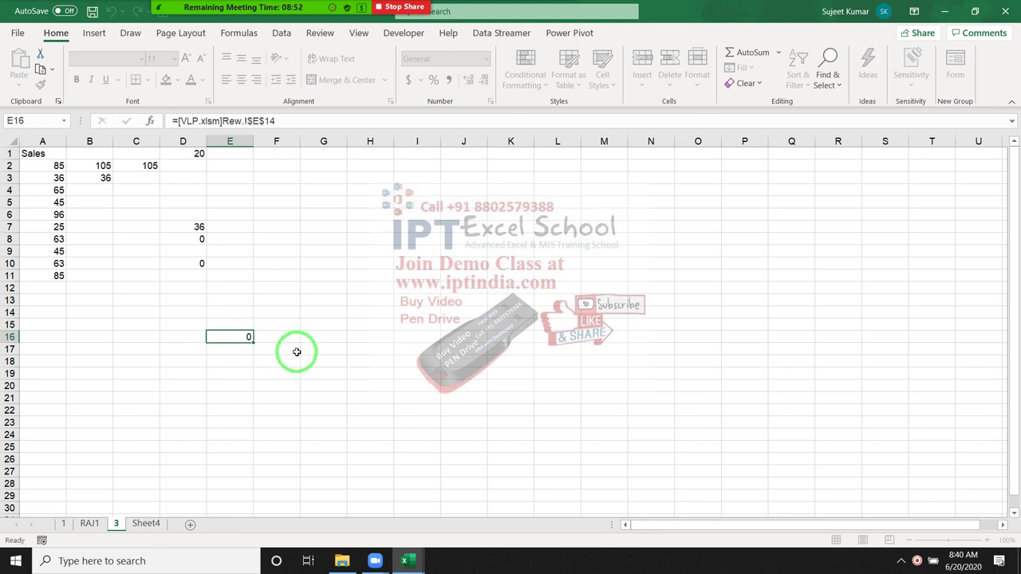
scroll(295, 352, "up", 4)
left_click_drag(297, 357, 357, 462)
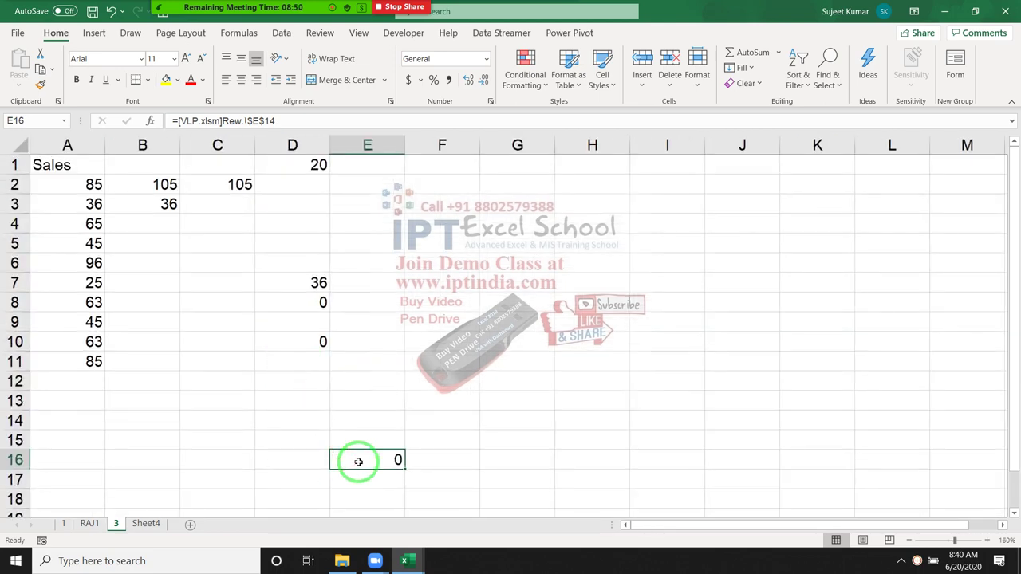
scroll(356, 463, "down", 1)
double_click(357, 402)
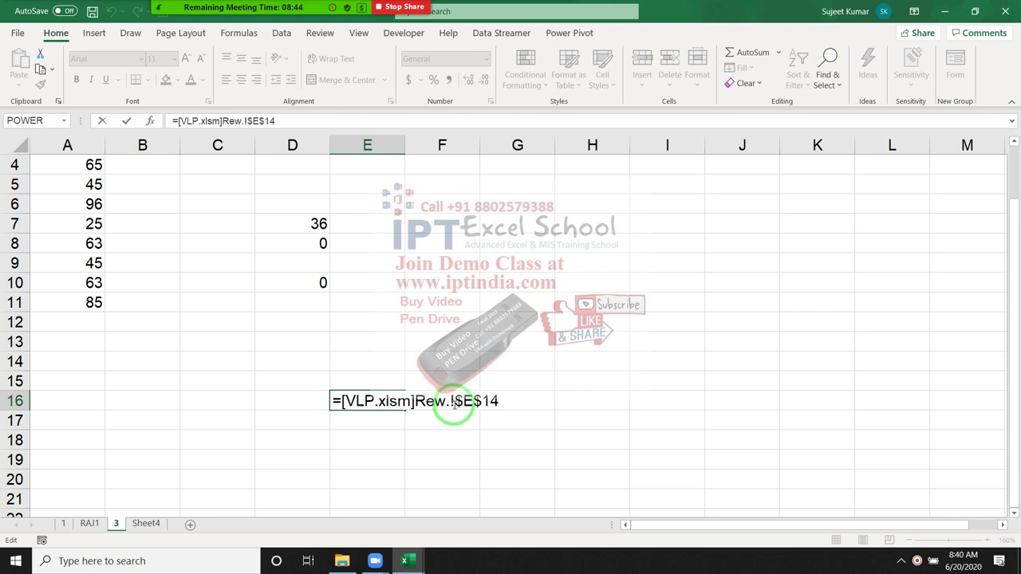
key("Return")
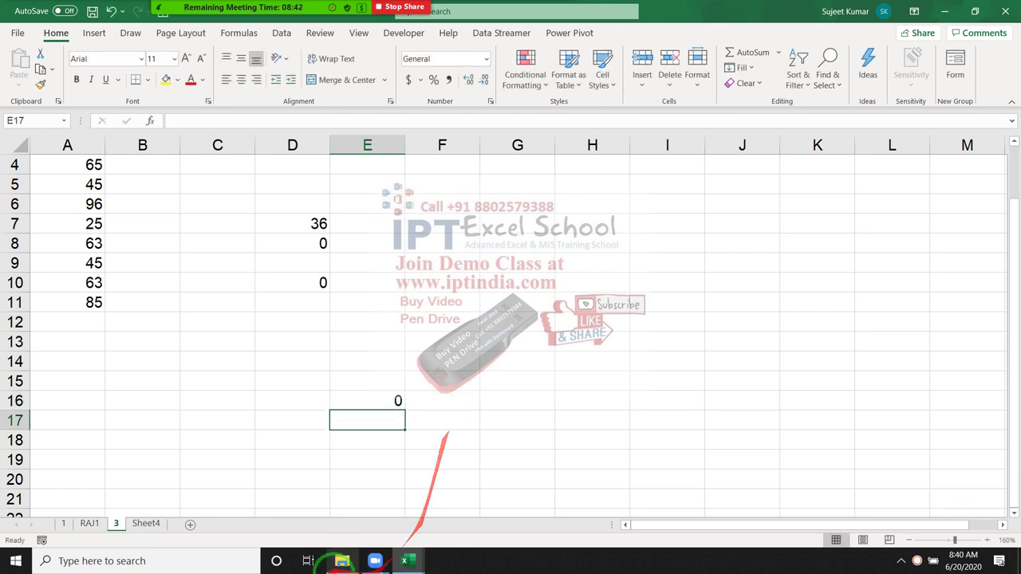
Step: Close the VLP workbook and view E16's link expanded to the full Documents path
left_click(404, 563)
left_click(506, 502)
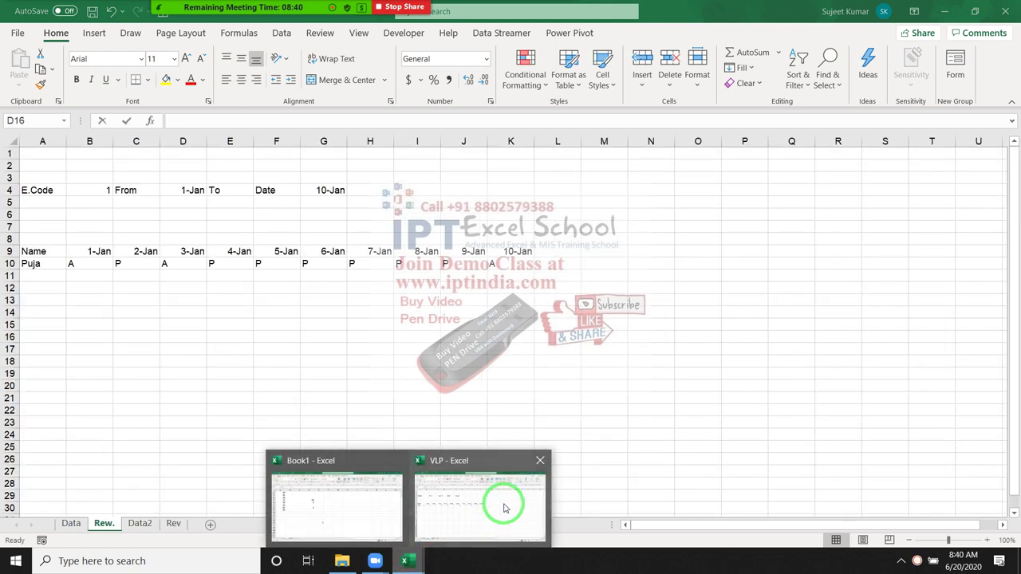
left_click(1007, 12)
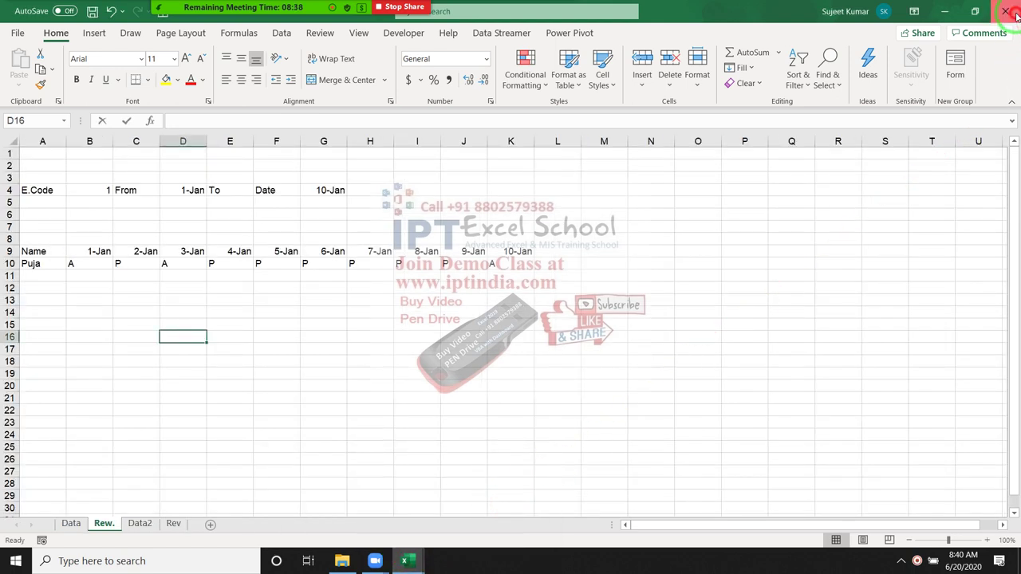
double_click(382, 396)
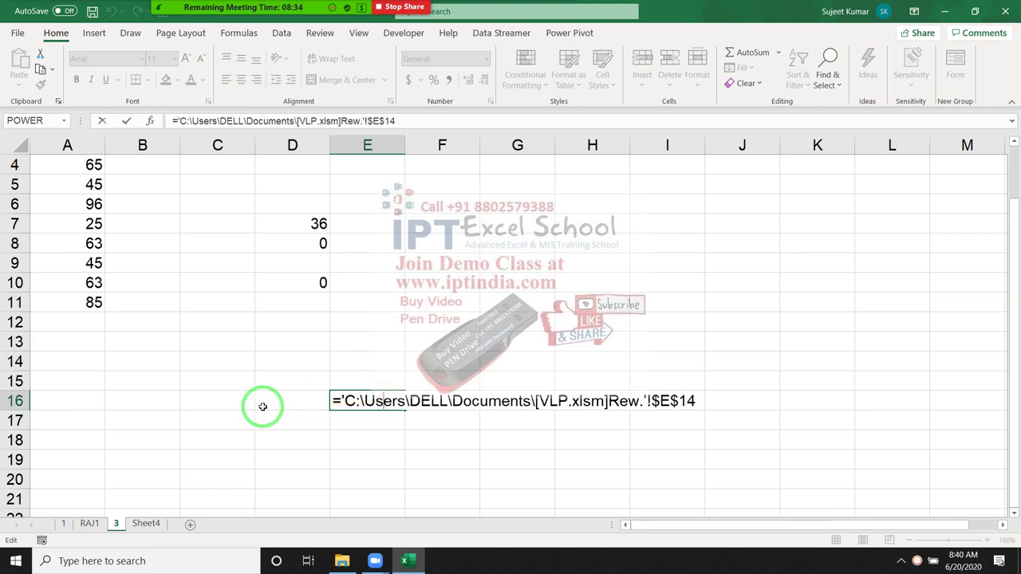
left_click(342, 401)
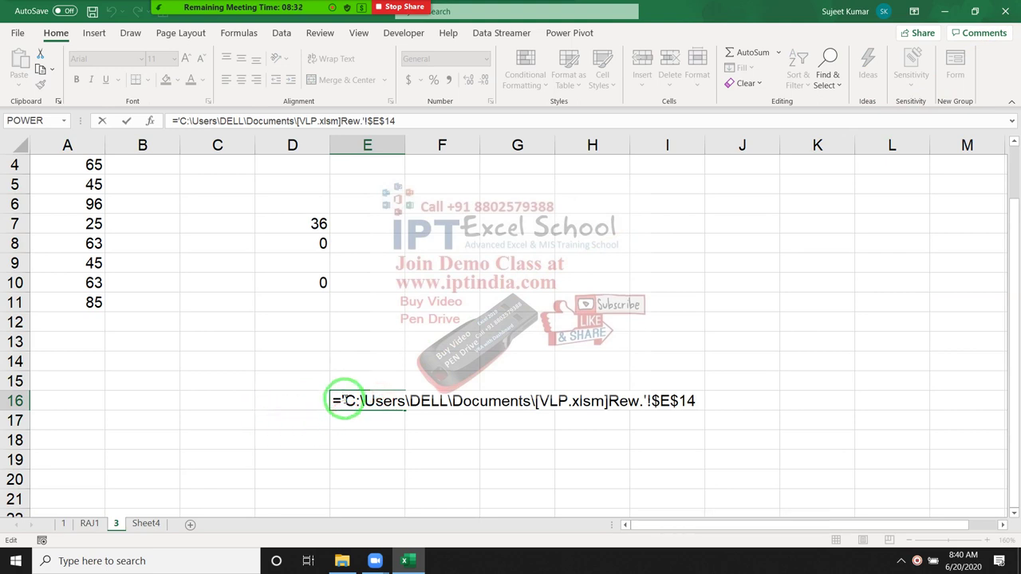